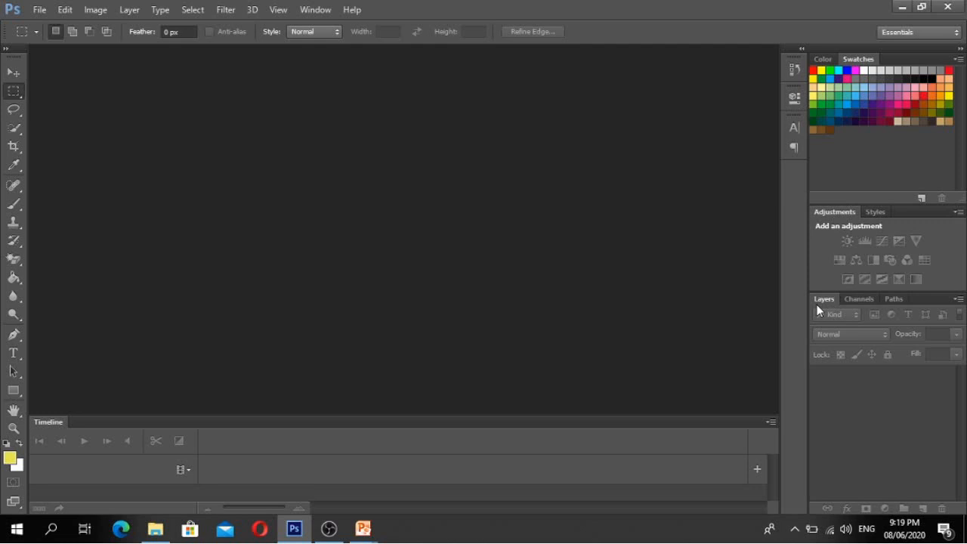
- Glance at the Channels panel, return to Layers, and bring up the New document dialog
click(869, 303)
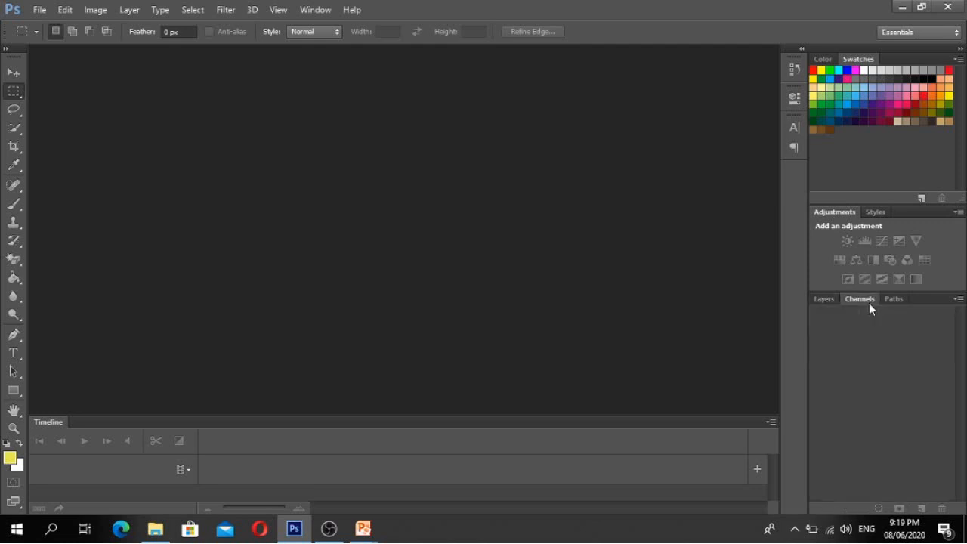
click(819, 305)
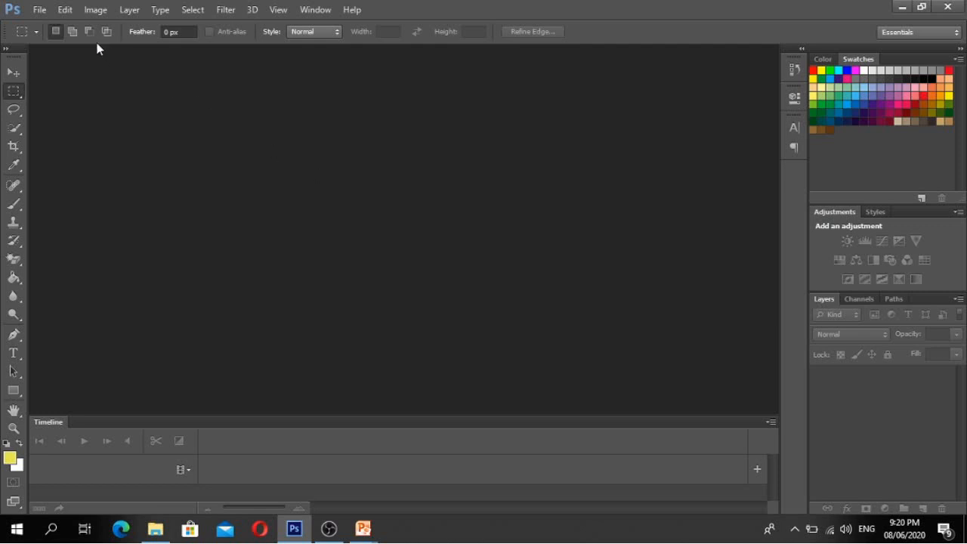
click(38, 11)
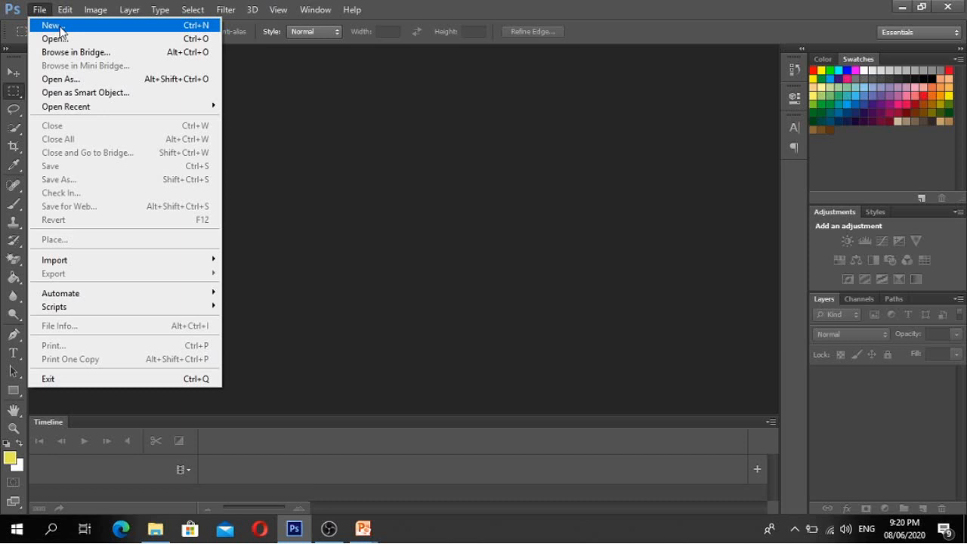
click(60, 28)
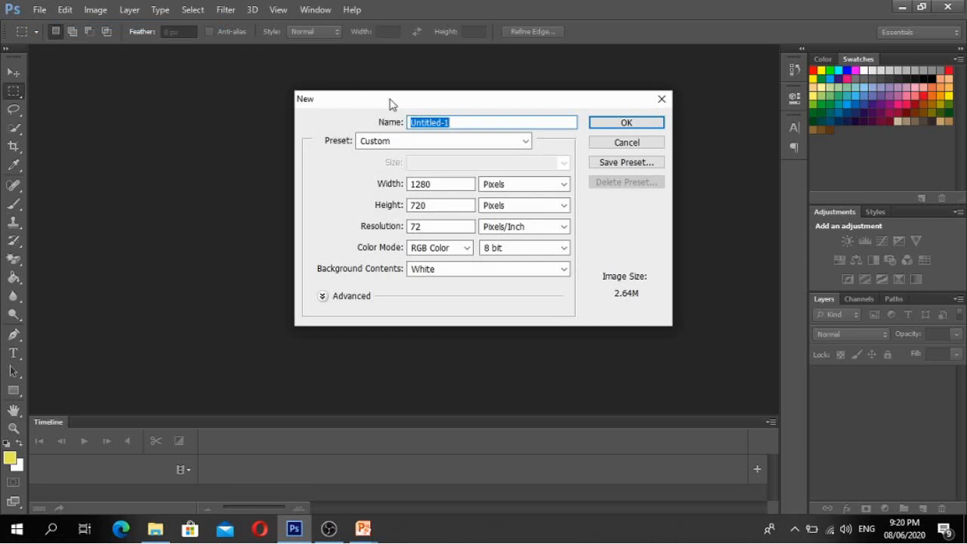
drag(389, 101, 295, 90)
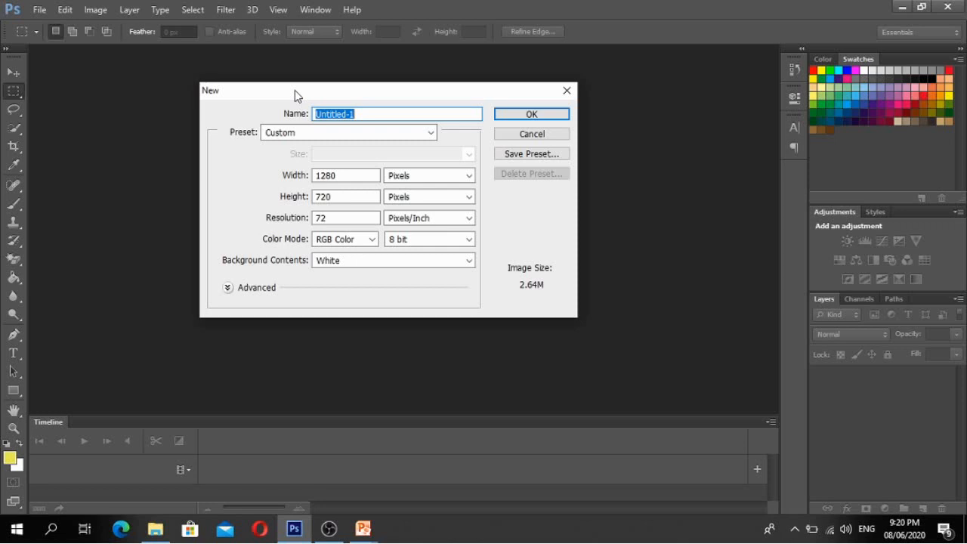
- Name the new 1280×720, 72 ppi document Activity1, correcting the typos
text(ad)
key(BackSpace)
key(BackSpace)
text(Axtviti)
key(BackSpace)
key(BackSpace)
key(BackSpace)
key(BackSpace)
key(BackSpace)
key(BackSpace)
text(ctivity1)
click(375, 134)
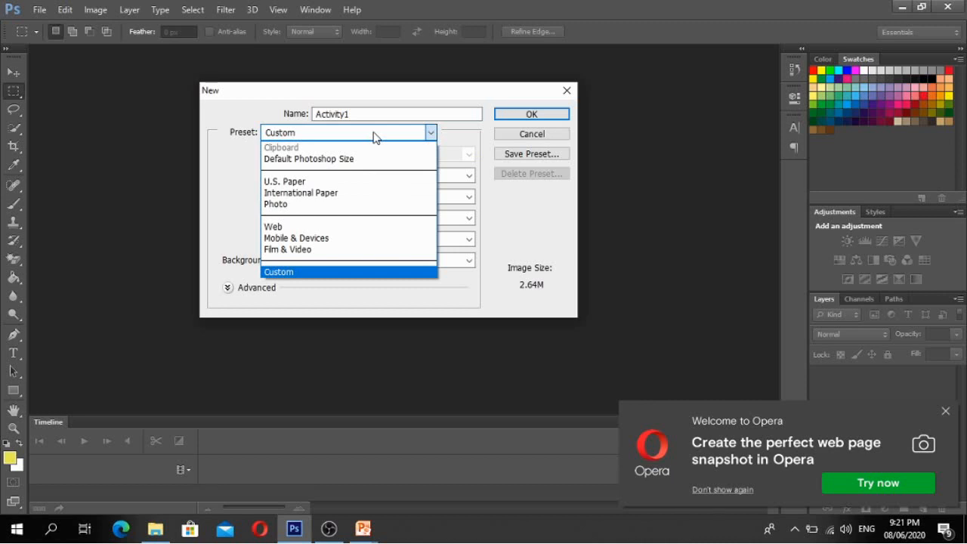
click(947, 415)
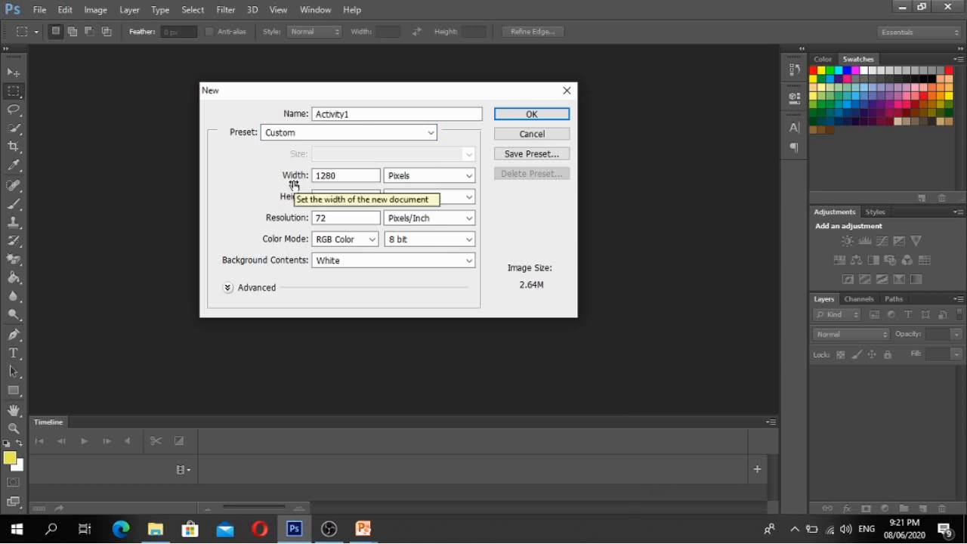
click(470, 176)
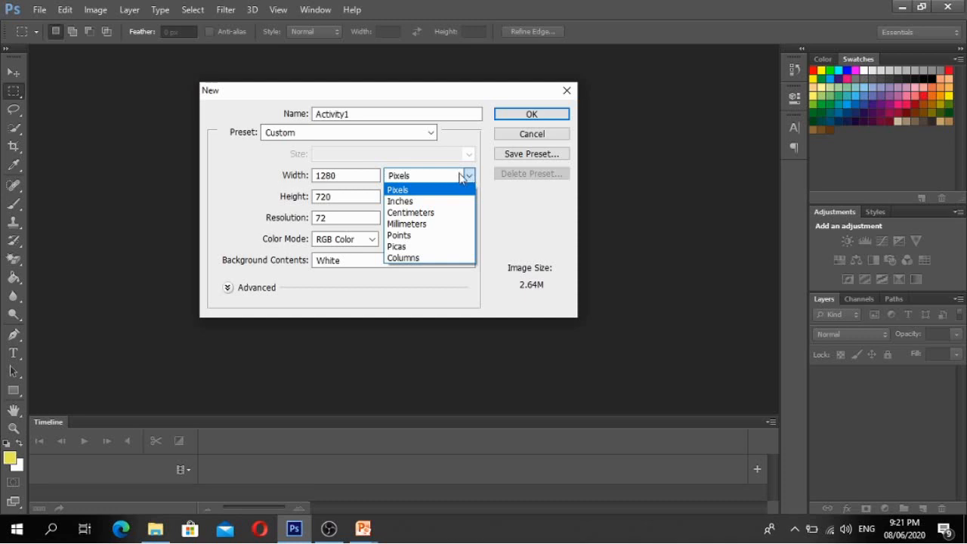
click(451, 176)
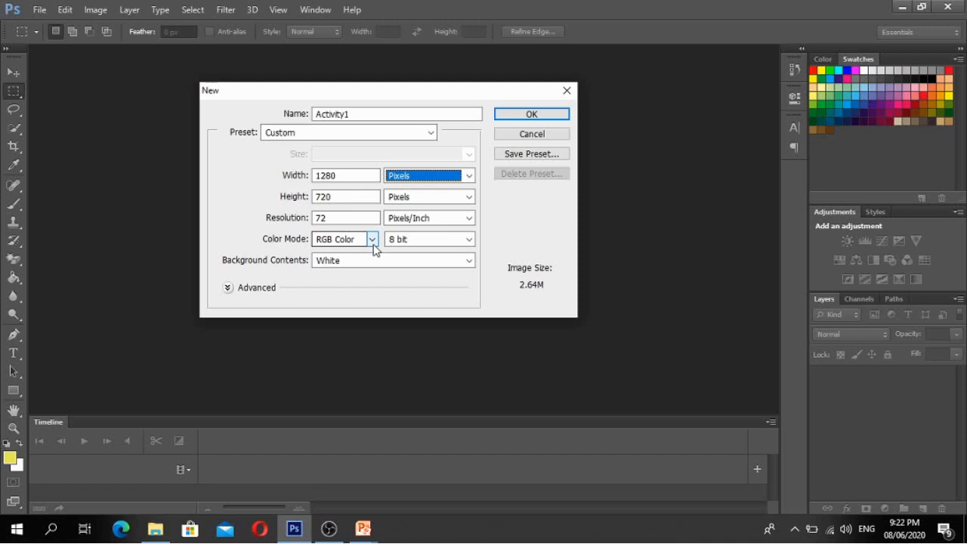
- Keep White background contents, peek at Advanced options, and create the Activity1 document
click(470, 260)
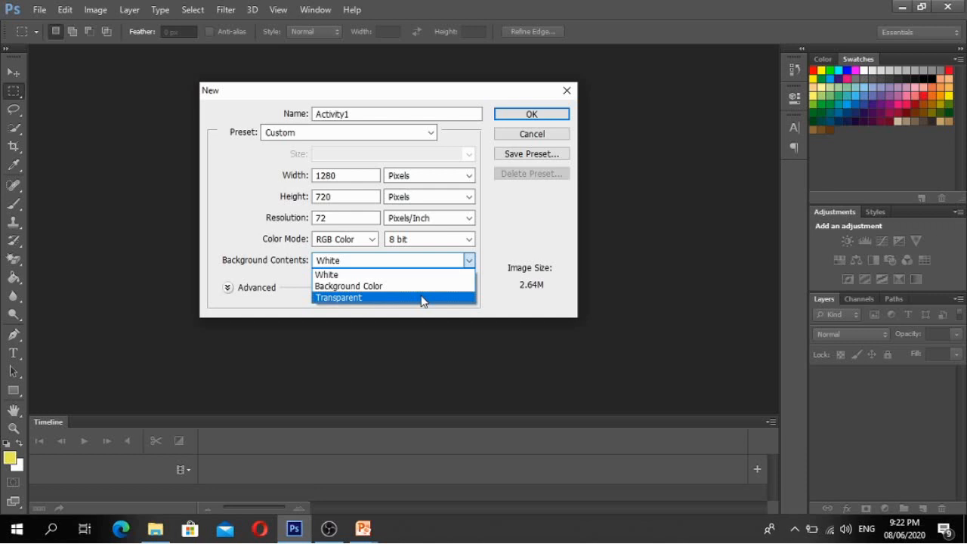
click(525, 222)
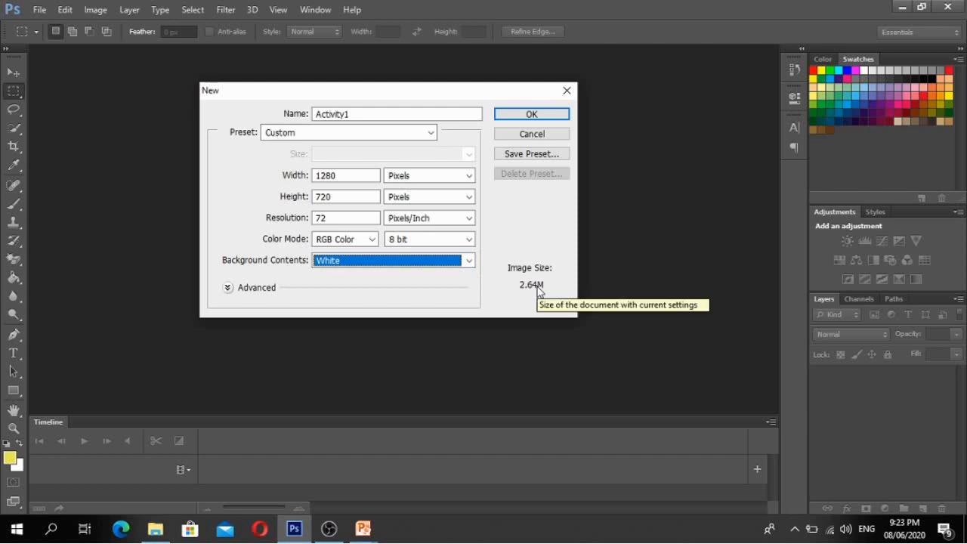
click(227, 288)
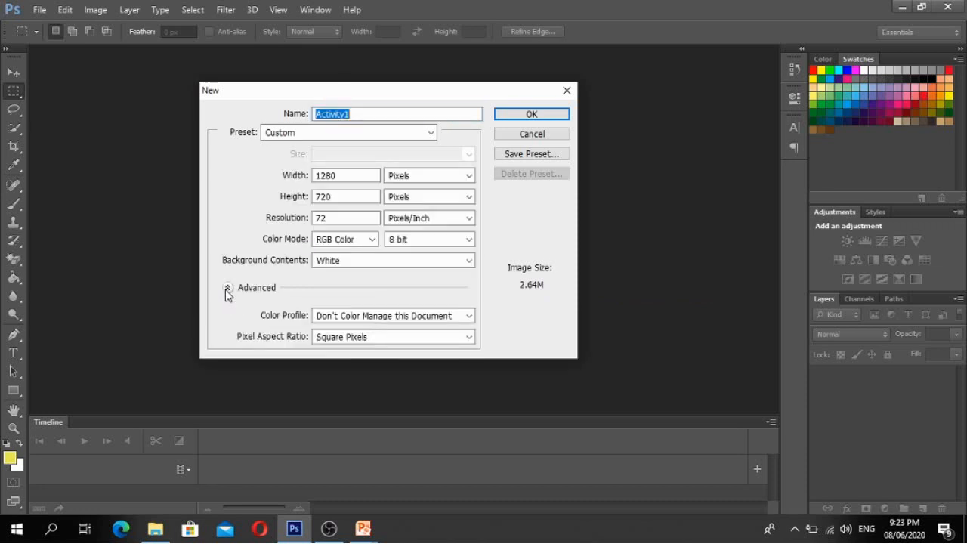
click(227, 288)
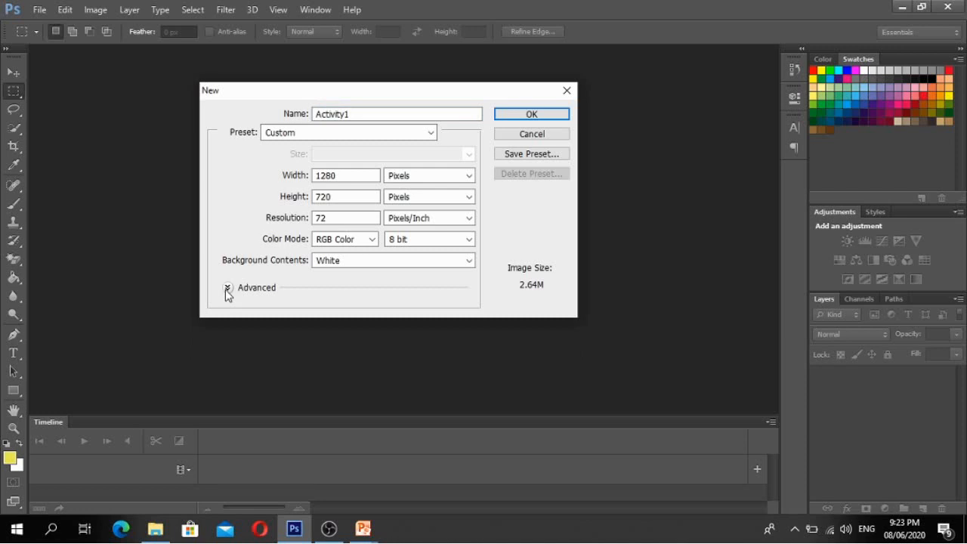
click(524, 117)
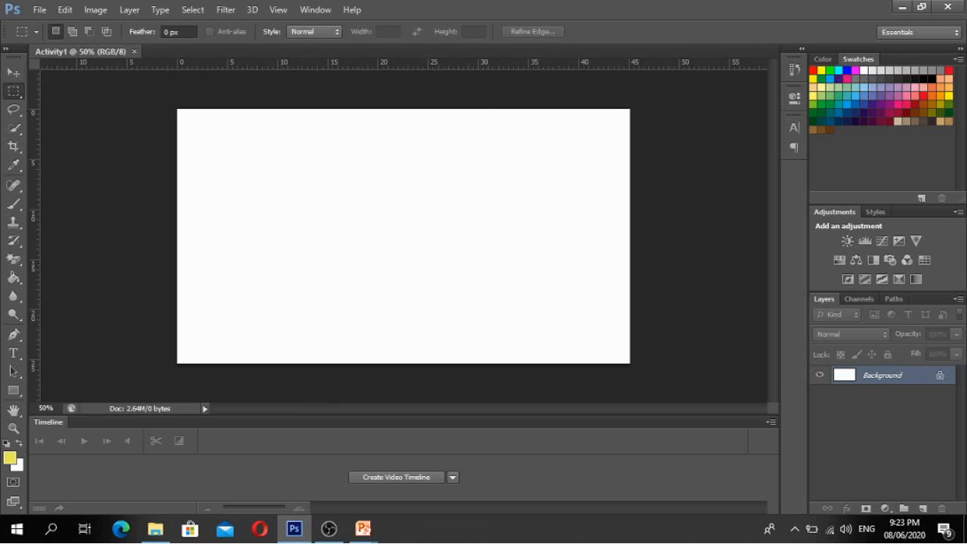
- Advance the PowerPoint slide show to the Move Tool slide, then return to Photoshop
mouse_move(371, 538)
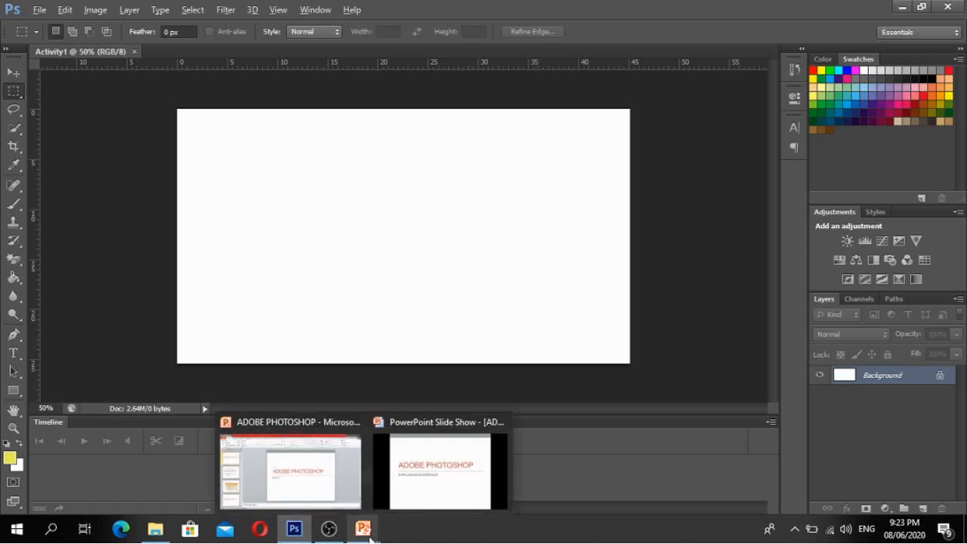
key(alt+Tab)
key(alt+Tab)
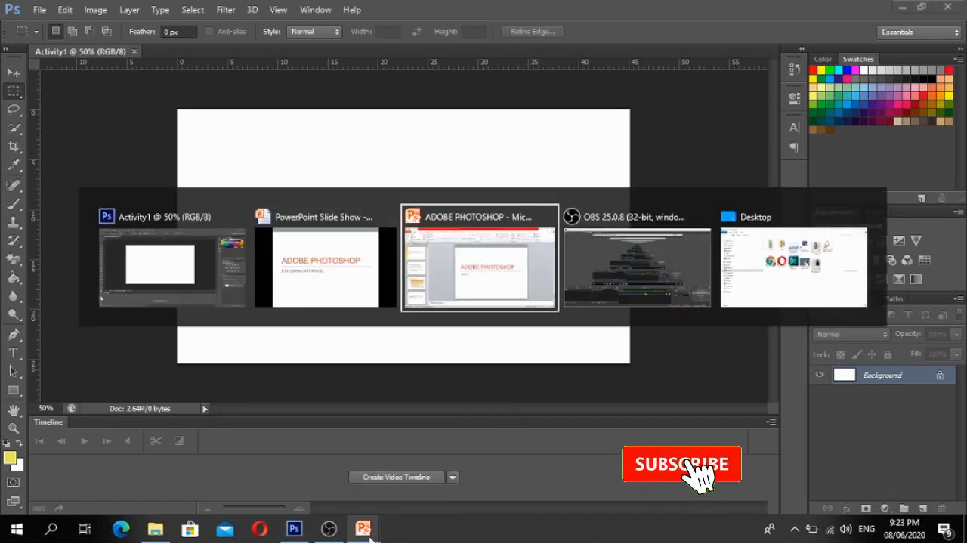
key(alt+Tab)
key(alt+Tab)
key(alt+Tab)
key(alt+Tab)
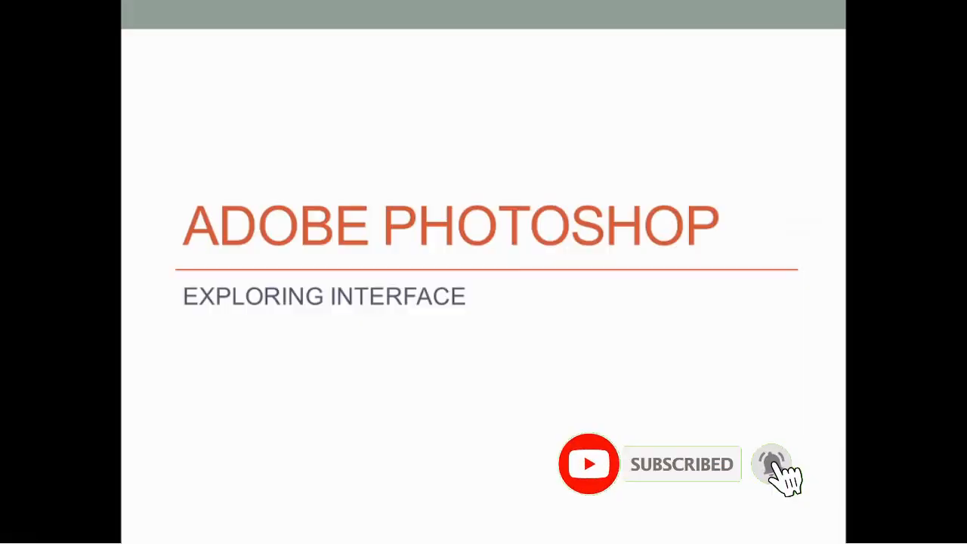
key(Right)
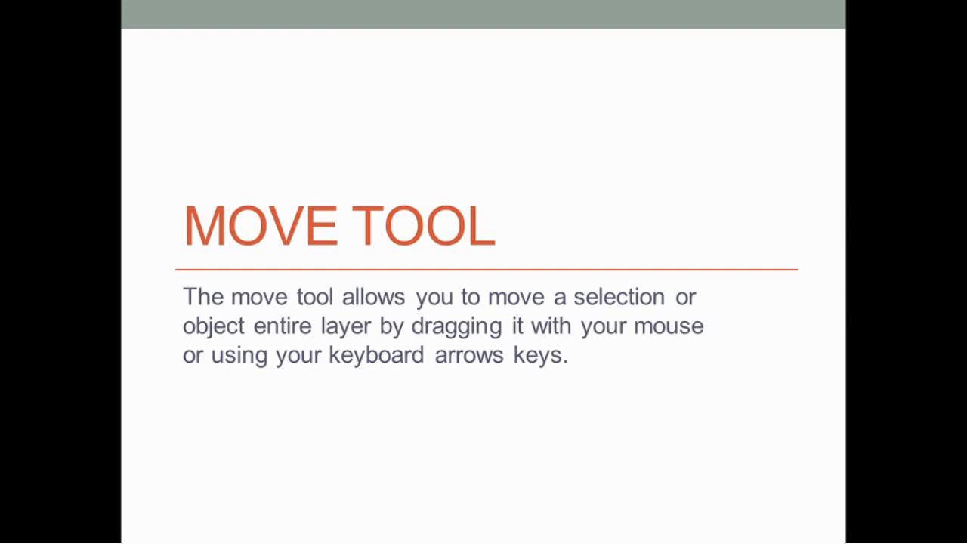
key(alt+Tab)
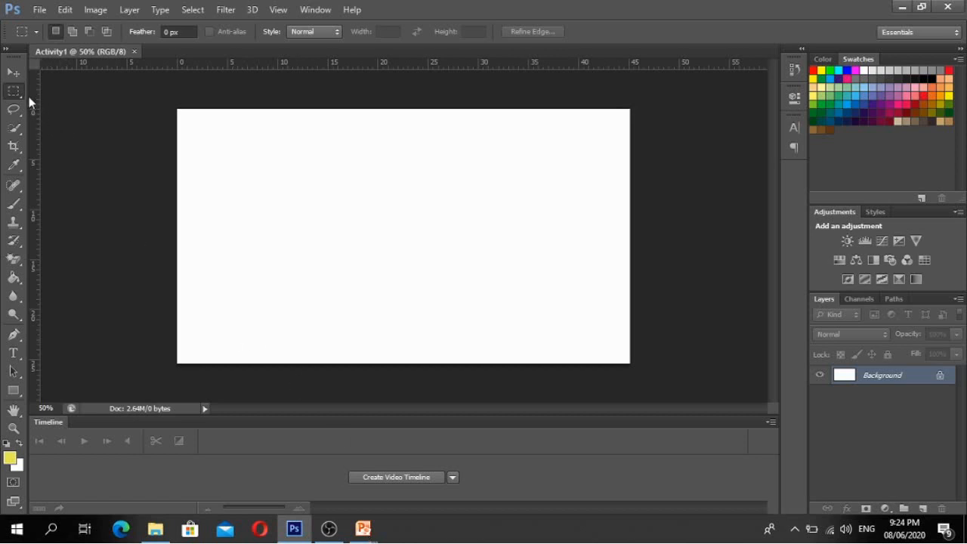
- Select the Move tool
click(17, 74)
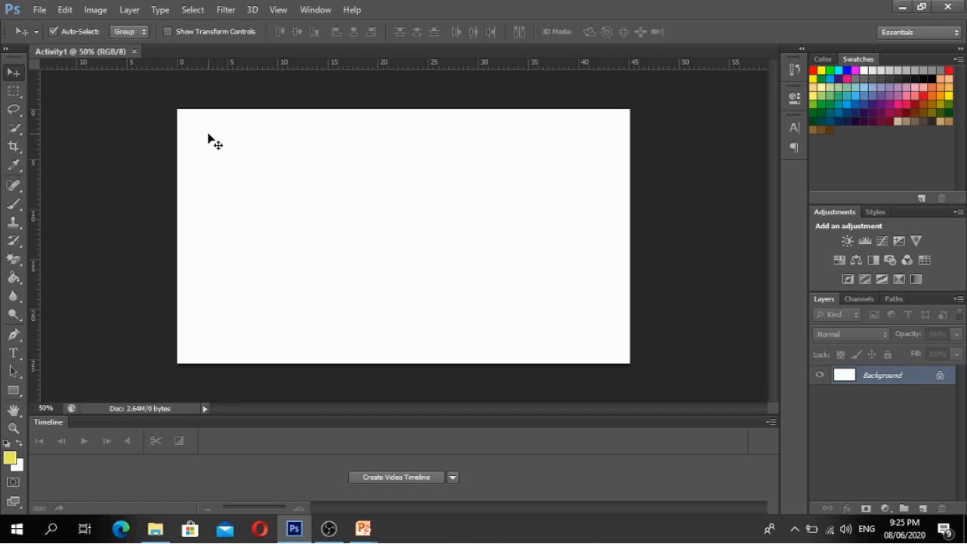
- Use File > Place to browse the Desktop and select the woman_arms_folded-580x439 photo
click(40, 10)
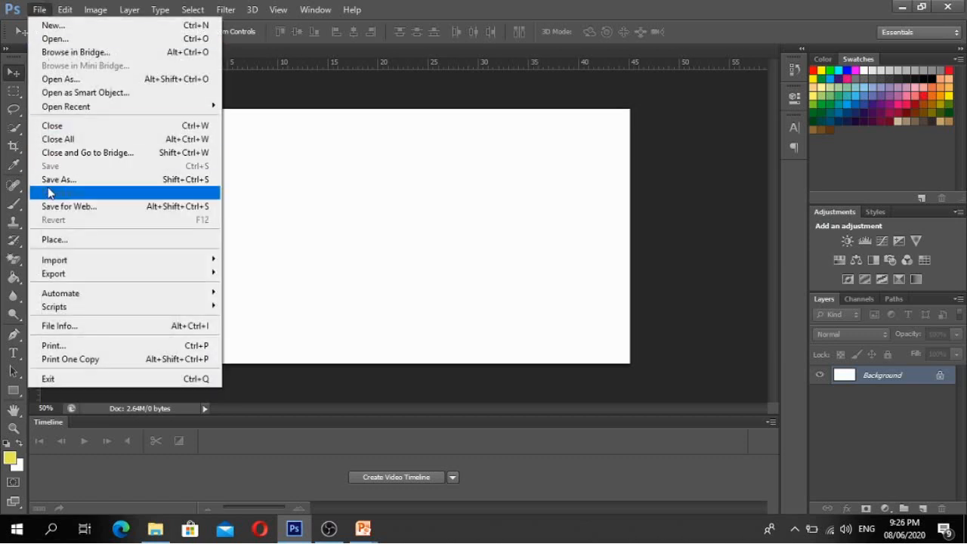
click(55, 240)
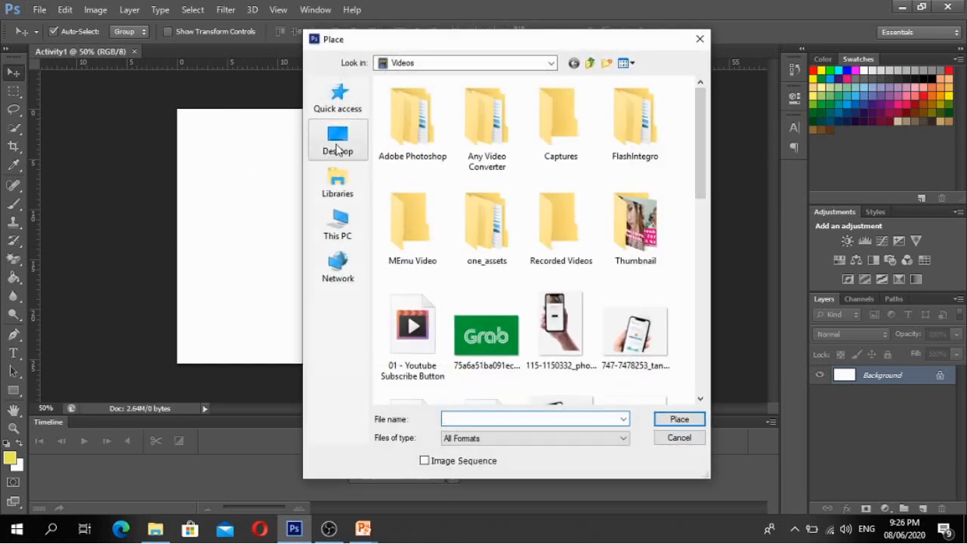
click(337, 149)
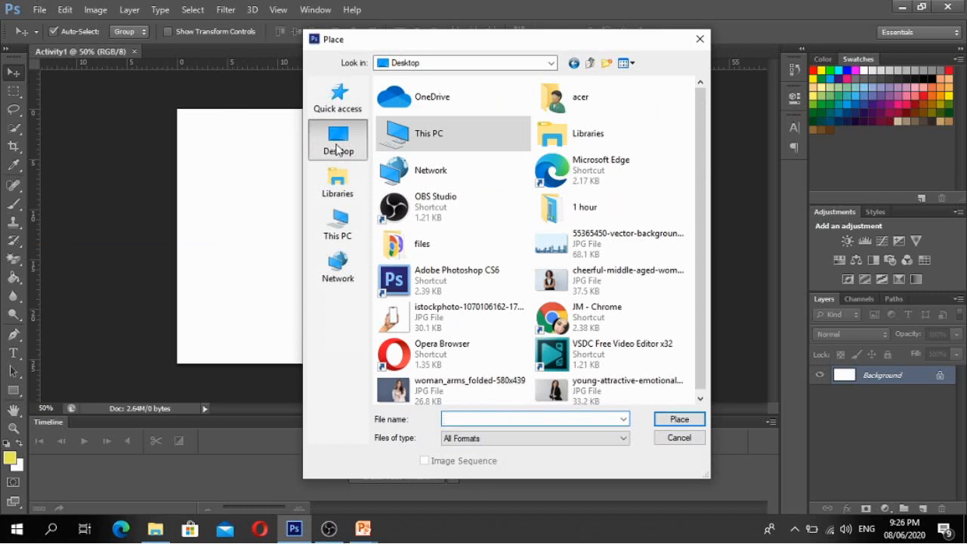
drag(704, 134, 704, 210)
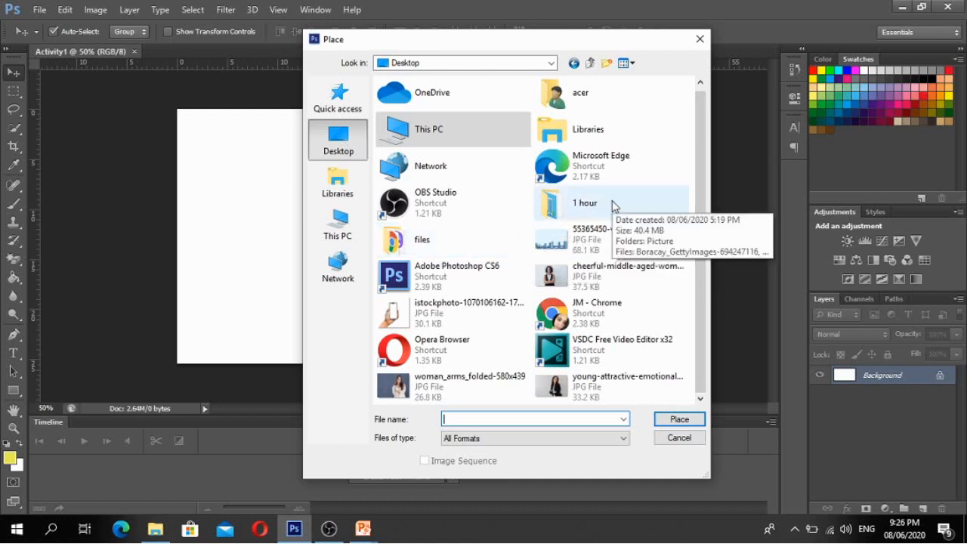
double_click(462, 239)
key(BackSpace)
click(423, 387)
- Place the woman_arms_folded-580x439 photo on the canvas and commit it
double_click(423, 387)
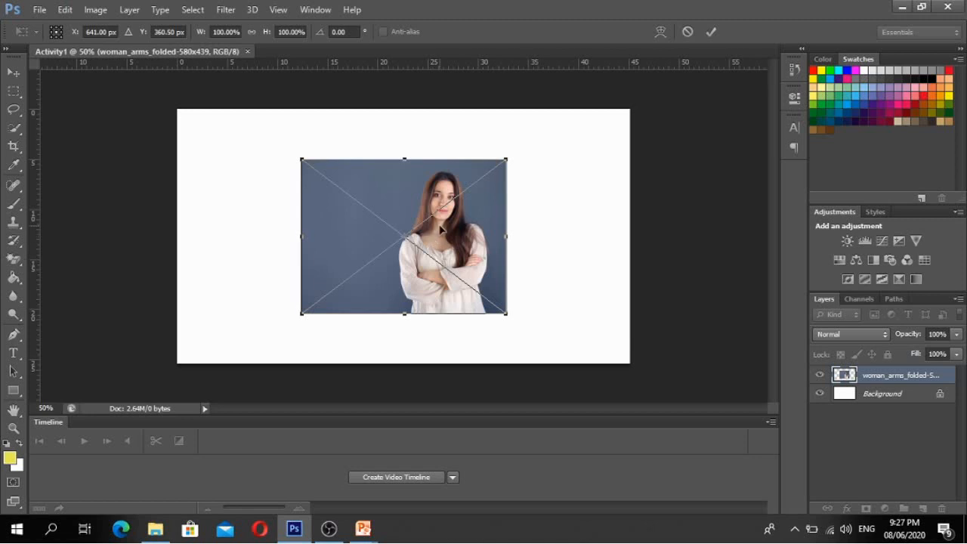
key(Return)
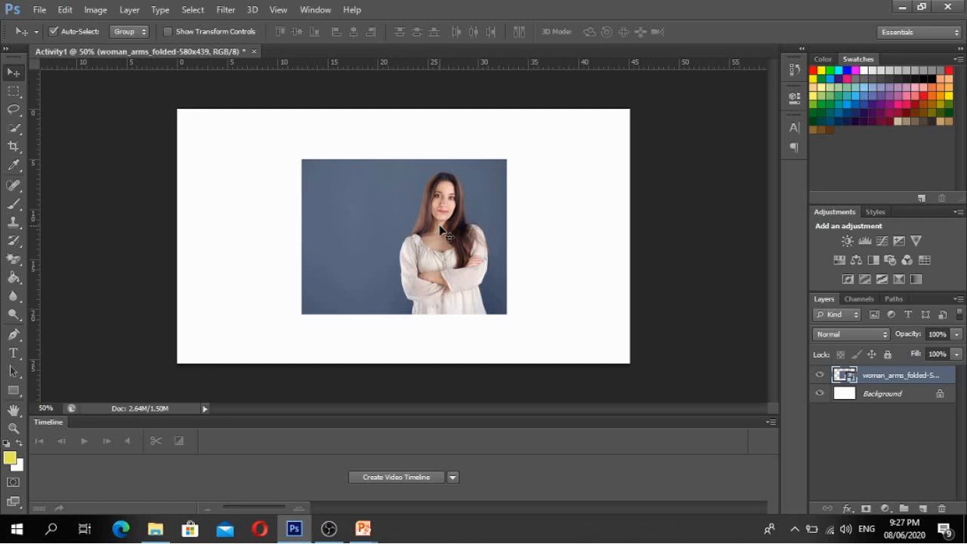
- Free-transform the woman photo to about 225% by 169% so it covers the canvas
key(ctrl+t)
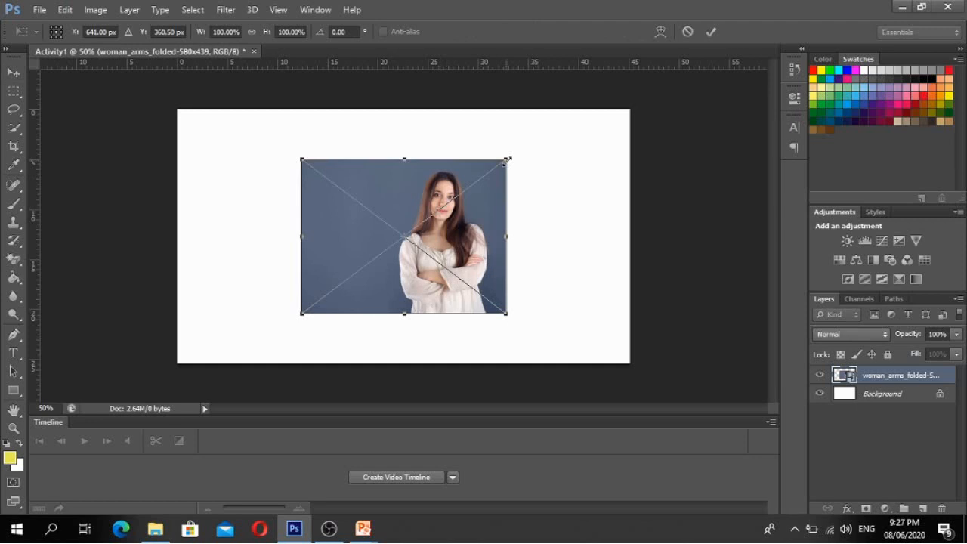
drag(507, 160, 558, 117)
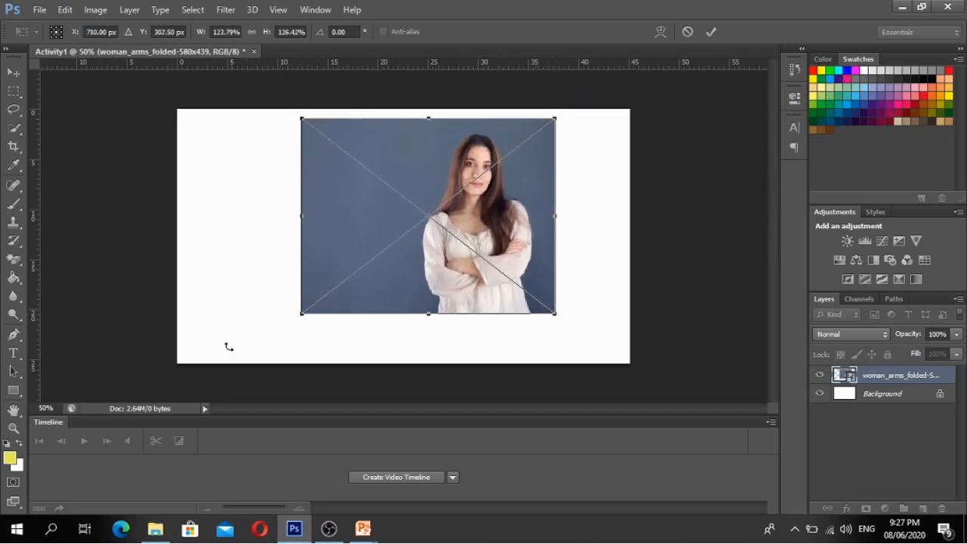
drag(302, 315, 198, 352)
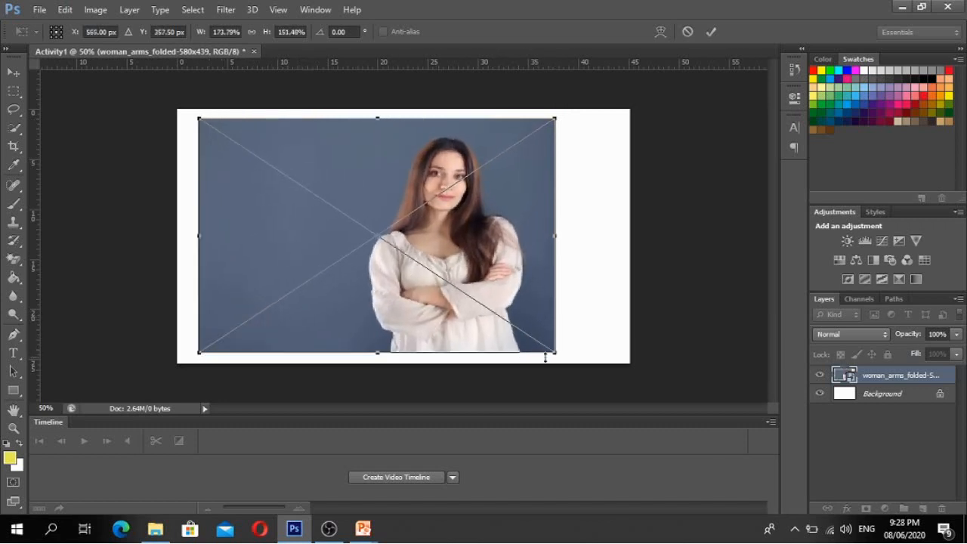
drag(555, 351, 561, 351)
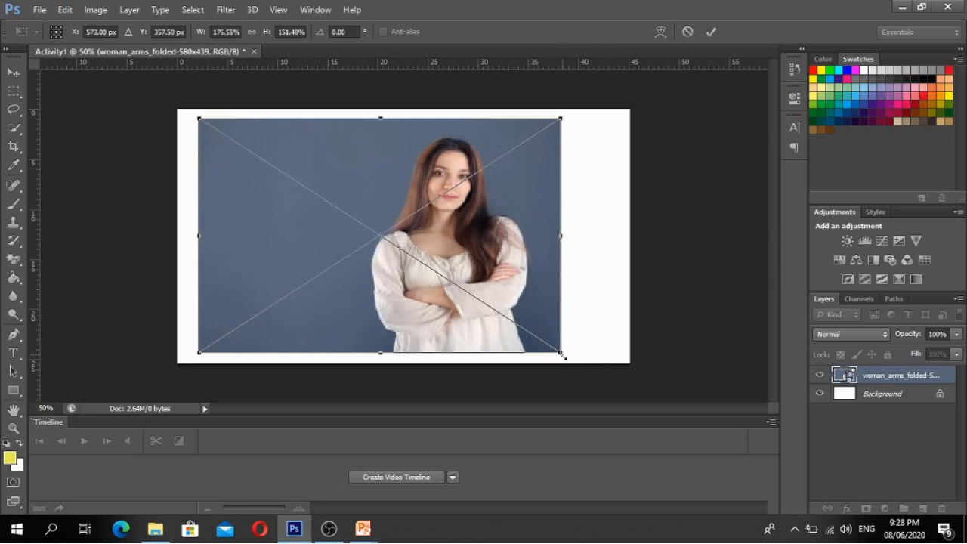
drag(562, 353, 583, 371)
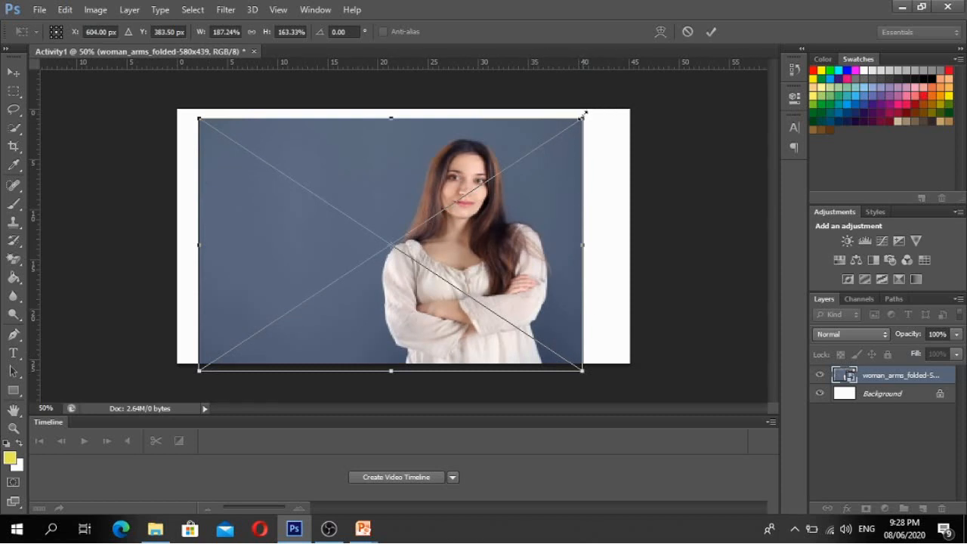
drag(585, 117, 643, 107)
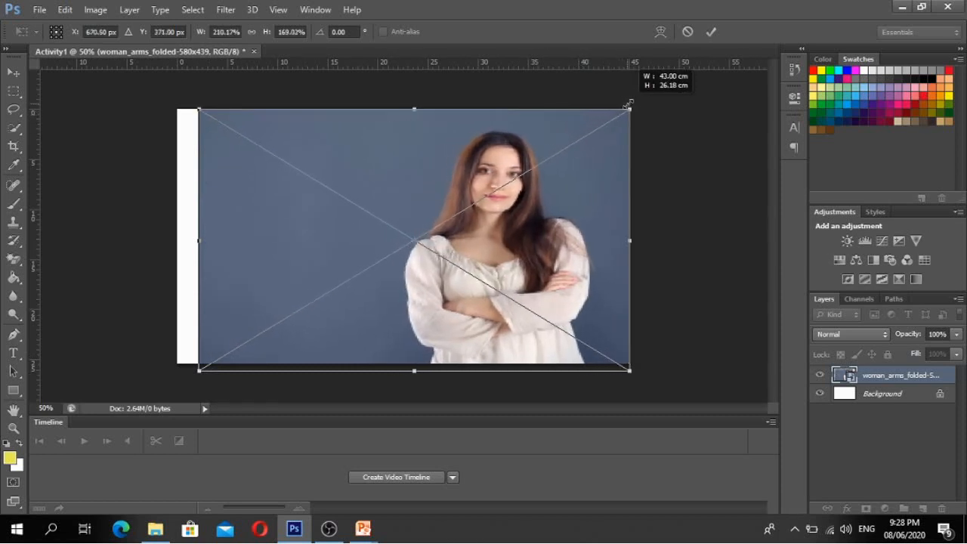
drag(205, 105, 170, 109)
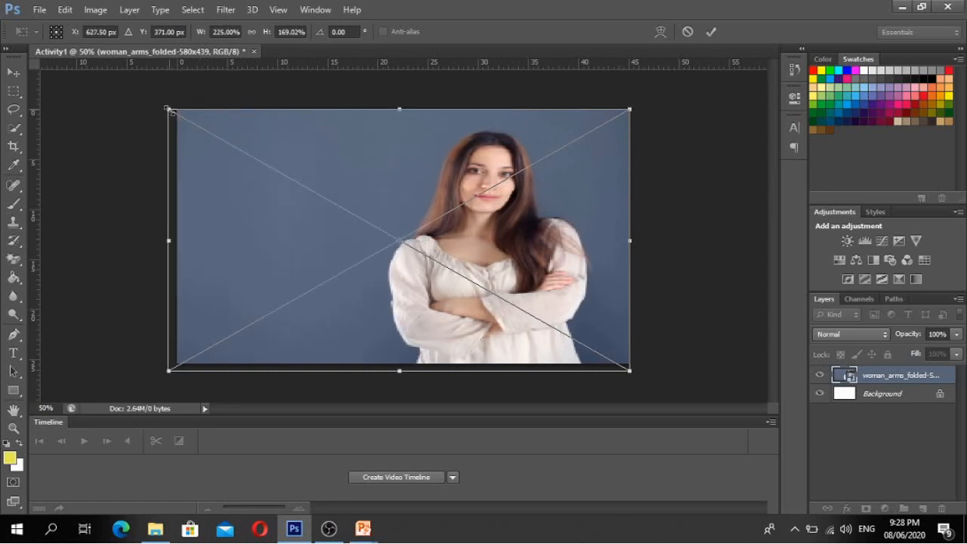
key(Return)
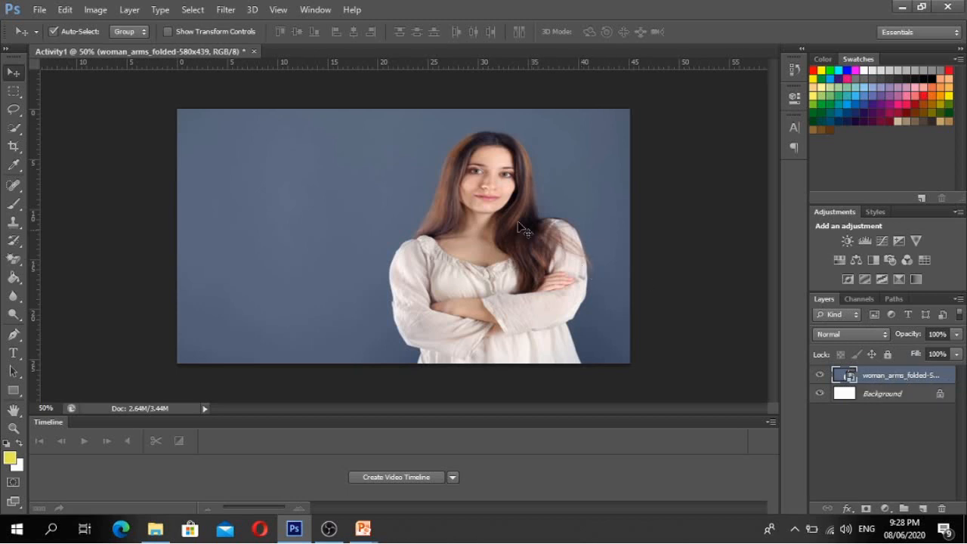
- Drag the photo and nudge it left and right until no white edge shows
mouse_move(491, 197)
mouse_down()
mouse_move(433, 224)
mouse_move(488, 202)
mouse_move(569, 198)
mouse_move(409, 223)
mouse_move(546, 204)
mouse_move(410, 177)
mouse_move(438, 189)
mouse_move(443, 214)
mouse_move(458, 178)
mouse_move(442, 142)
mouse_move(468, 144)
mouse_move(472, 127)
mouse_move(509, 182)
mouse_move(544, 198)
mouse_move(508, 155)
mouse_move(484, 155)
mouse_move(505, 198)
mouse_up()
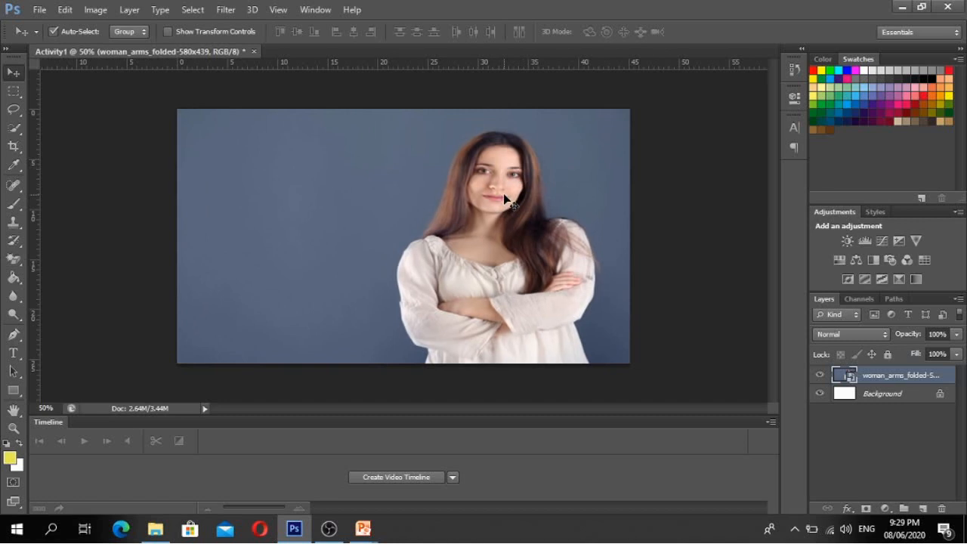
key(Left)
key(Left)
key(Left)
key(Left)
key(Left)
key(Left)
key(Left)
key(Left)
key(Left)
key(Left)
key(Left)
key(Left)
key(Left)
key(Left)
key(Left)
key(Left)
key(Left)
key(Left)
key(Left)
key(Left)
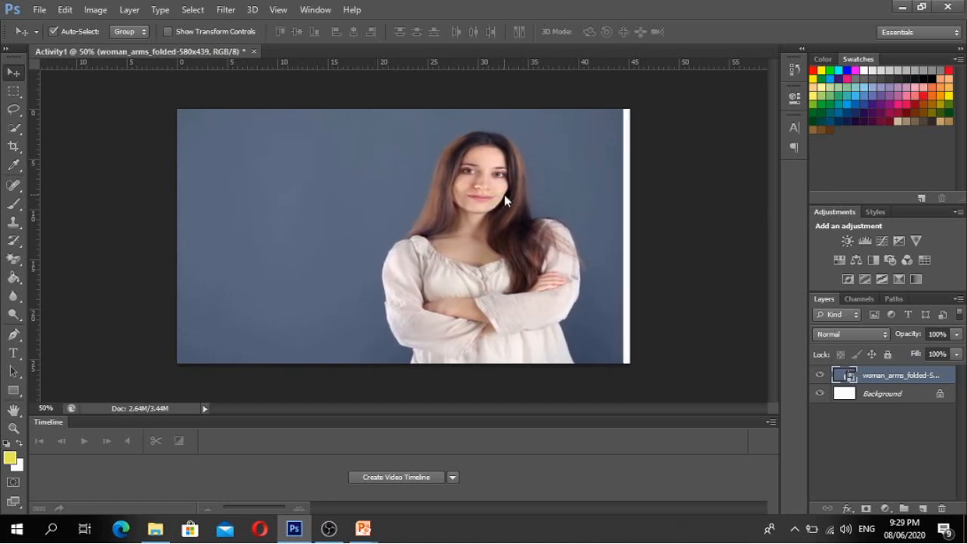
key(Right)
key(Right)
key(Right)
key(Right)
key(Right)
key(Right)
key(Right)
key(Right)
key(Right)
key(Right)
key(Right)
key(Right)
key(Right)
key(Right)
key(Right)
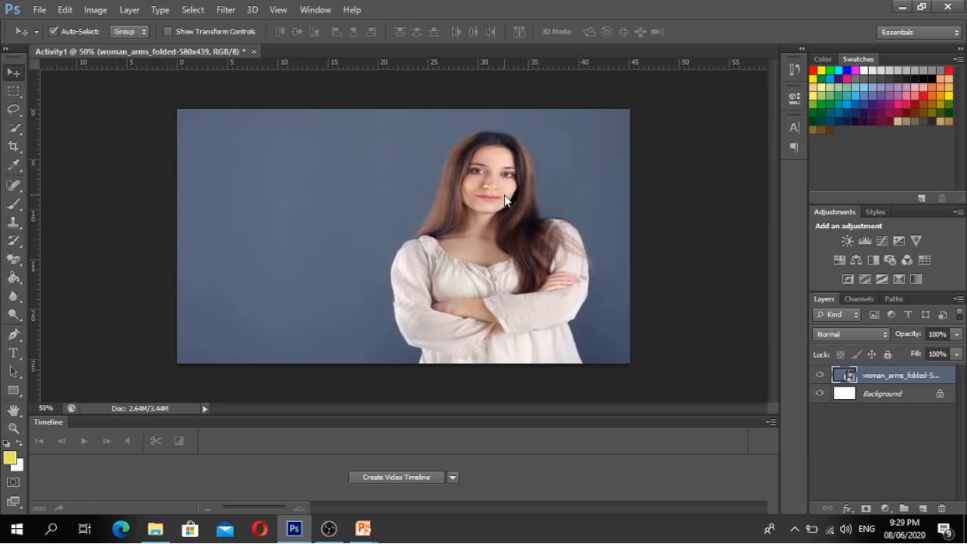
key(Left)
key(Left)
key(Left)
key(Left)
key(Left)
key(Left)
key(Left)
key(Left)
key(Left)
key(Left)
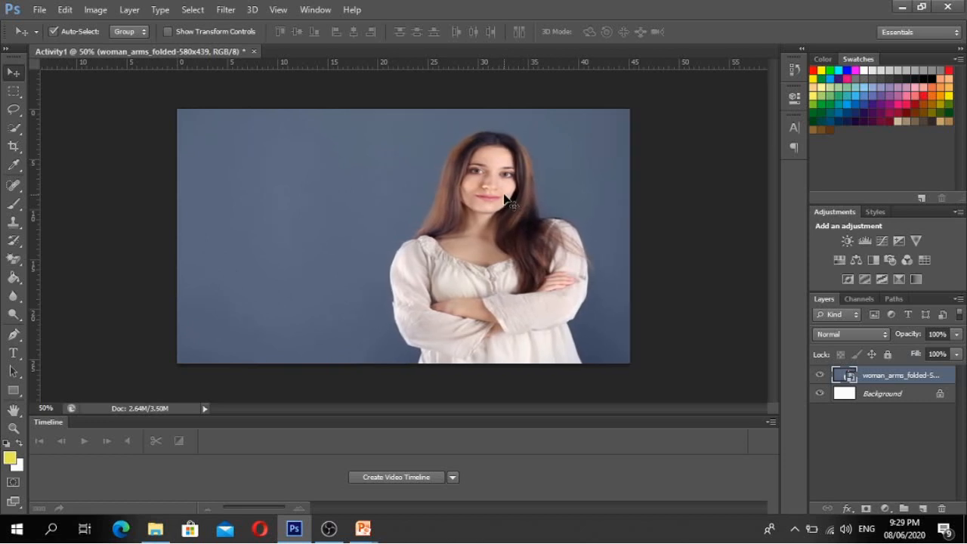
key(Right)
key(Right)
key(Right)
key(Right)
key(Right)
- Save Activity1 as a Photoshop PSD with maximize compatibility, then minimize Photoshop
click(38, 9)
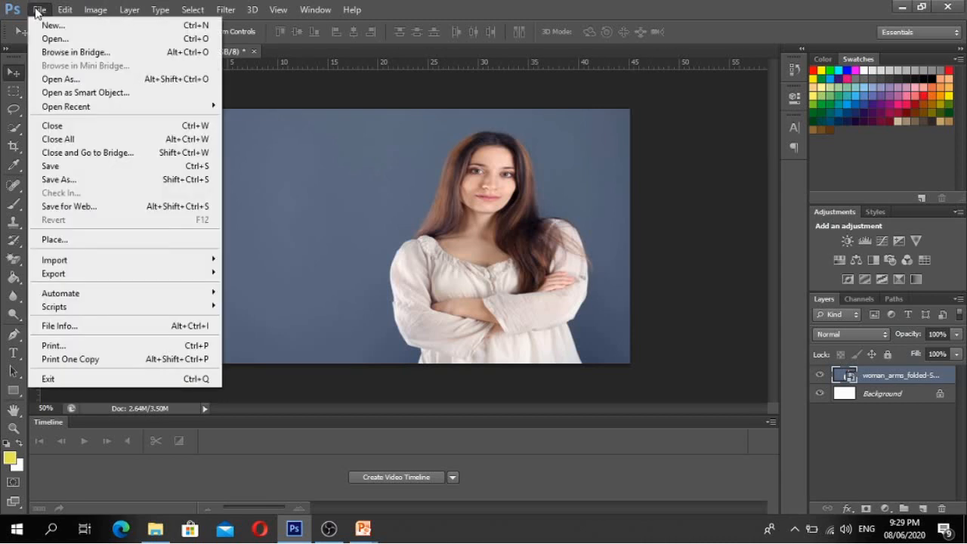
click(81, 166)
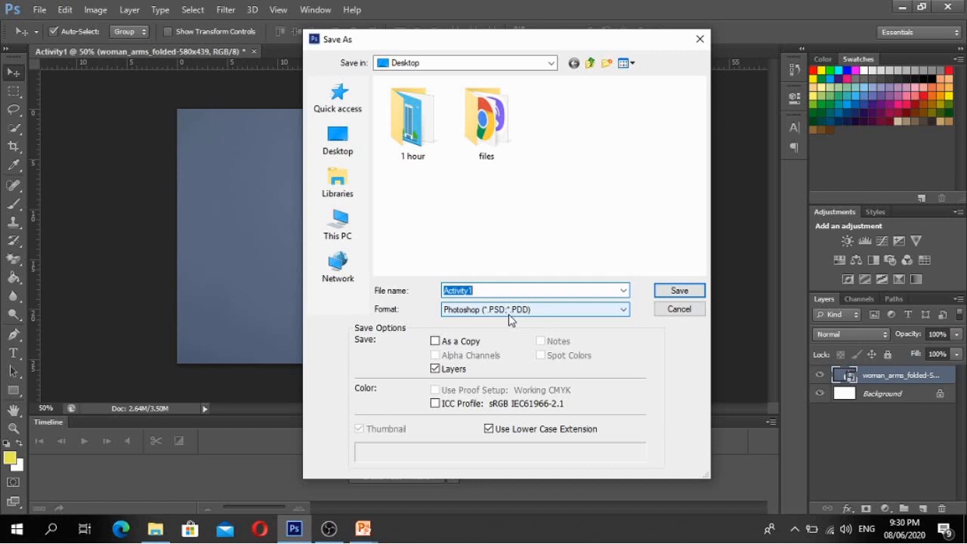
click(680, 291)
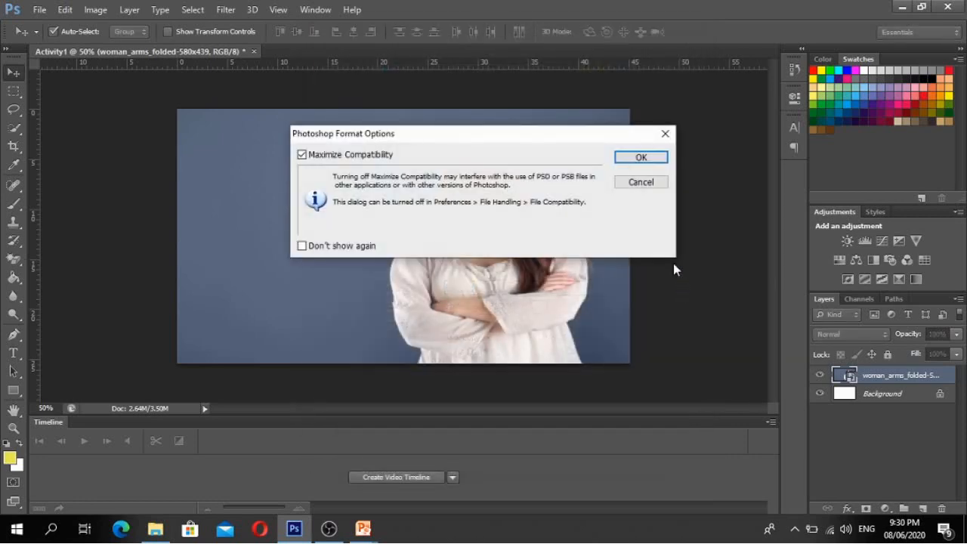
click(641, 158)
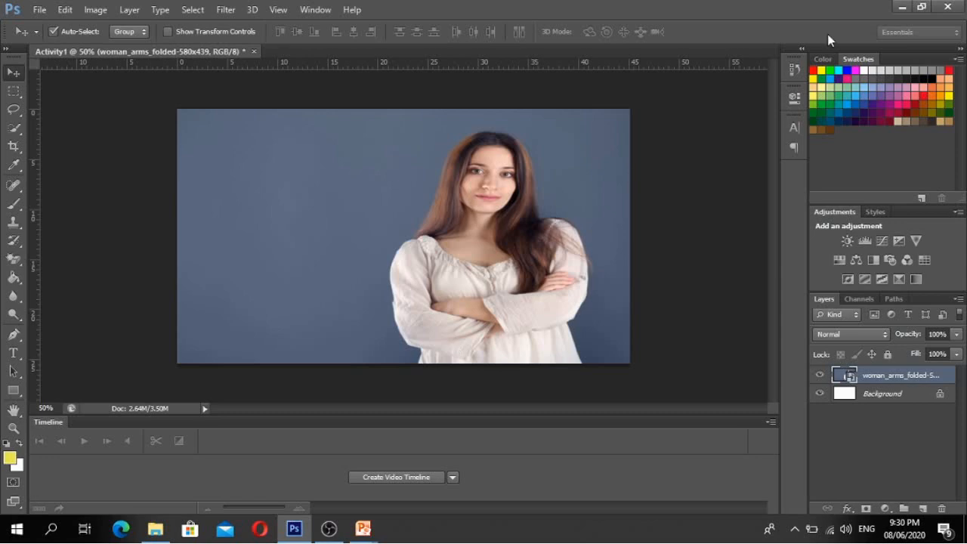
click(904, 8)
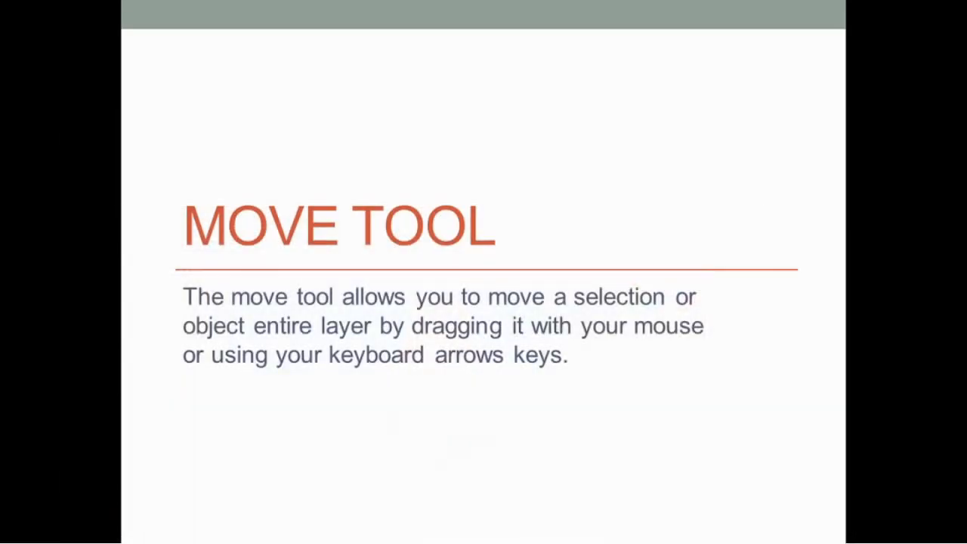
- Verify the 2.23 MB Activity1 file on the Desktop in File Explorer, then return to Photoshop
key(alt+Tab)
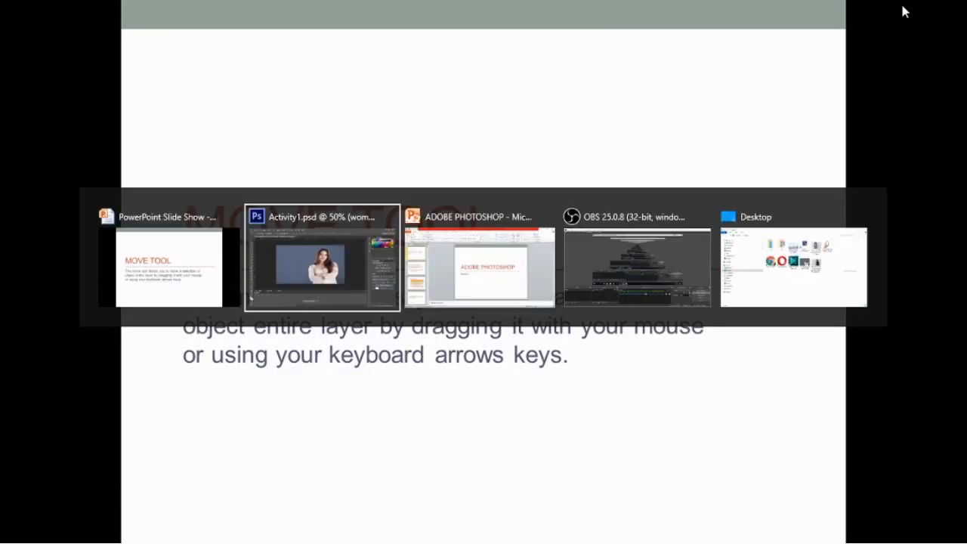
key(Tab)
key(Tab)
key(Tab)
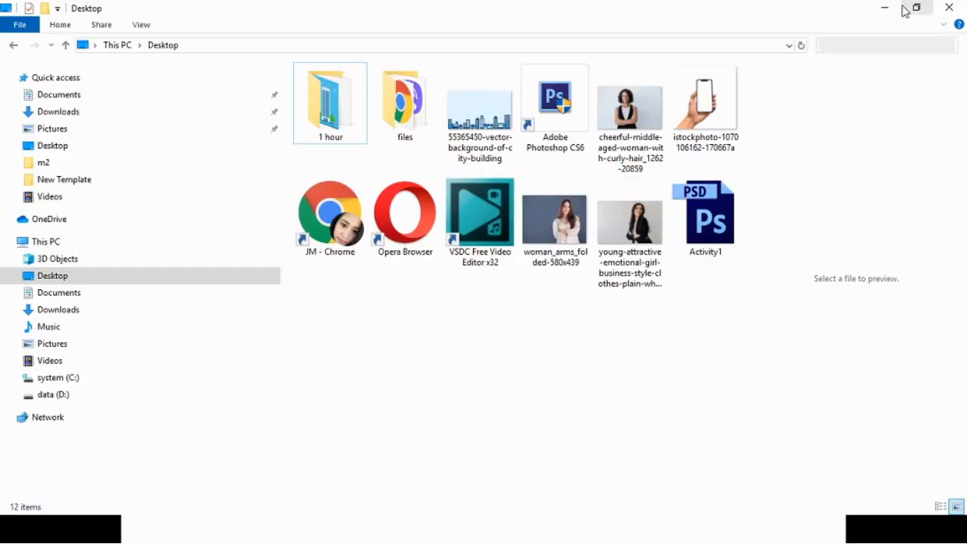
click(724, 221)
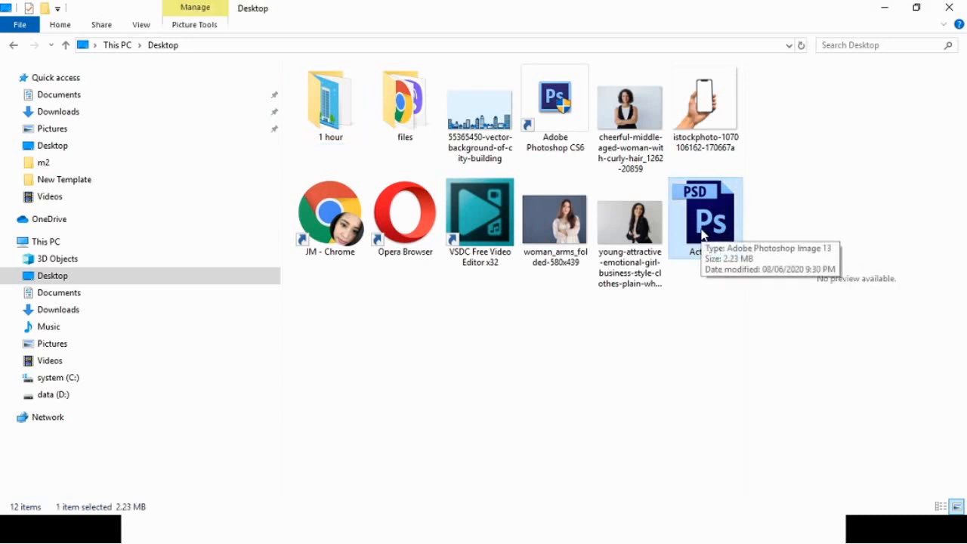
click(704, 290)
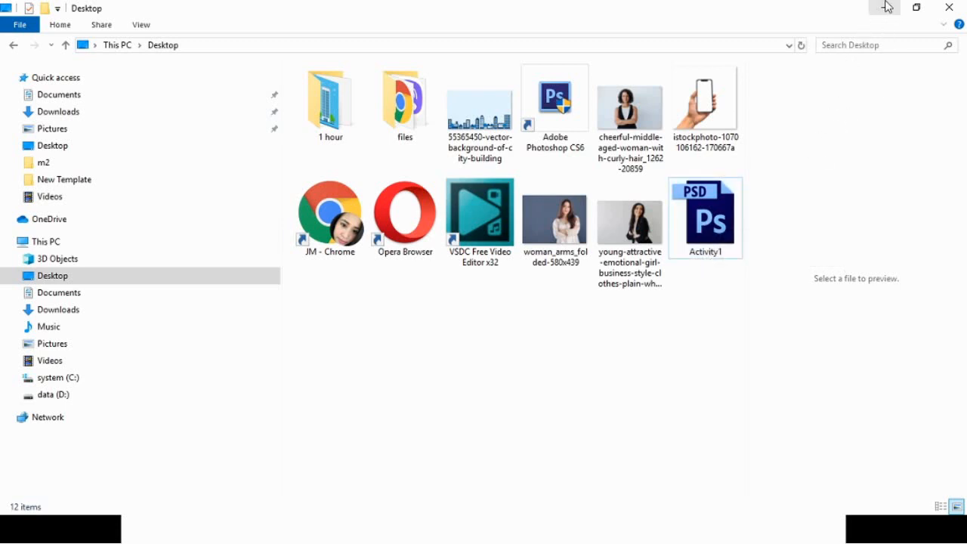
key(alt+Tab)
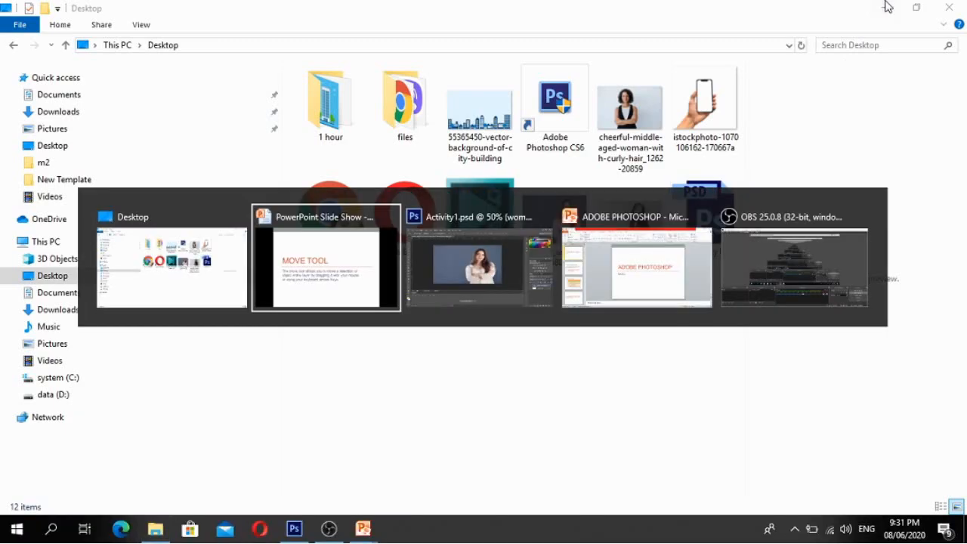
- Save the Activity1 document in JPEG format as Activity1.jpg
key(alt+Tab)
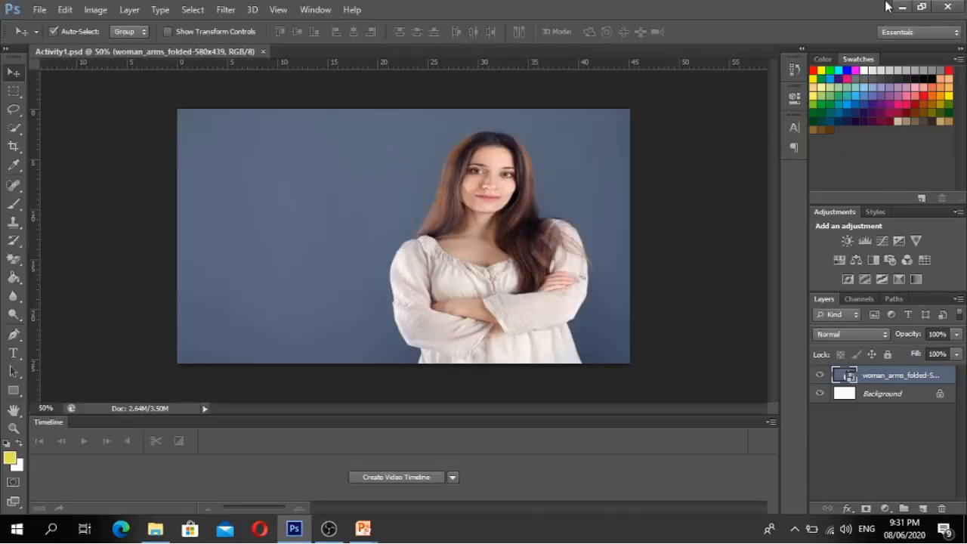
click(50, 12)
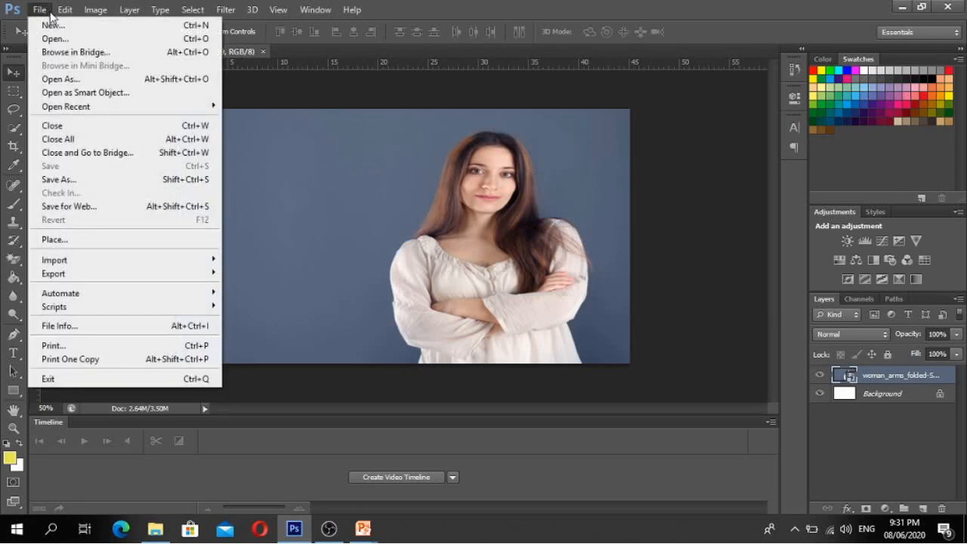
click(64, 185)
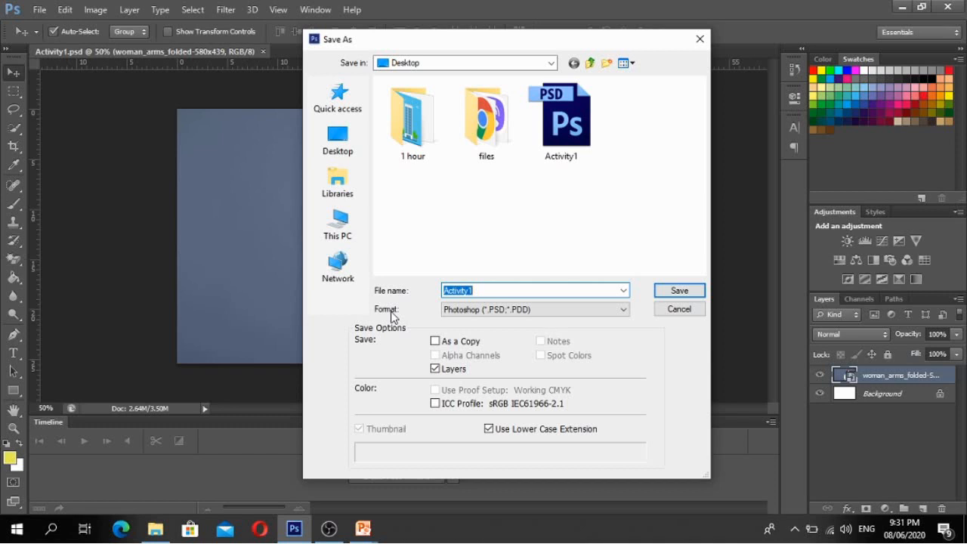
click(496, 309)
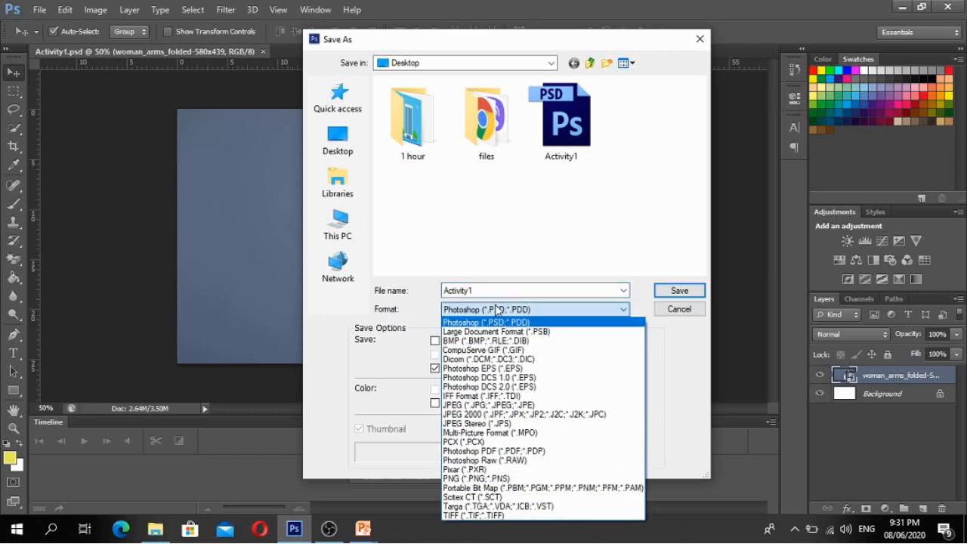
click(502, 406)
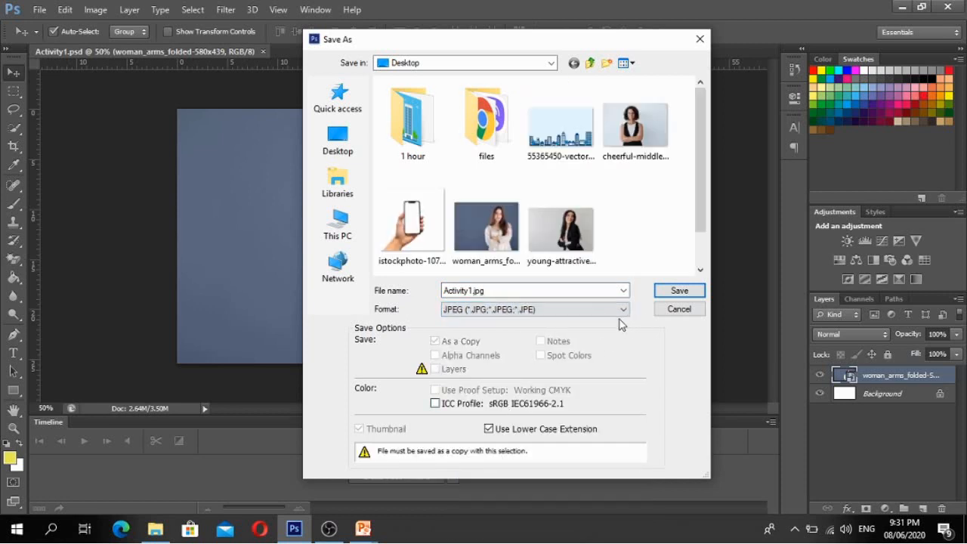
click(678, 293)
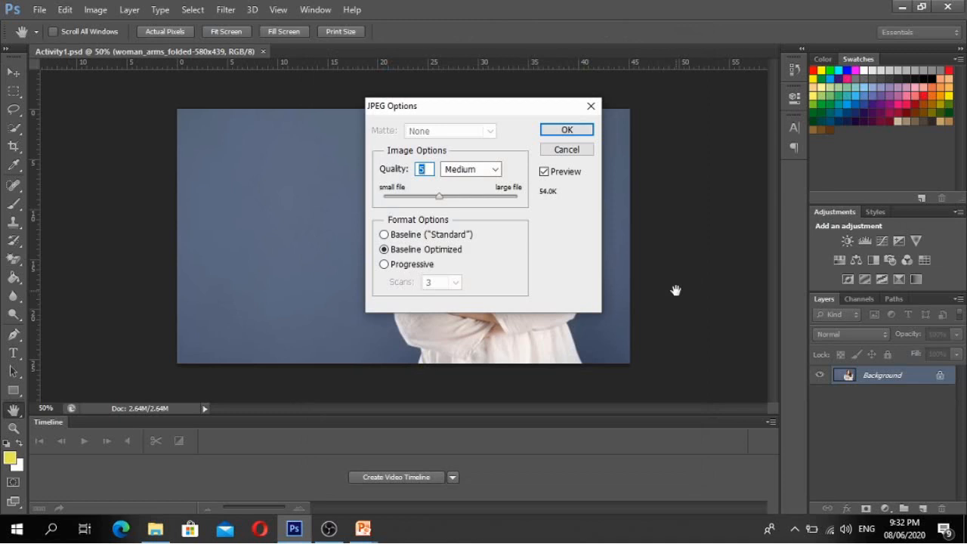
- Raise the JPEG quality to 8 (High) and finish saving Activity1.jpg
drag(475, 113, 403, 134)
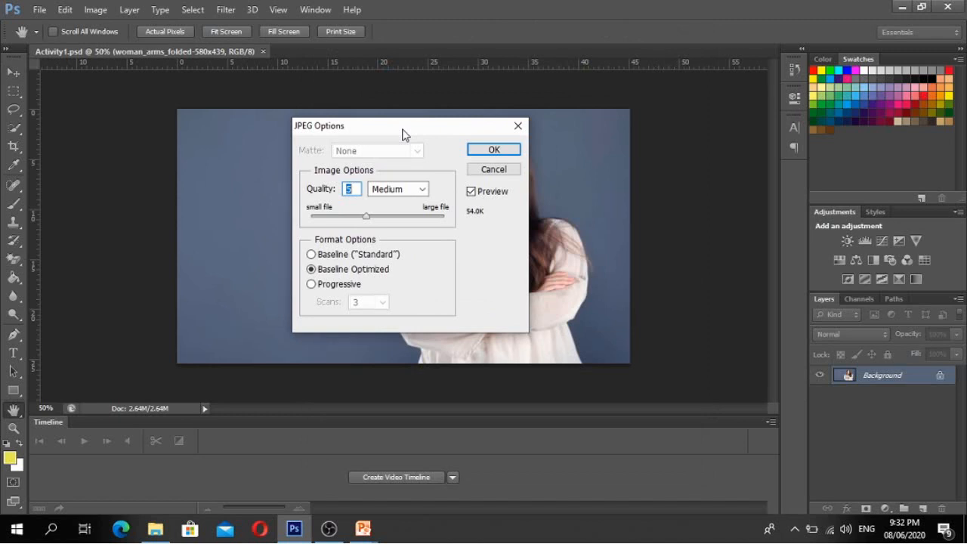
drag(369, 218, 396, 219)
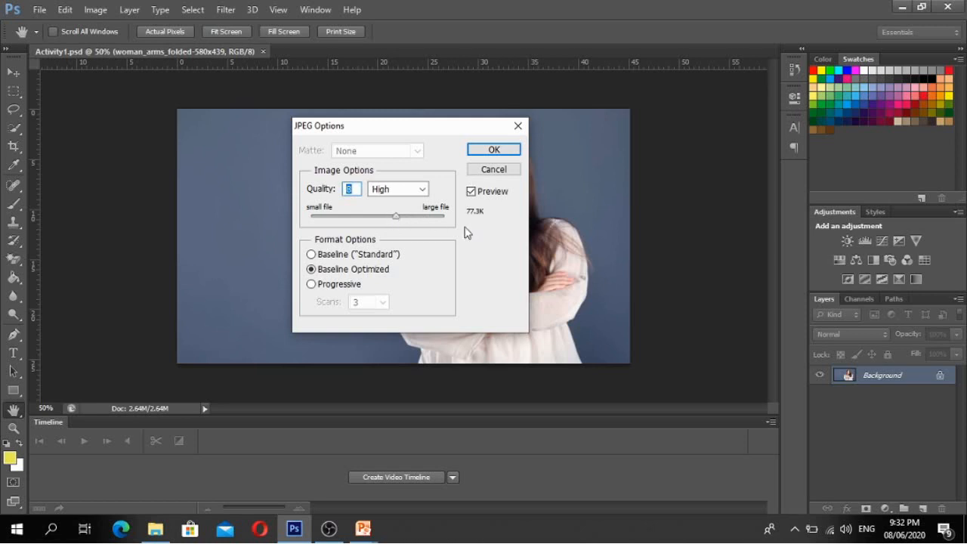
click(495, 149)
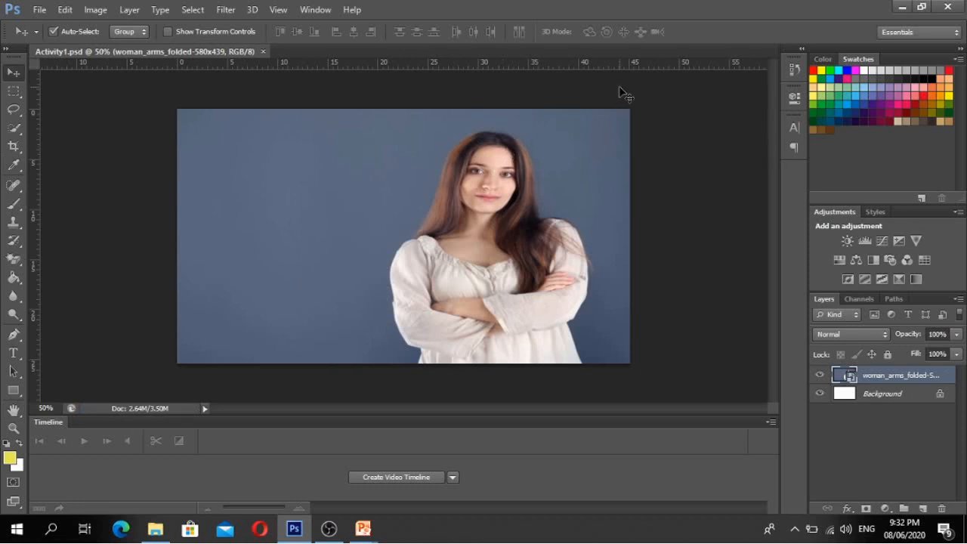
key(alt+Tab)
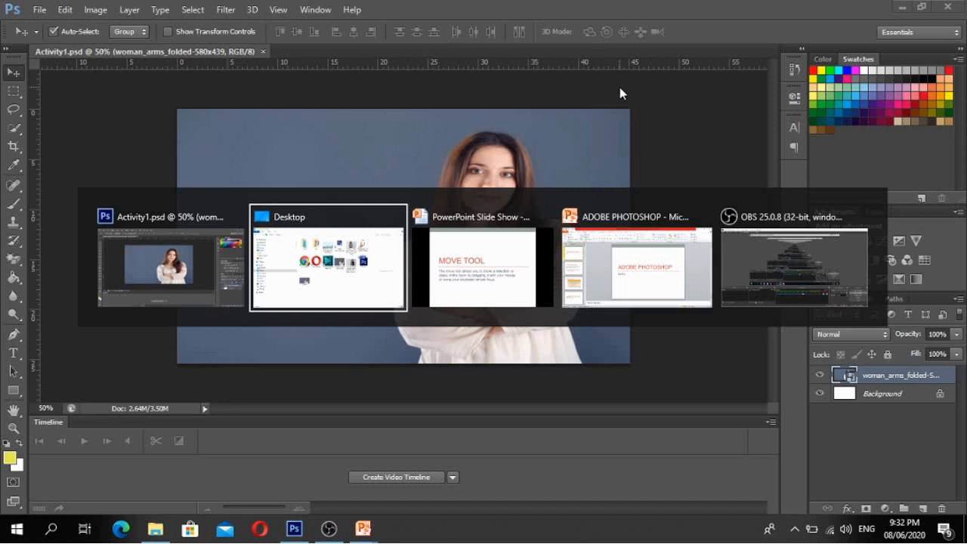
- Select the new 71.9 KB Activity1 JPEG on the Desktop, then return to Photoshop
key(Tab)
key(Tab)
key(Tab)
key(Tab)
key(Tab)
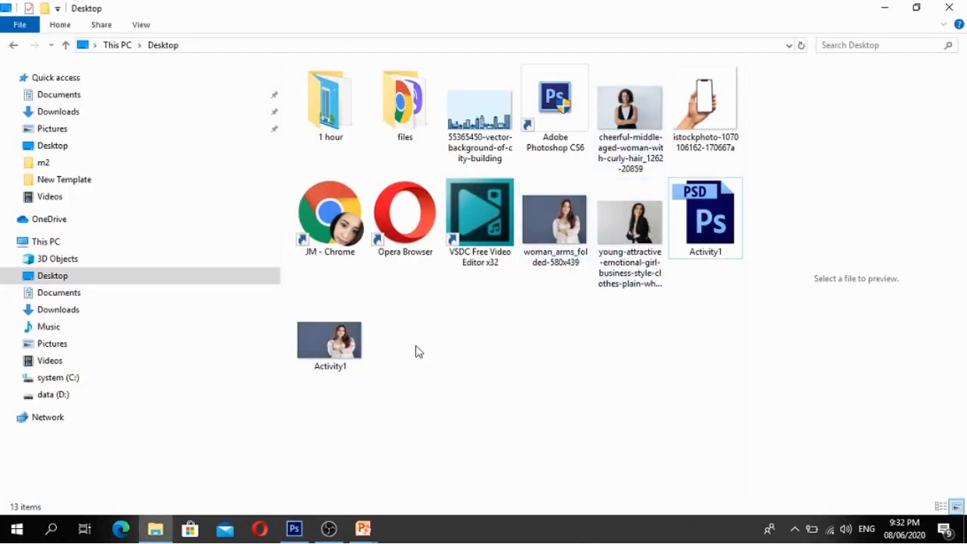
click(336, 366)
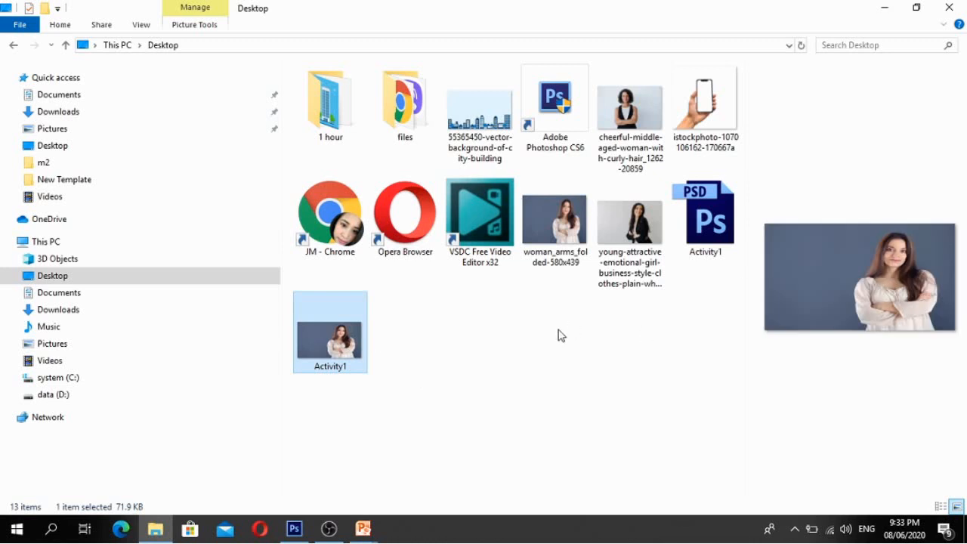
click(300, 535)
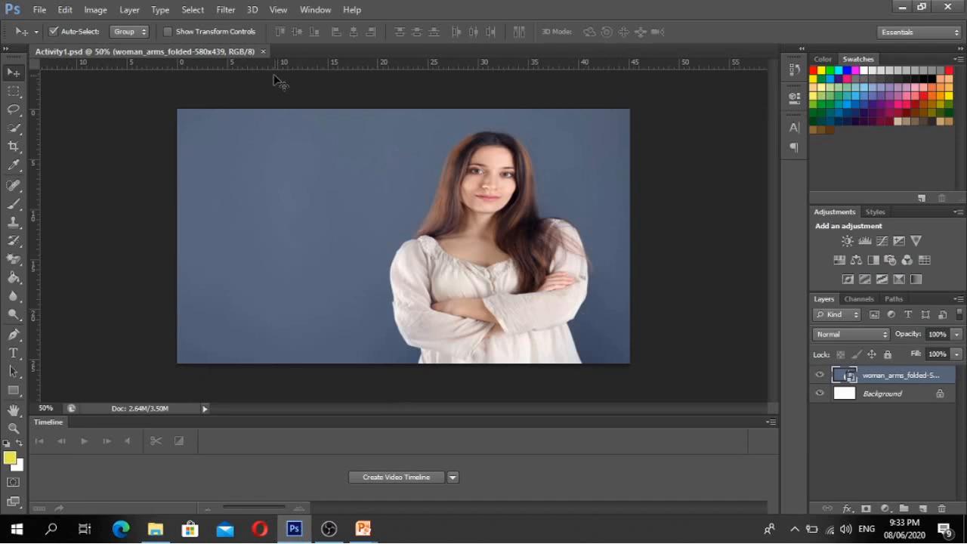
- Advance the PowerPoint slide show from MOVE TOOL to MARQUEE TOOL, then return to Photoshop
mouse_move(365, 529)
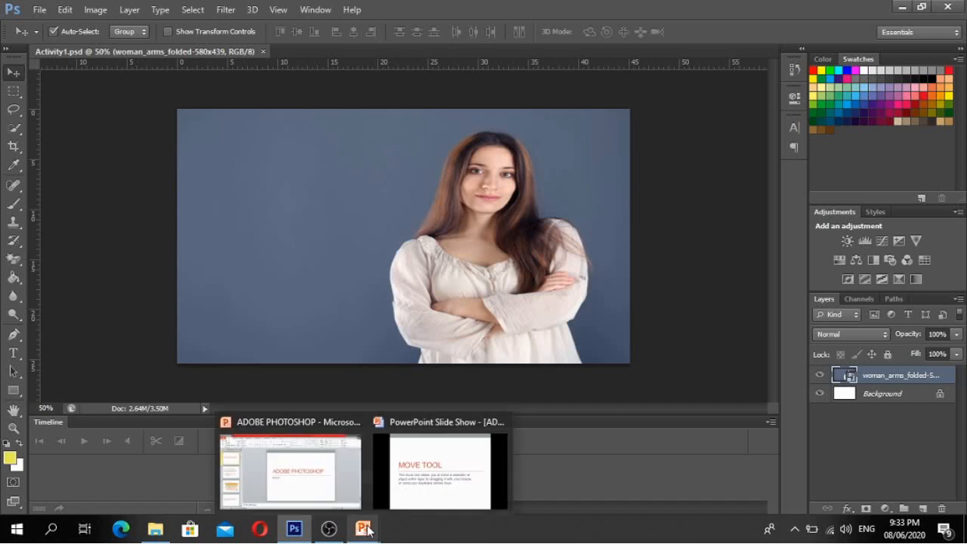
click(435, 484)
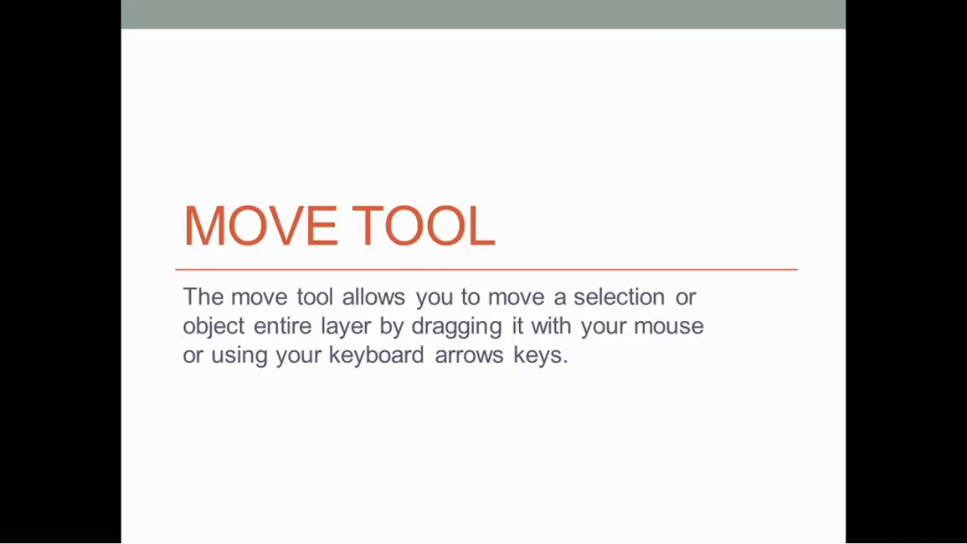
key(Right)
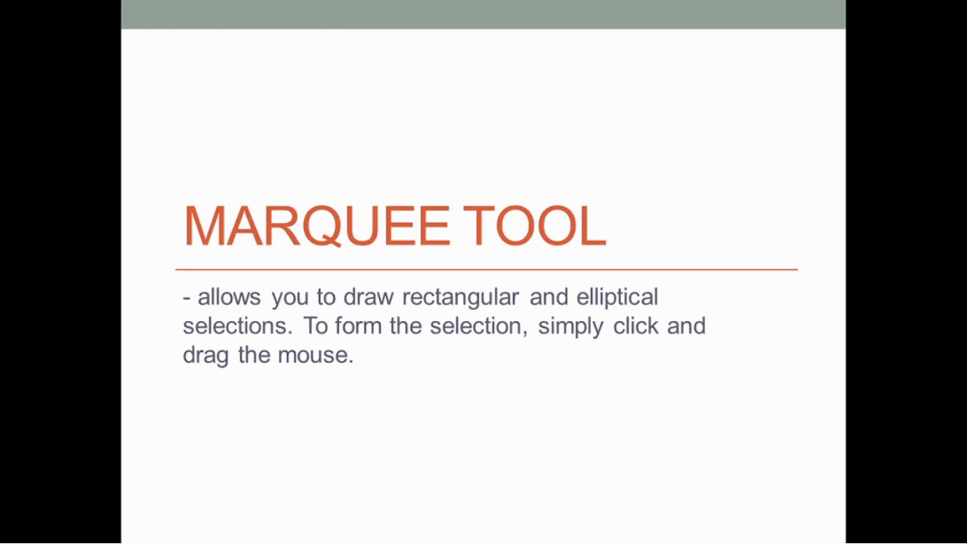
key(alt+Tab)
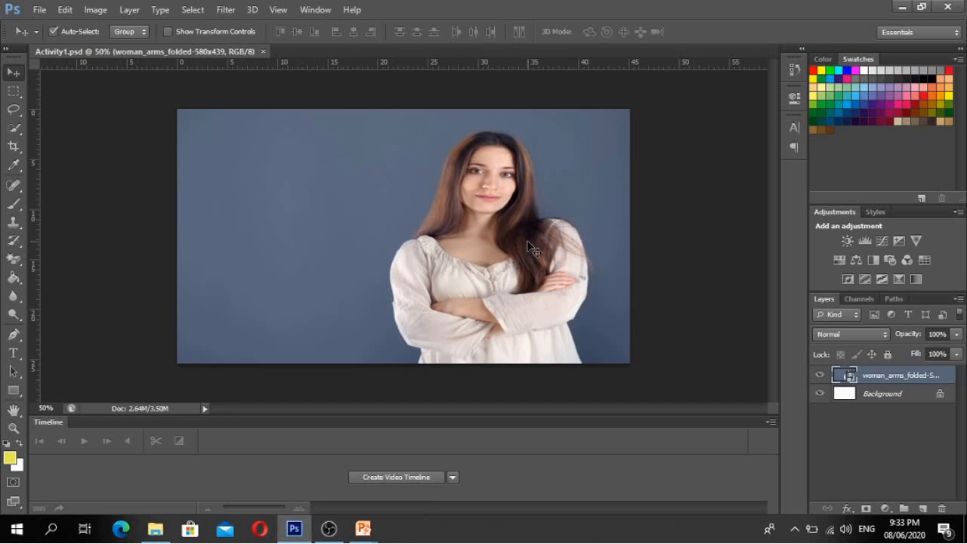
- Drag the woman photo layer far right, exposing white background on the left
drag(458, 242, 606, 245)
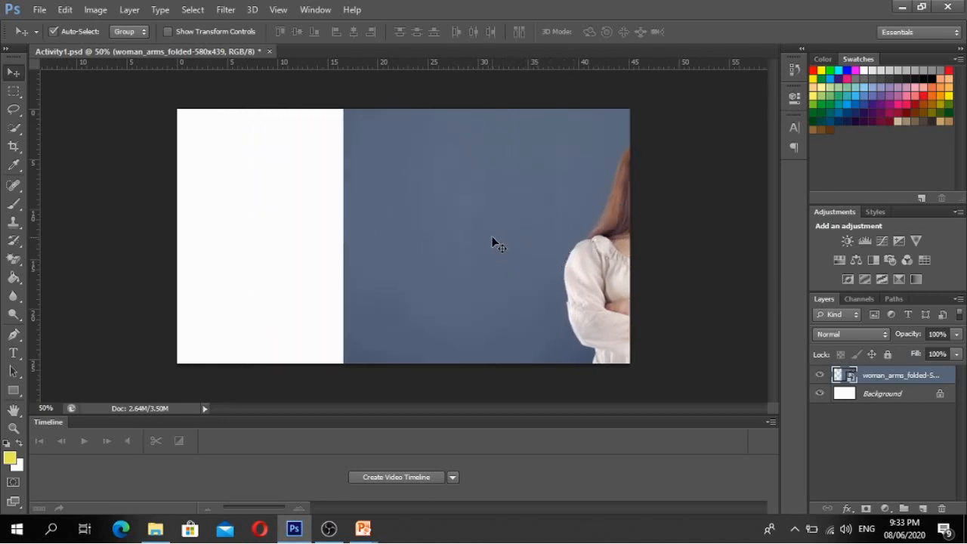
drag(492, 239, 551, 237)
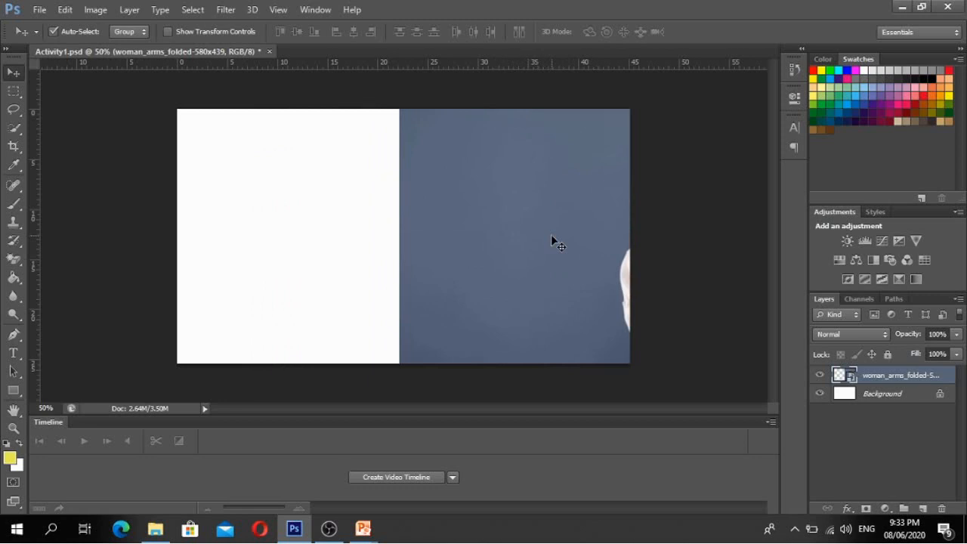
- Choose the Rectangular Marquee Tool from the selection tool flyout
click(15, 91)
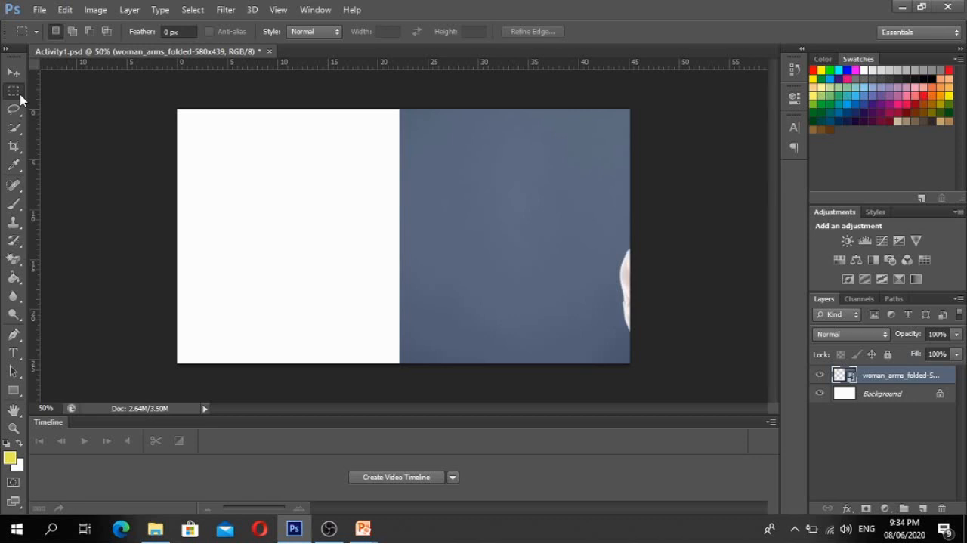
right_click(20, 98)
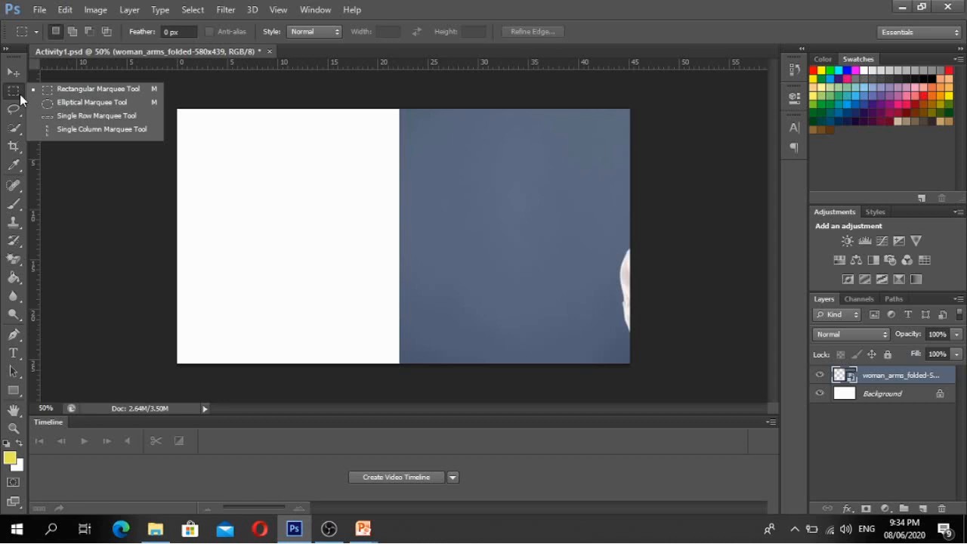
click(59, 91)
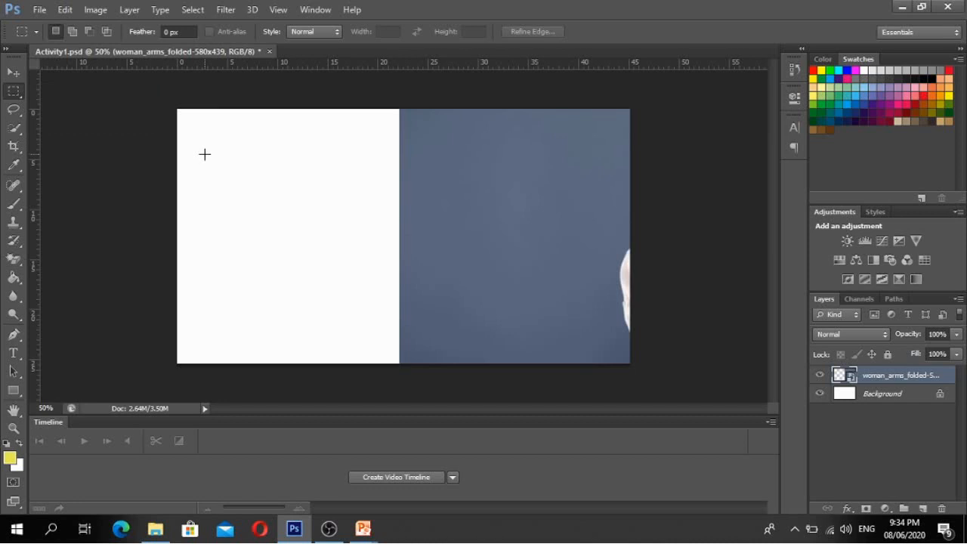
- Draw a square selection over the white area on the left of the canvas
drag(204, 154, 356, 310)
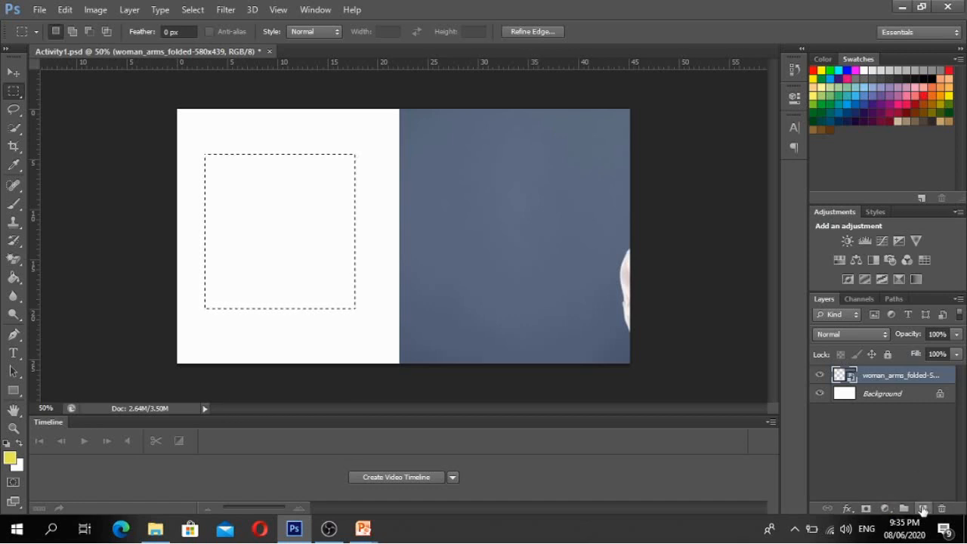
- Add a new empty Layer 1 and bring up the fill and adjustment layer menu
click(923, 508)
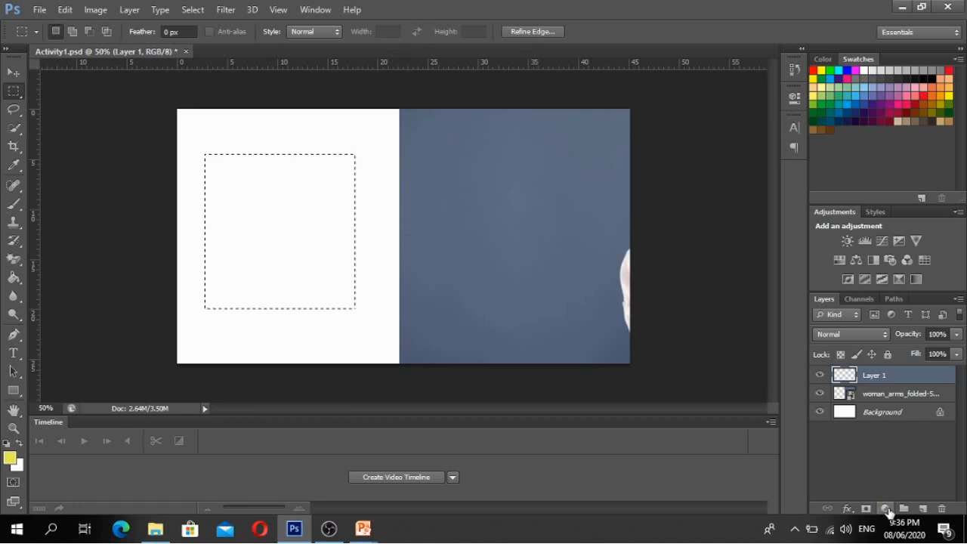
click(886, 509)
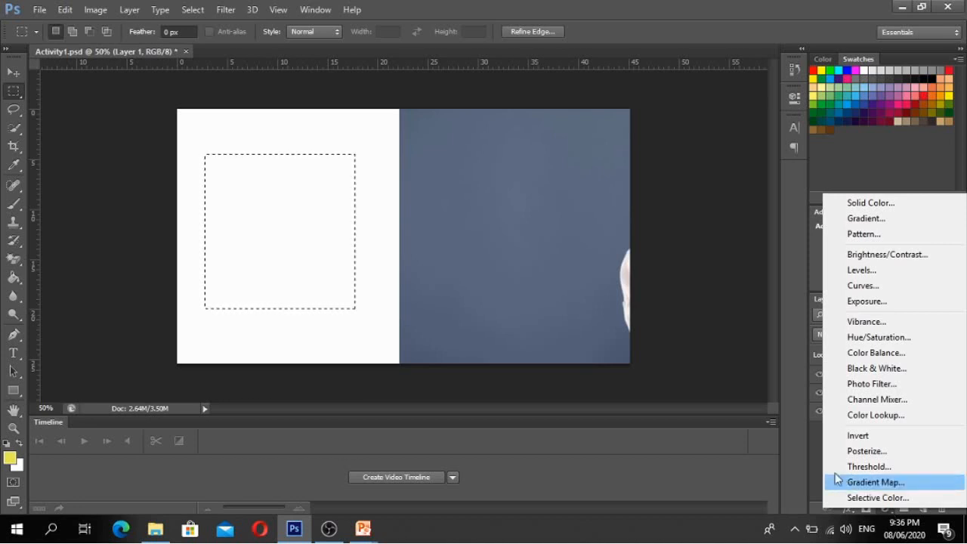
- Dismiss the fill and adjustment layer menu without adding a layer
click(803, 451)
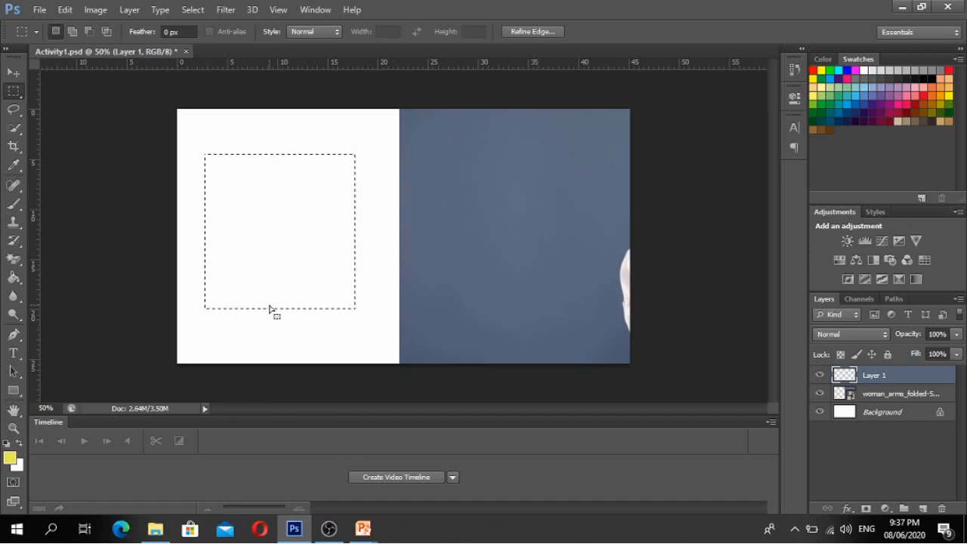
- Fill the square selection on Layer 1 with yellow using the Paint Bucket Tool
click(15, 280)
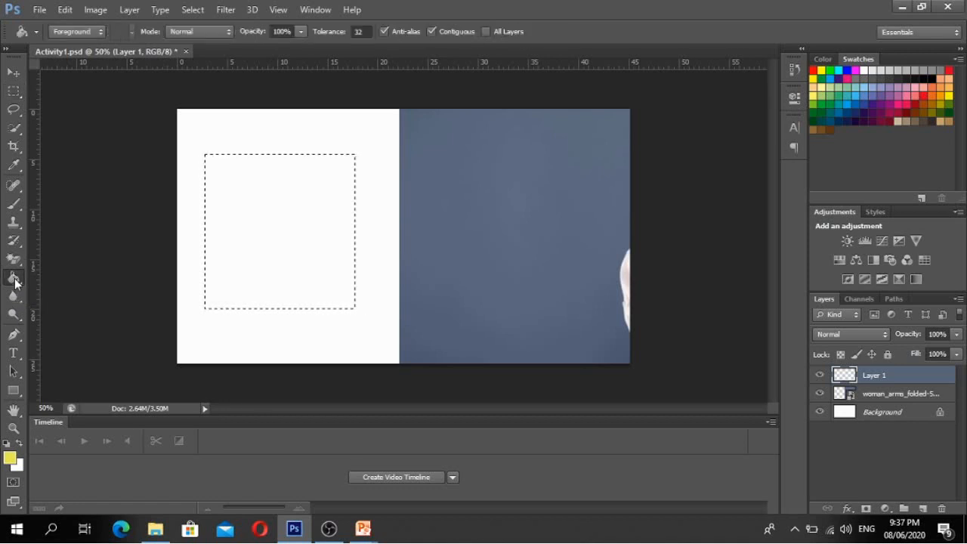
click(269, 219)
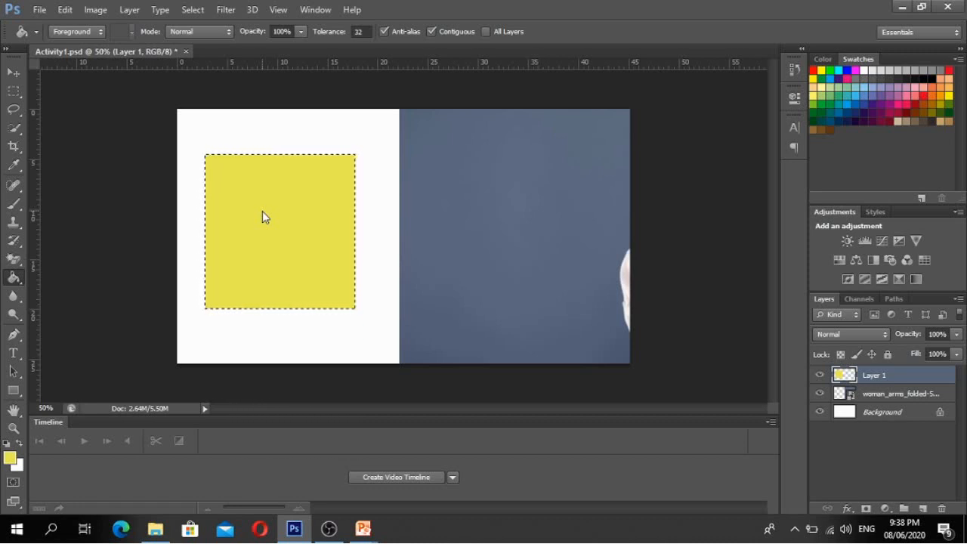
- Open the fill blending modes and the layer list, then close both unchanged
right_click(262, 212)
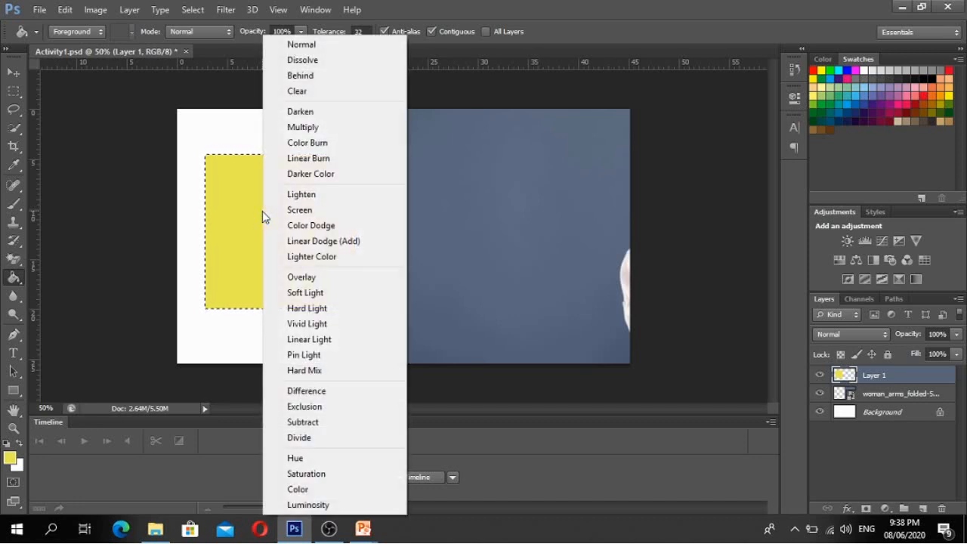
click(233, 217)
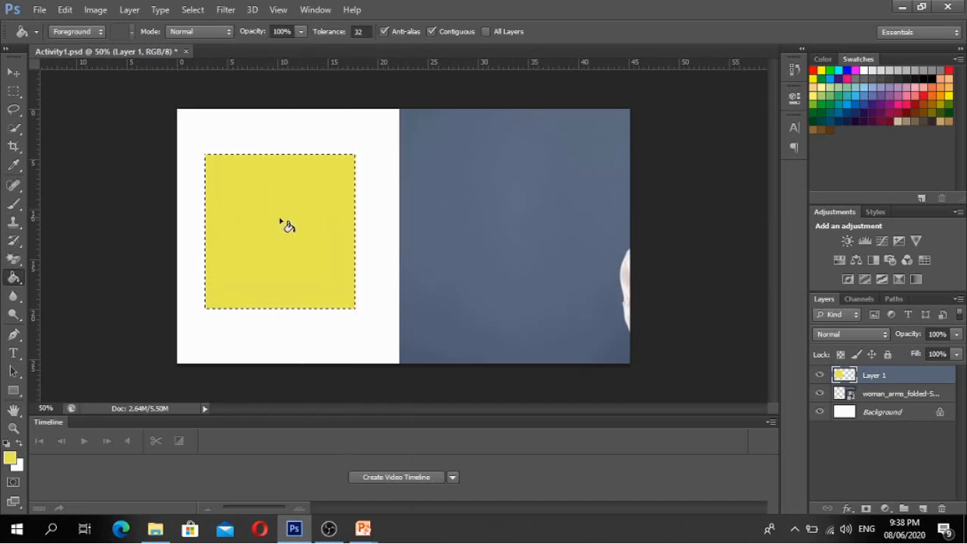
click(15, 74)
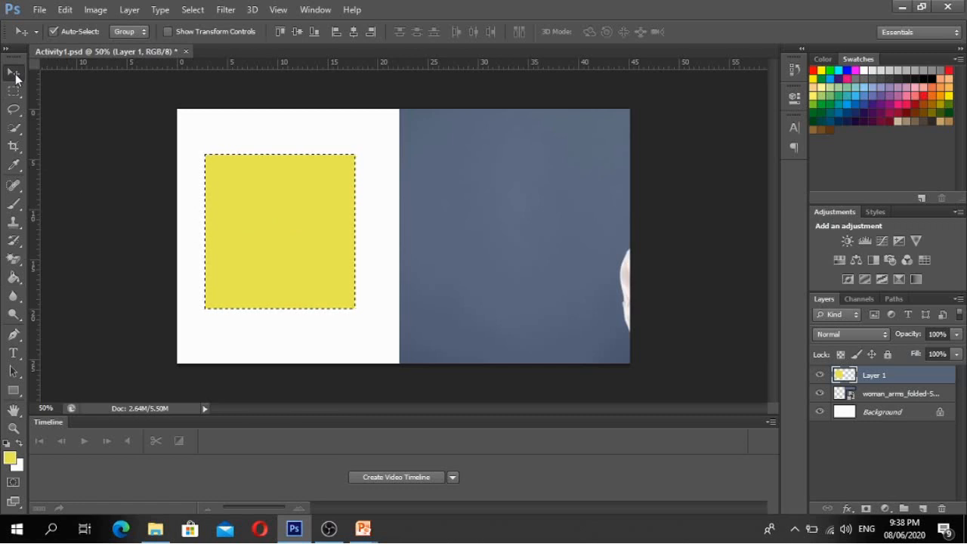
right_click(257, 198)
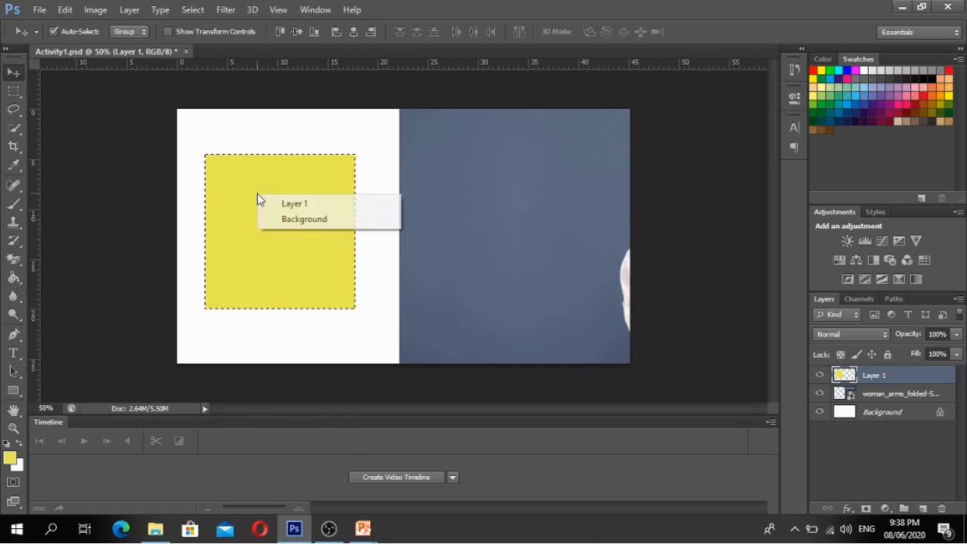
click(17, 91)
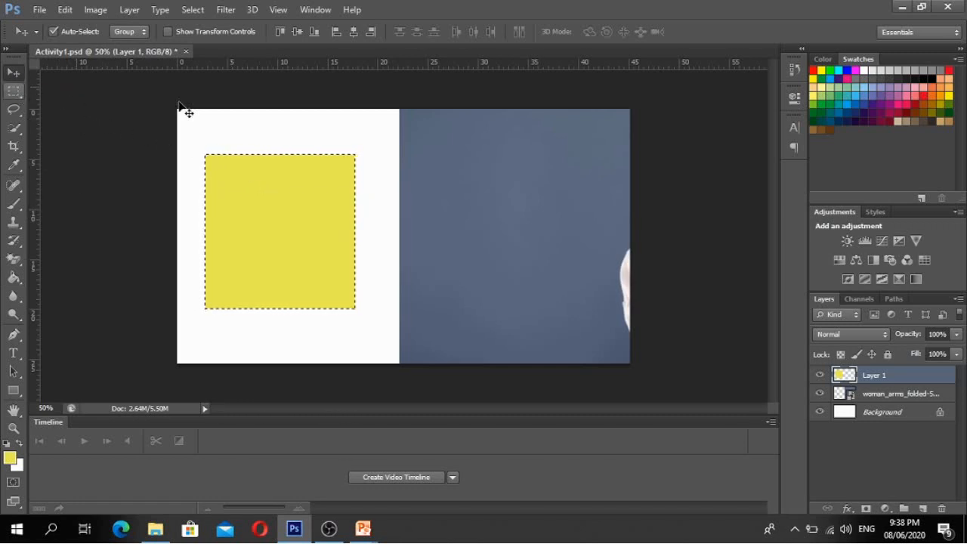
- Deselect the yellow square from the Rectangular Marquee right-click menu
click(15, 91)
right_click(280, 220)
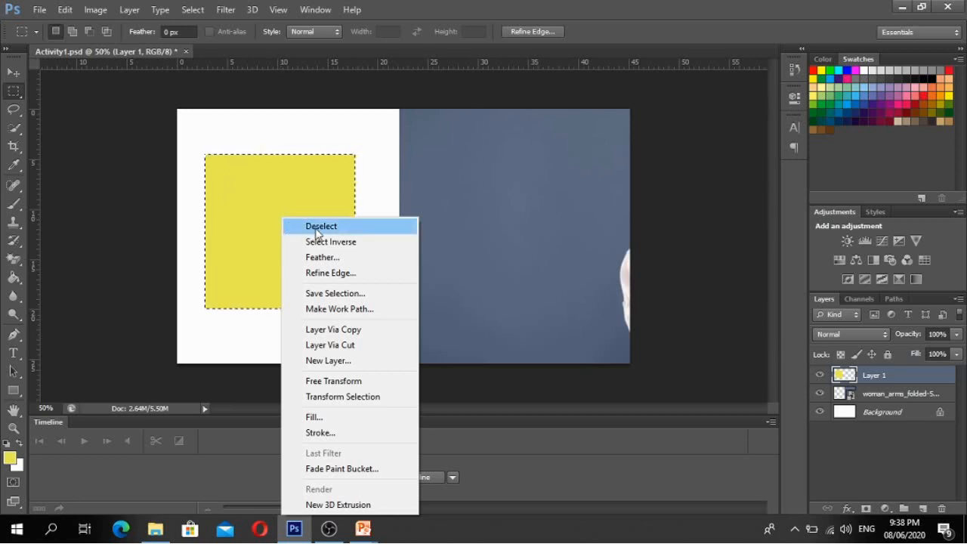
click(316, 228)
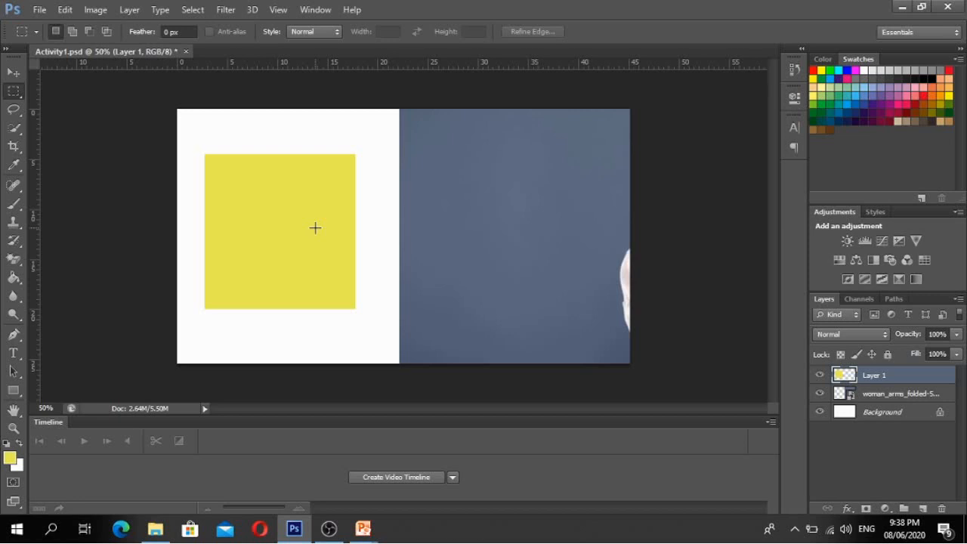
- Move the yellow square slightly up and to the right
click(14, 72)
mouse_move(258, 219)
mouse_down()
mouse_move(317, 197)
mouse_move(287, 246)
mouse_move(220, 182)
mouse_move(274, 146)
mouse_move(337, 190)
mouse_move(278, 232)
mouse_move(242, 207)
mouse_move(252, 163)
mouse_move(289, 189)
mouse_move(284, 206)
mouse_move(265, 208)
mouse_move(287, 235)
mouse_move(271, 213)
mouse_up()
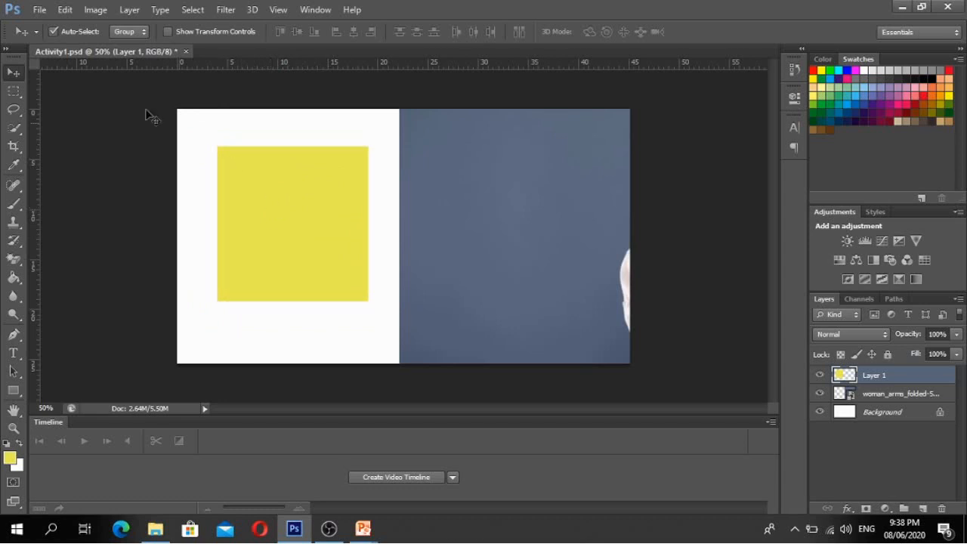
click(13, 93)
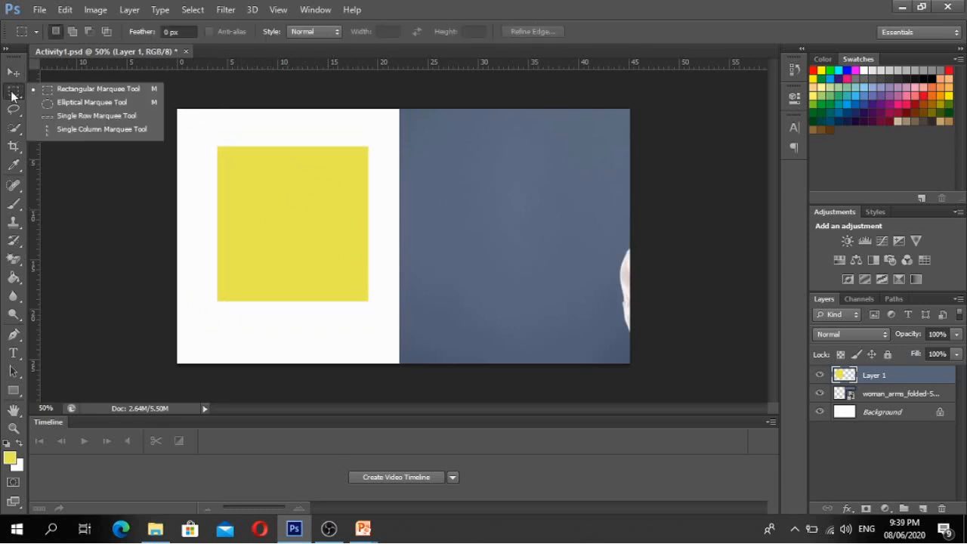
- Draw a circular elliptical selection in the middle of the yellow square
click(69, 106)
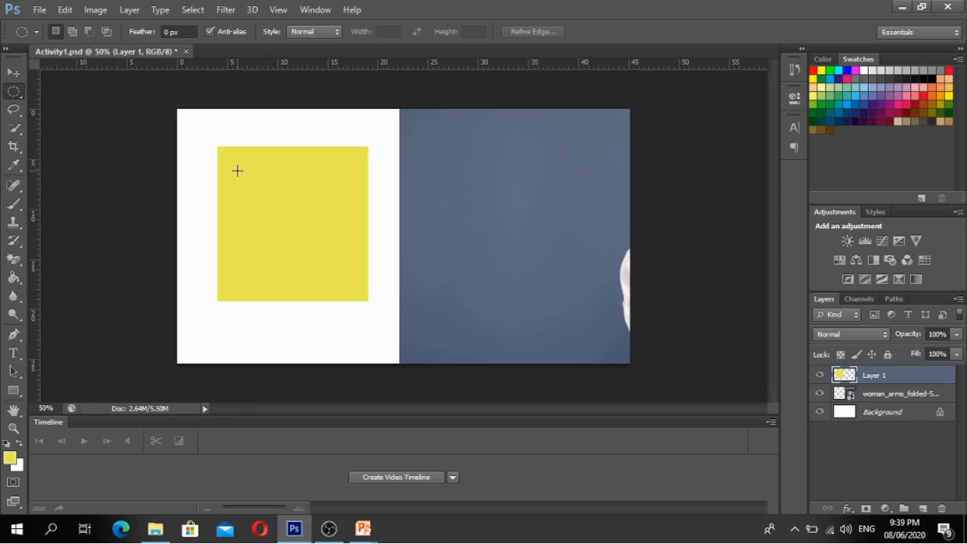
drag(237, 170, 361, 288)
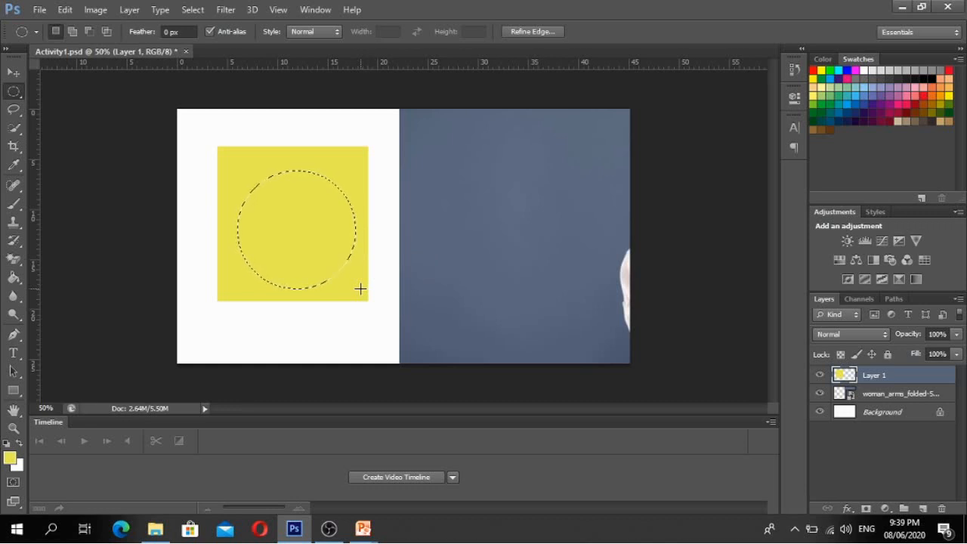
click(13, 70)
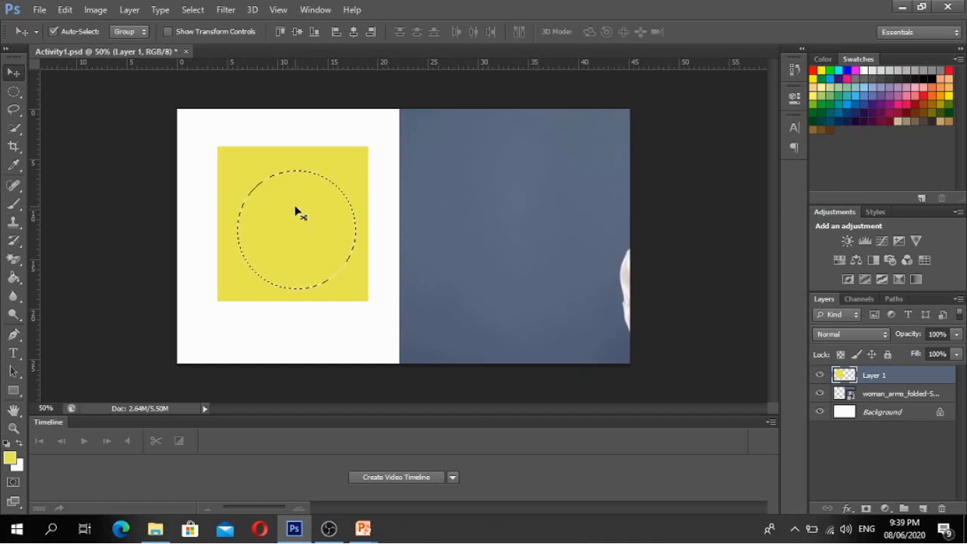
- Drag the selected yellow circle over the woman's face, then shift her photo left
drag(298, 209, 376, 224)
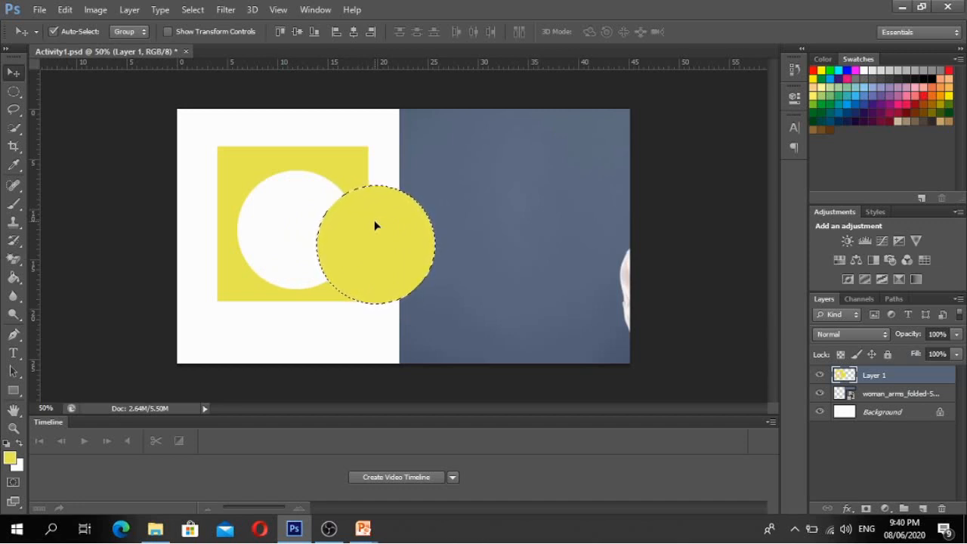
drag(377, 224, 497, 220)
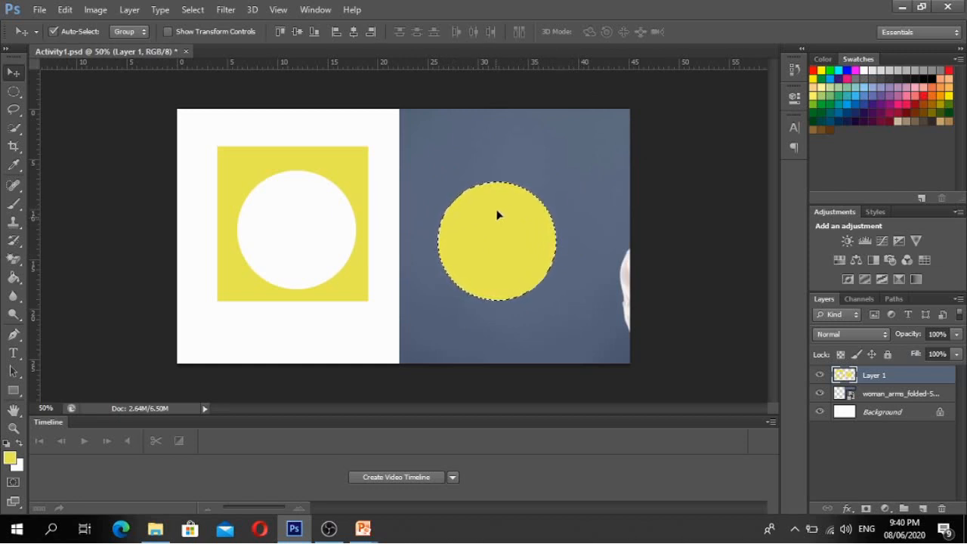
drag(496, 221, 500, 203)
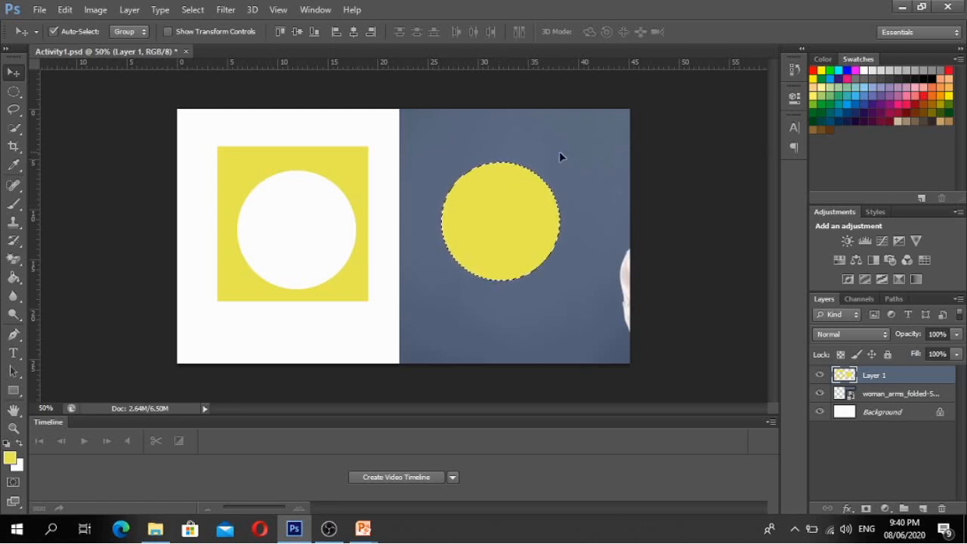
drag(579, 151, 357, 152)
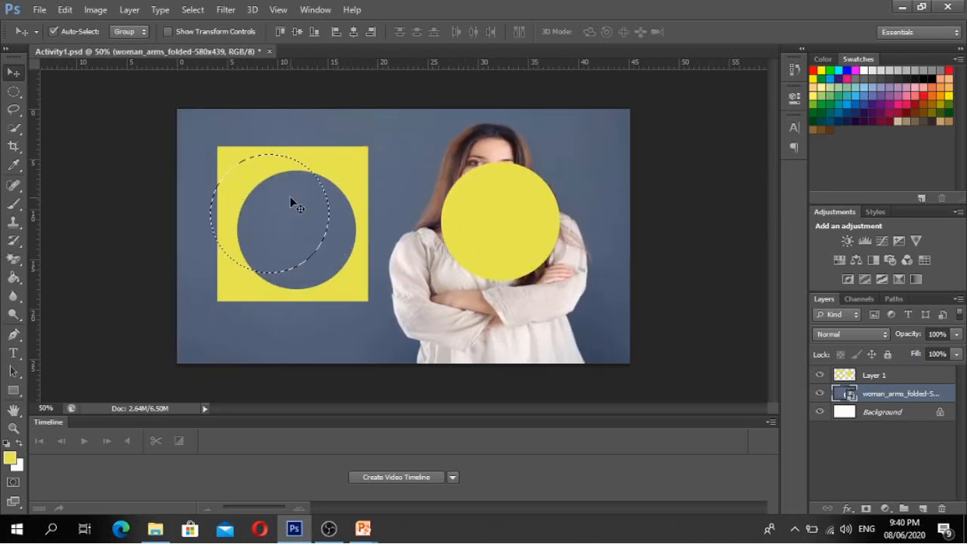
- Deselect the leftover circular selection in the hollowed yellow square
right_click(292, 203)
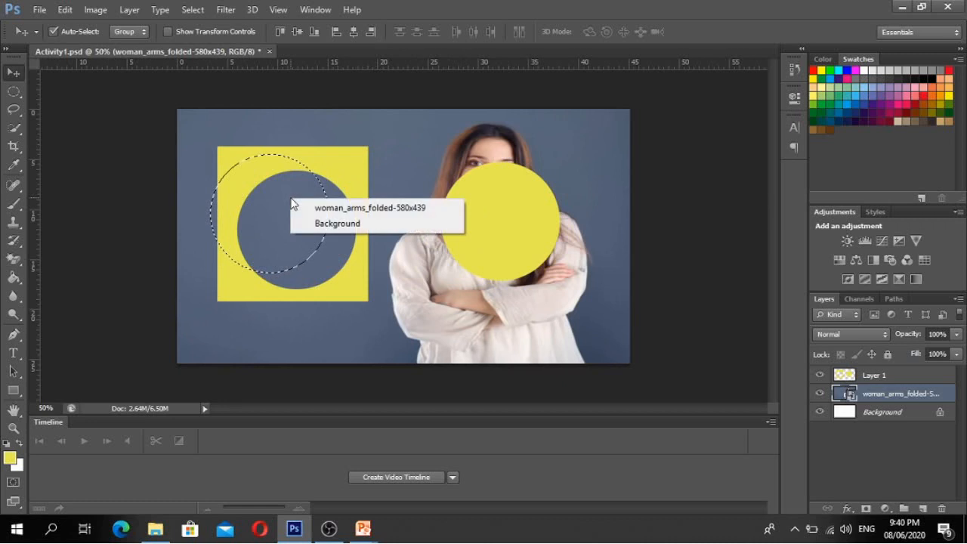
click(15, 95)
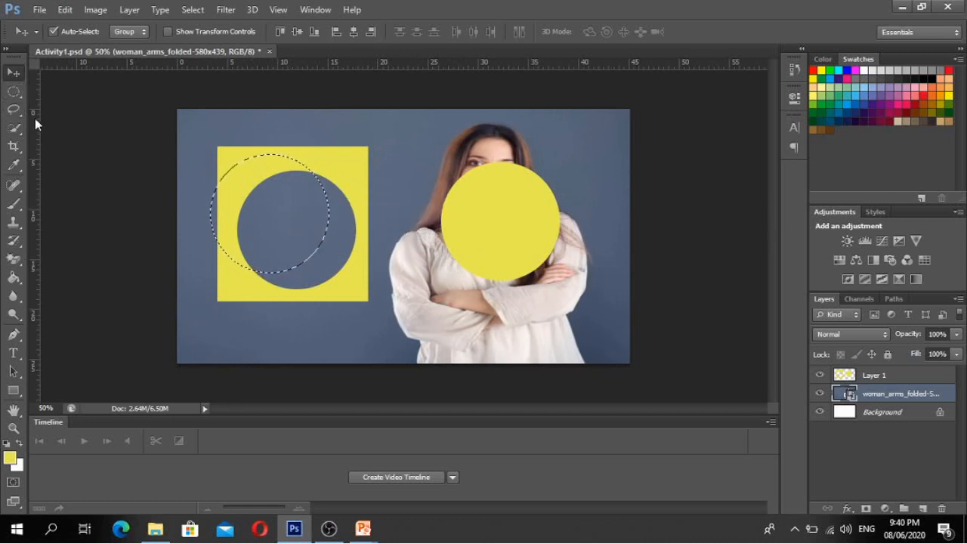
click(13, 91)
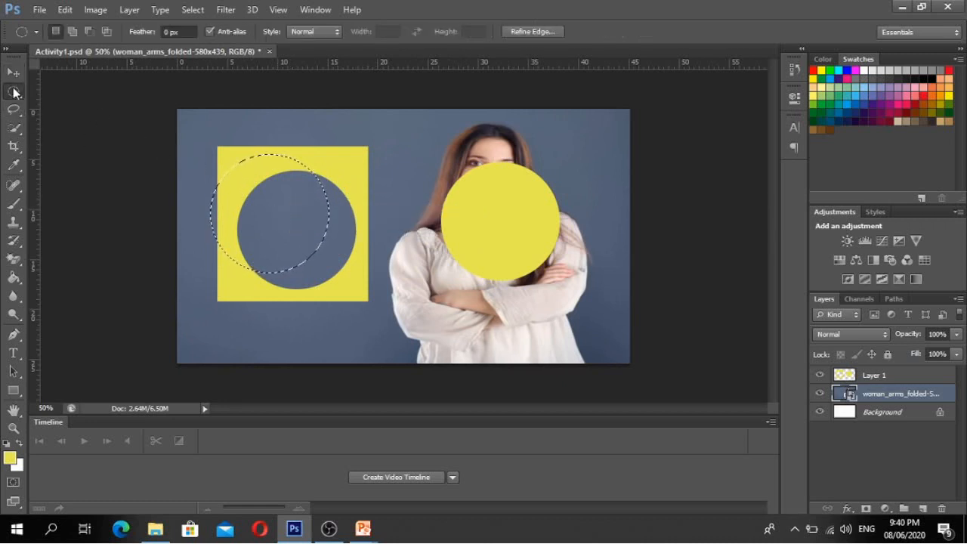
right_click(293, 201)
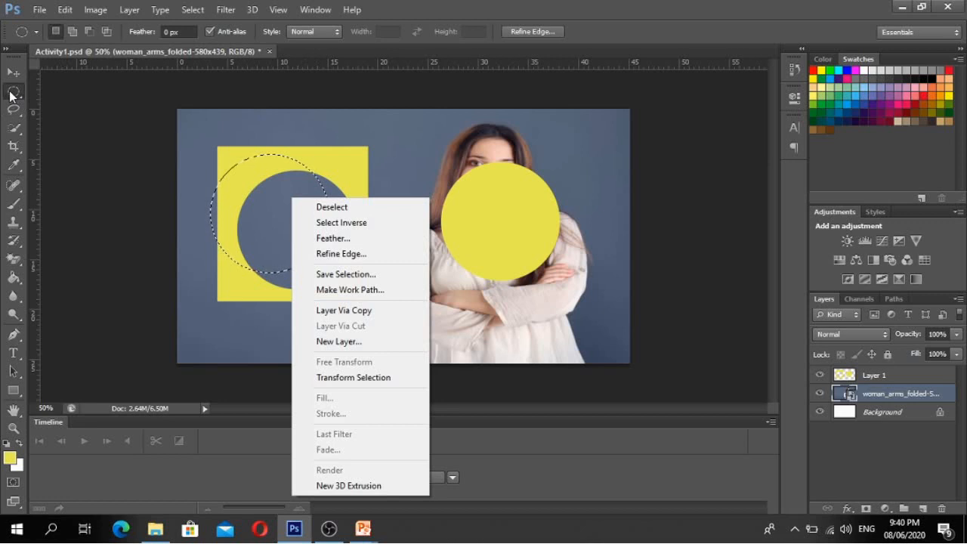
click(335, 207)
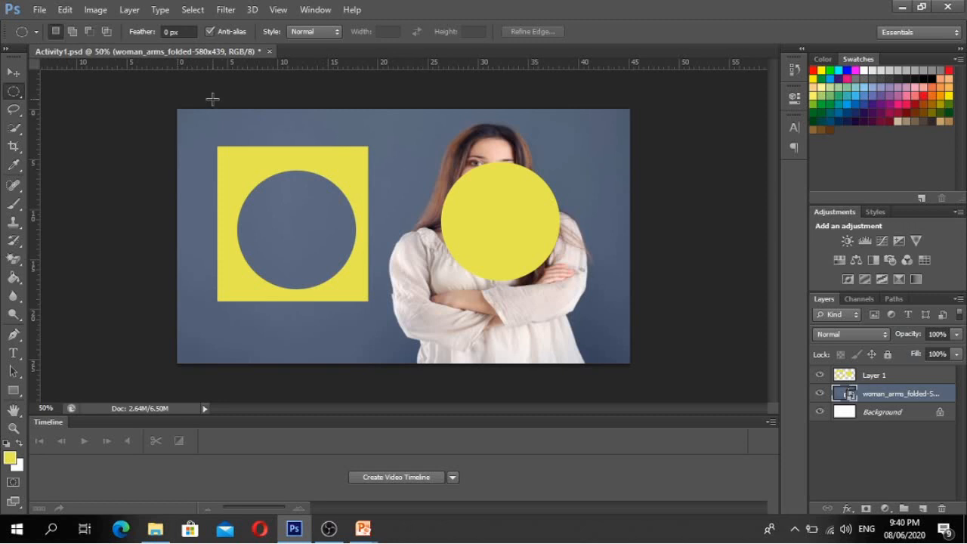
click(32, 10)
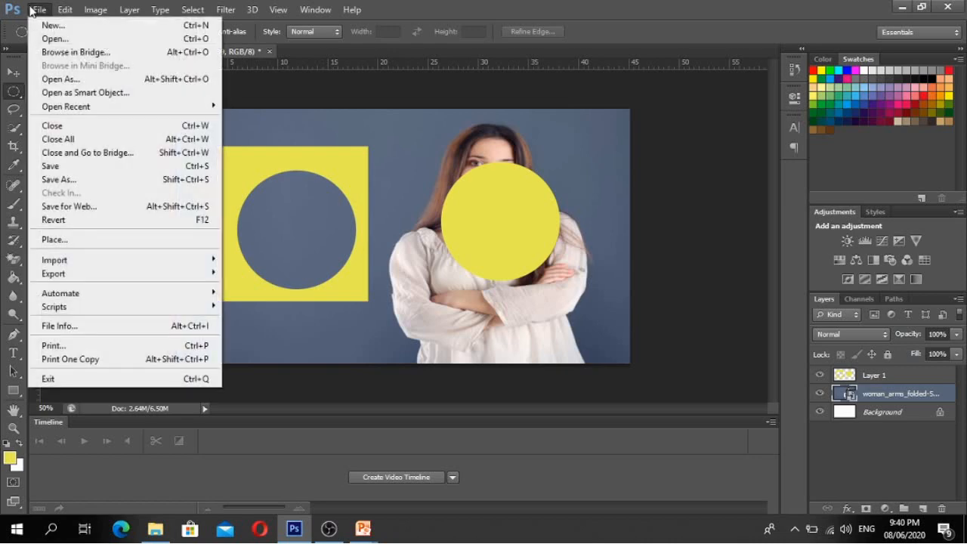
- Save the image as Activity1.png in PNG format, accepting the default PNG options
click(82, 179)
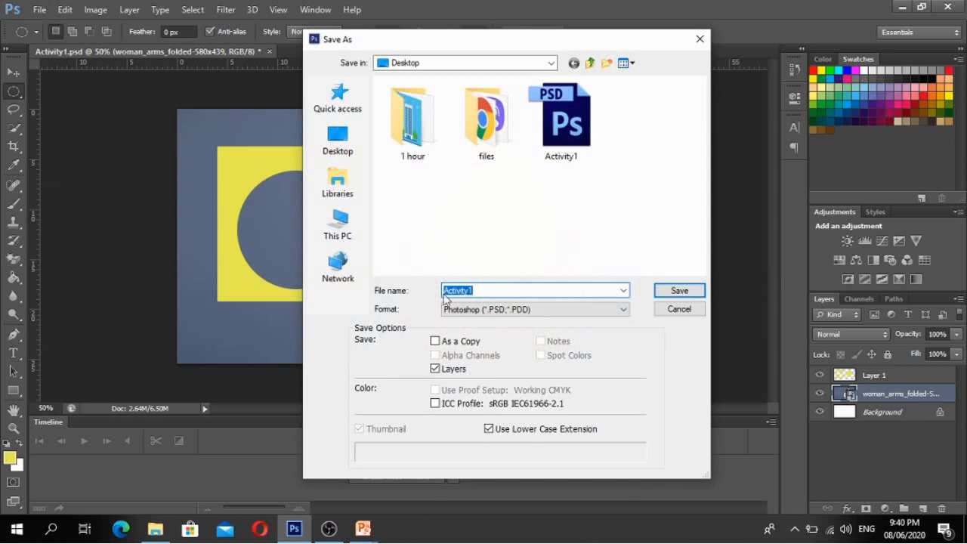
click(460, 310)
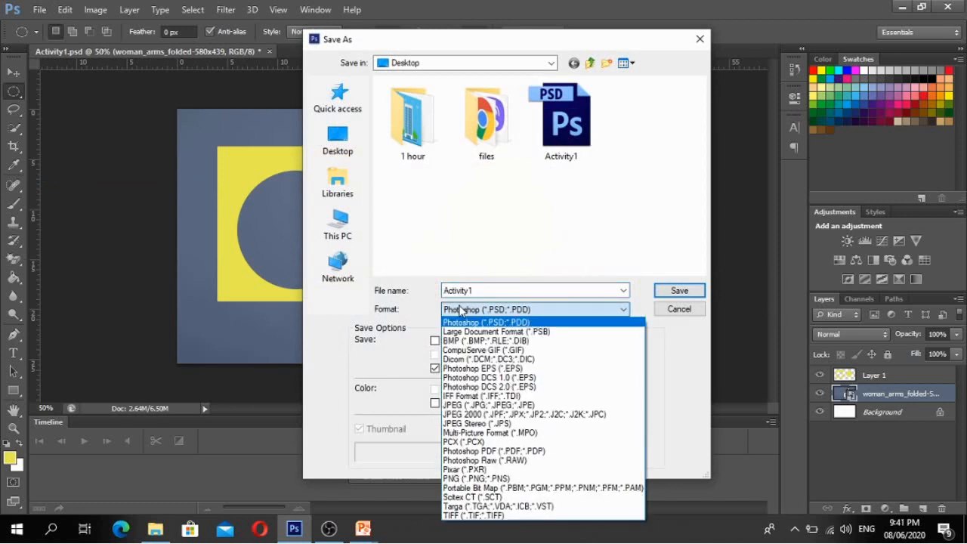
click(473, 479)
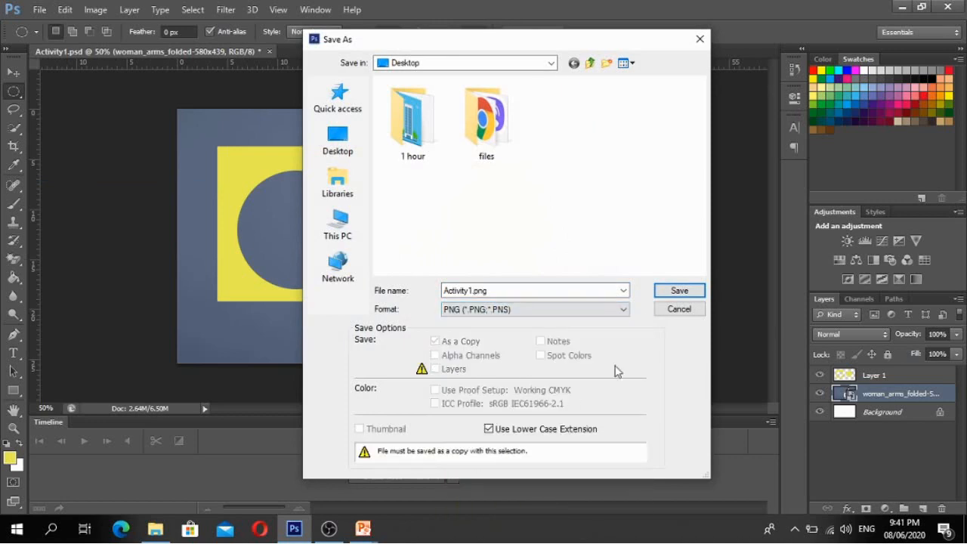
click(680, 292)
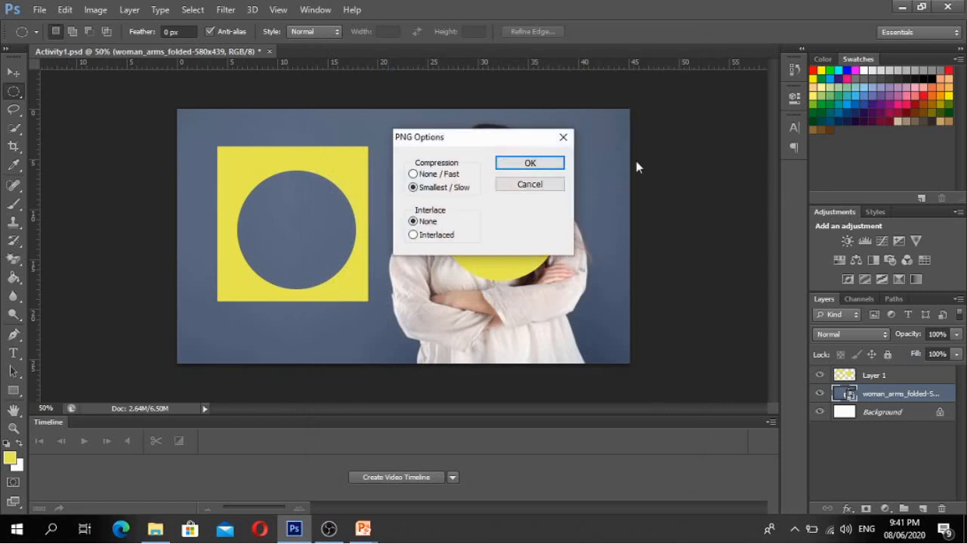
click(531, 165)
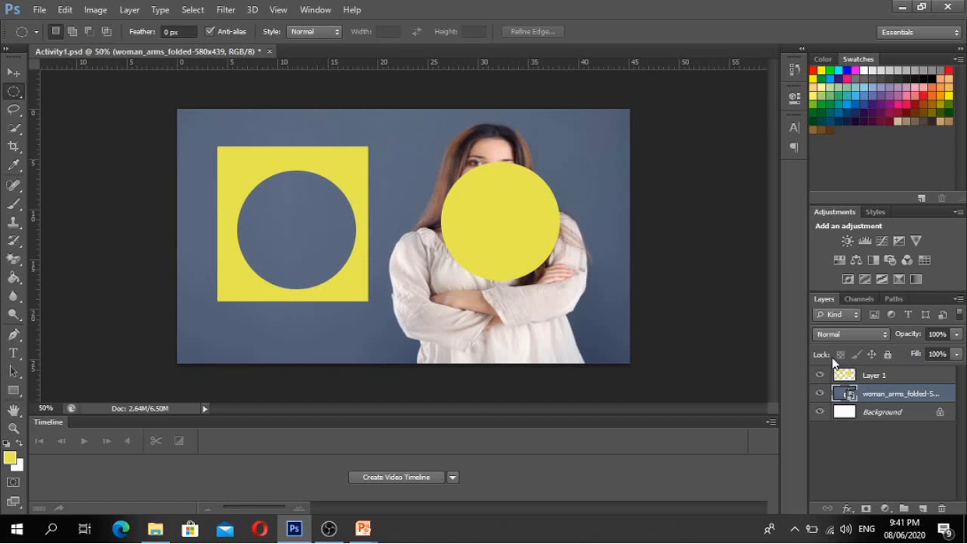
- Convert the locked Background into a normal layer, naming it Background
click(904, 417)
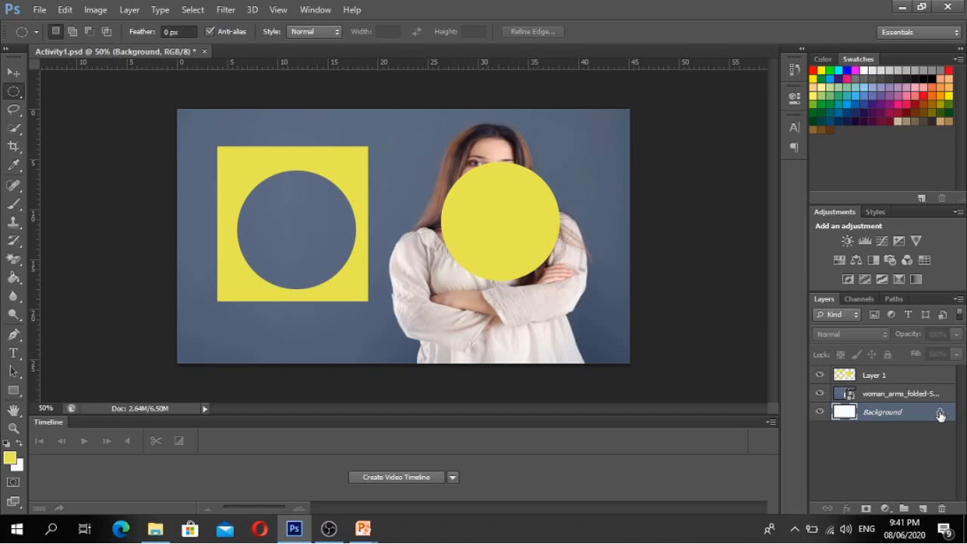
double_click(941, 415)
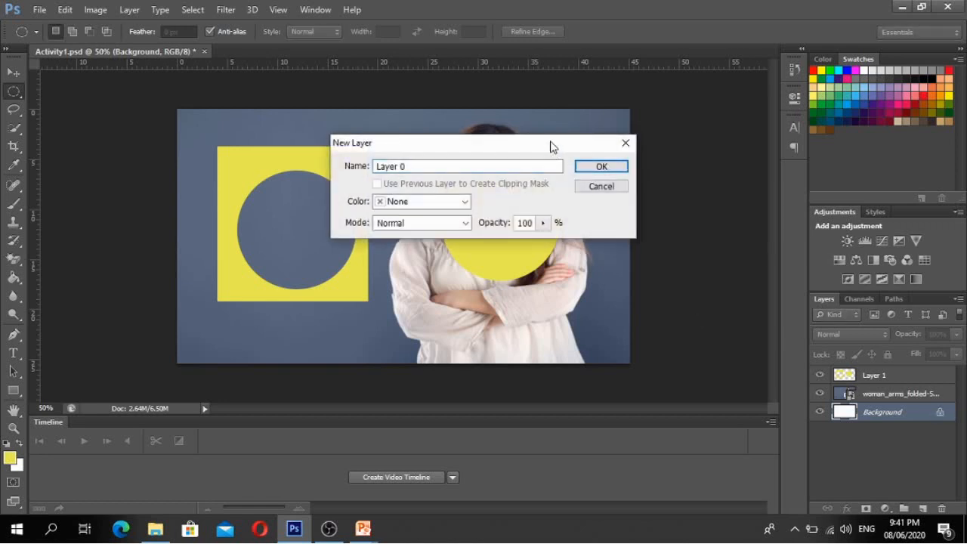
drag(551, 147, 483, 158)
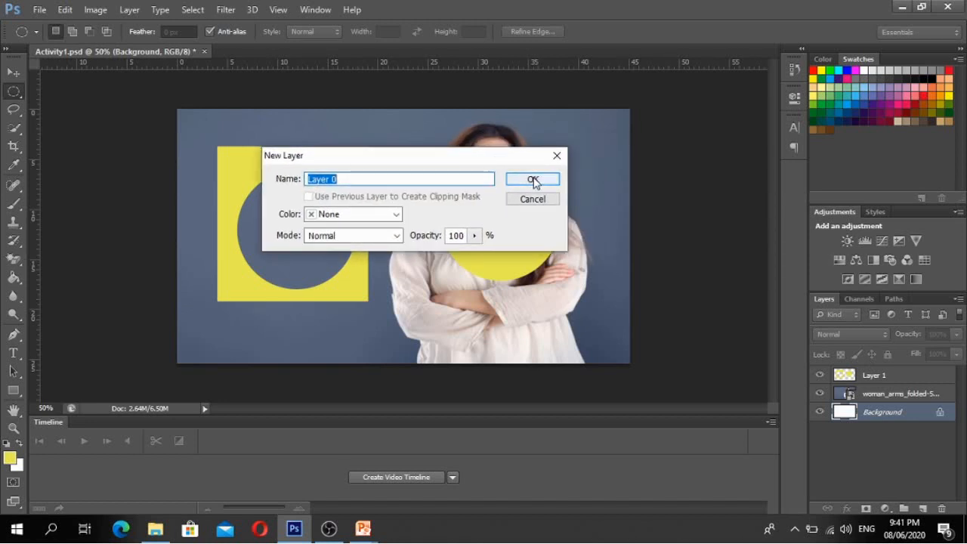
click(397, 176)
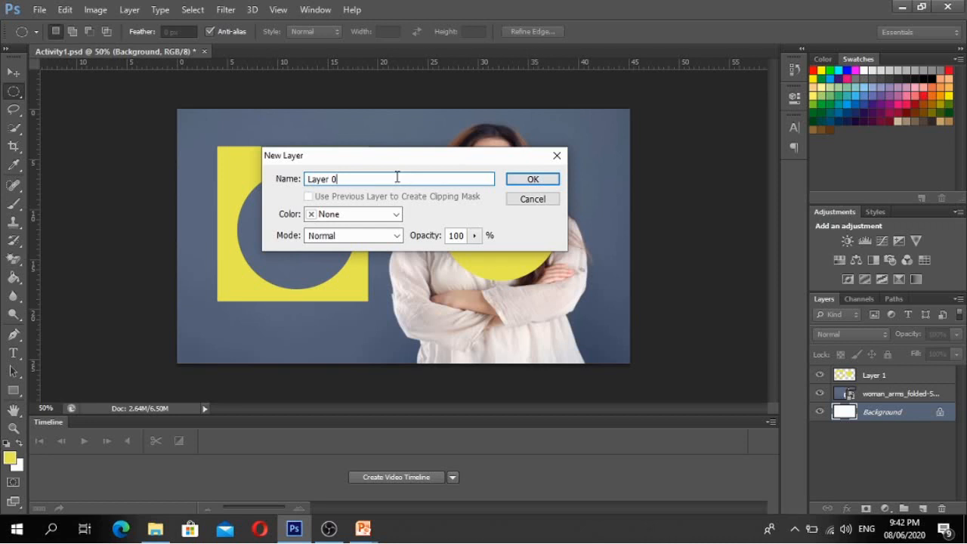
drag(397, 177, 231, 180)
text(Background)
click(532, 179)
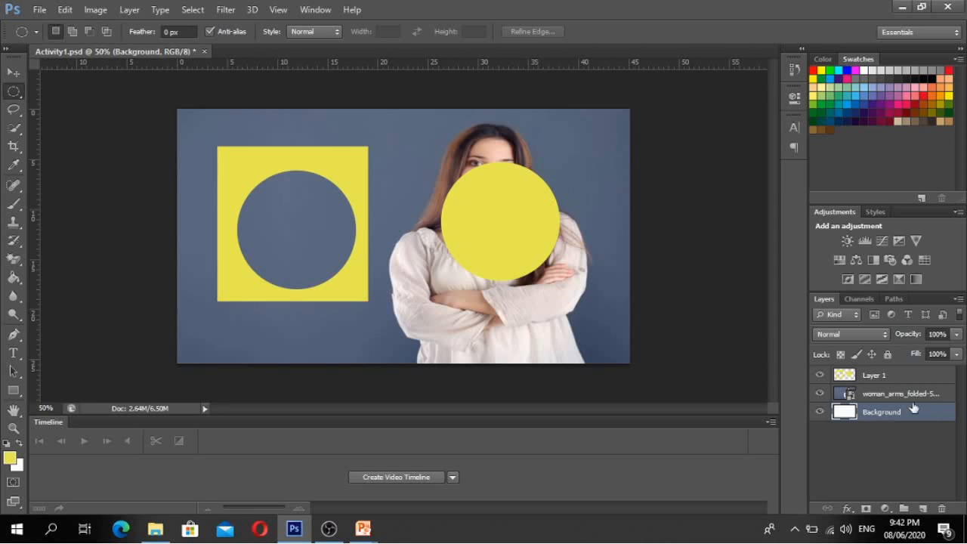
click(888, 399)
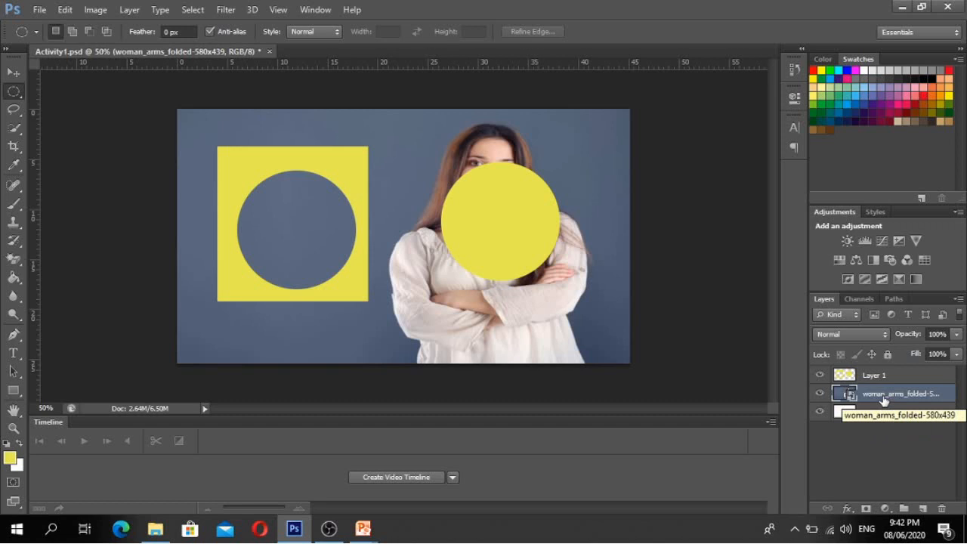
drag(884, 401, 884, 422)
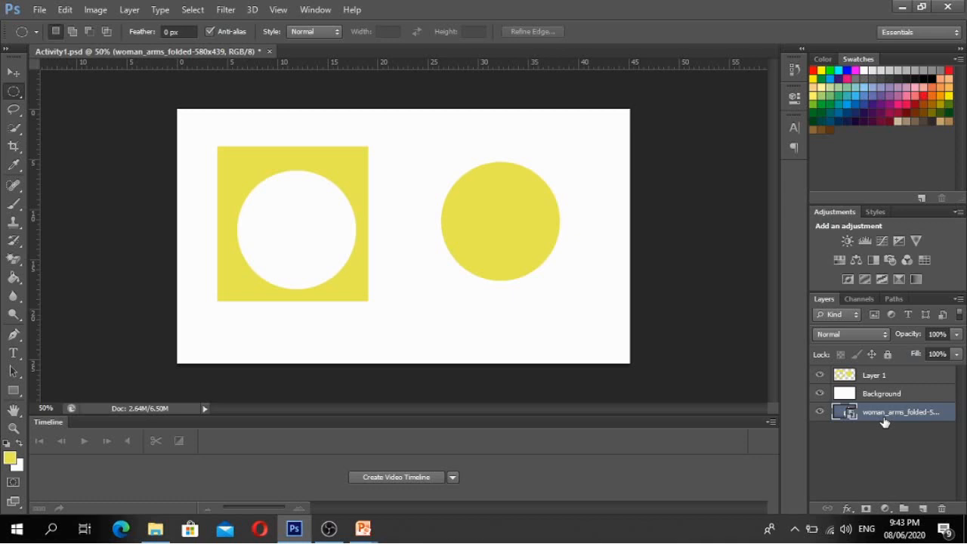
drag(885, 414, 887, 392)
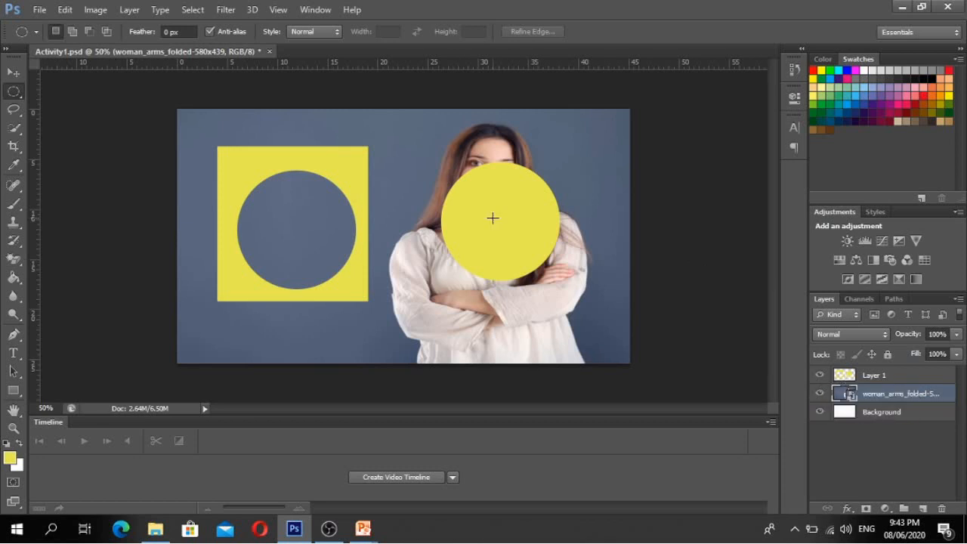
- Shift Layer 1's yellow shapes slightly right and down with the Move tool (V)
key(v)
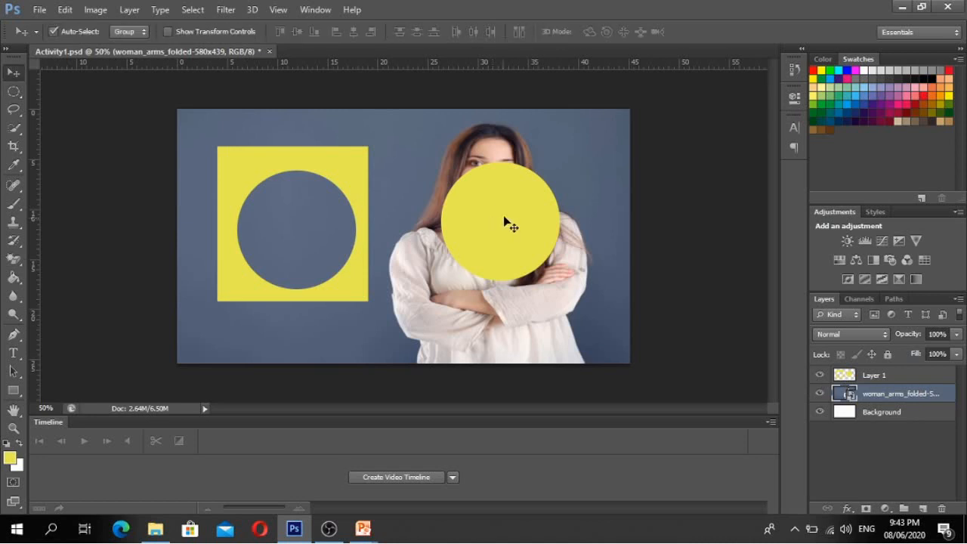
drag(483, 219, 507, 224)
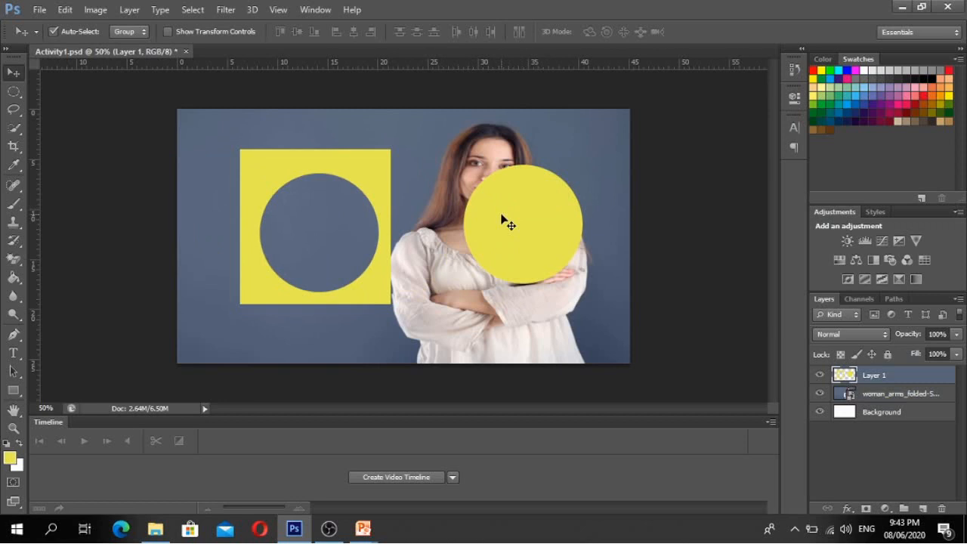
- Toggle Layer 1's visibility off, on and off again, leaving the yellow shapes hidden
click(820, 375)
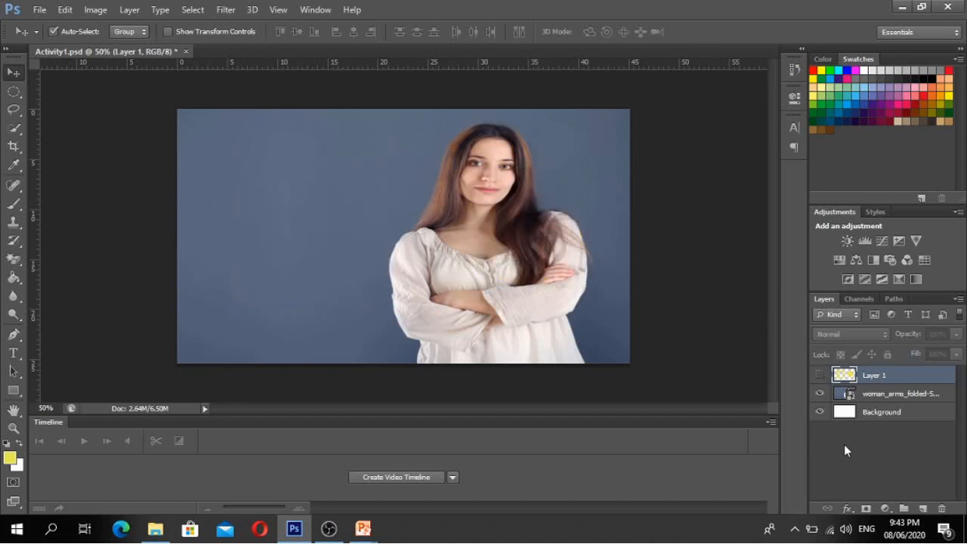
click(821, 374)
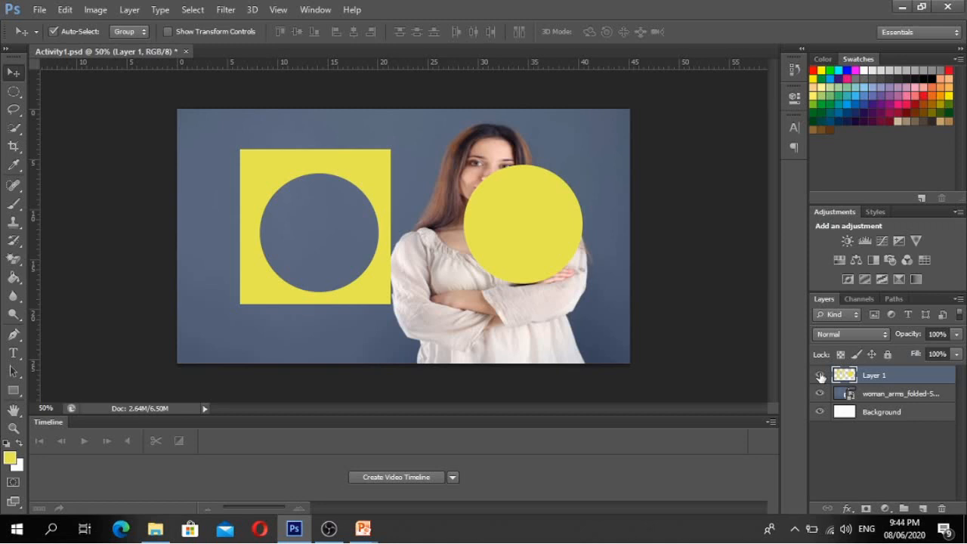
click(820, 374)
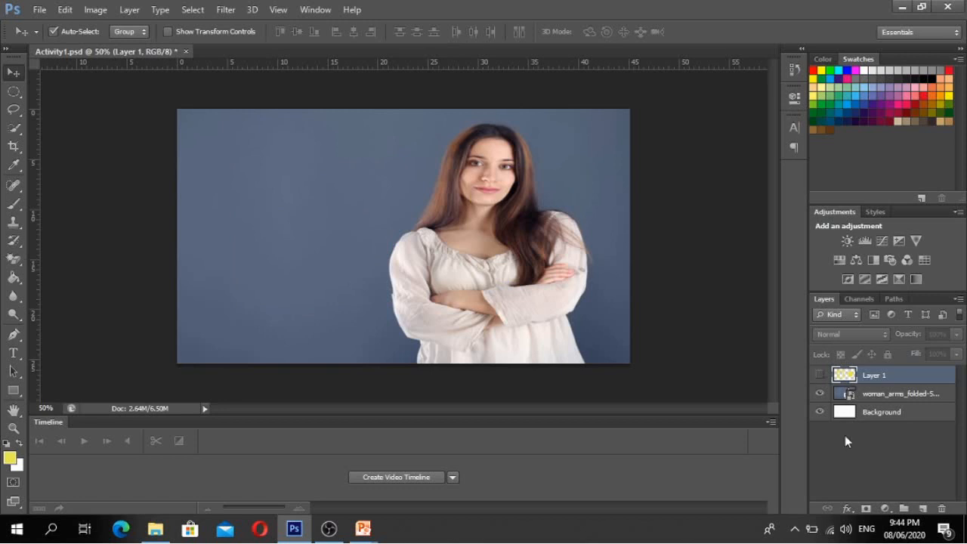
click(928, 403)
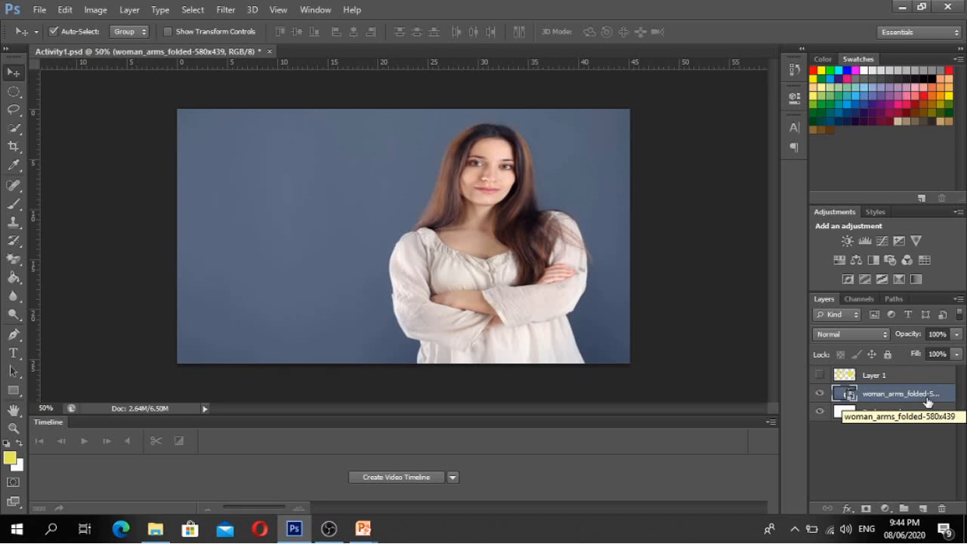
click(888, 355)
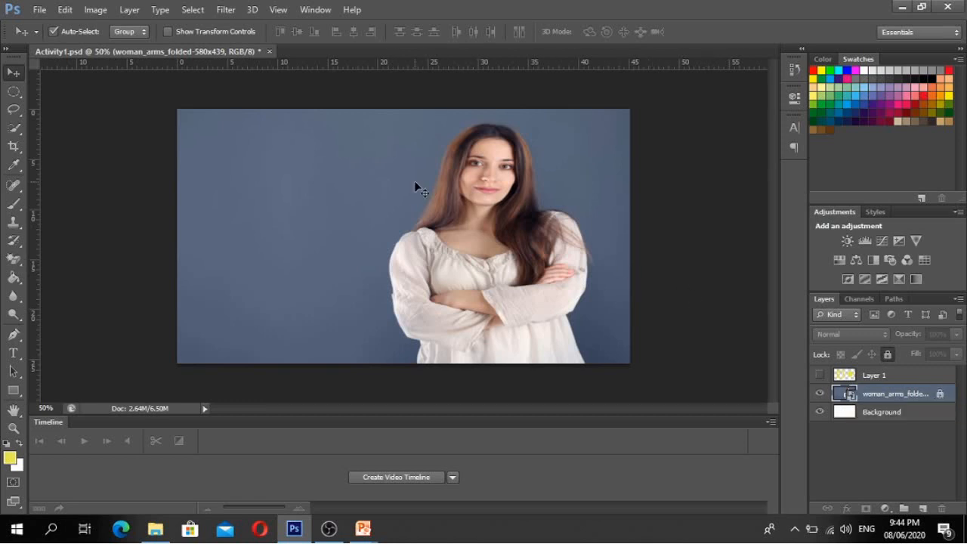
mouse_move(414, 181)
mouse_down()
mouse_move(463, 206)
mouse_move(472, 150)
mouse_move(458, 201)
mouse_move(399, 139)
mouse_move(452, 251)
mouse_move(468, 204)
mouse_move(401, 183)
mouse_up()
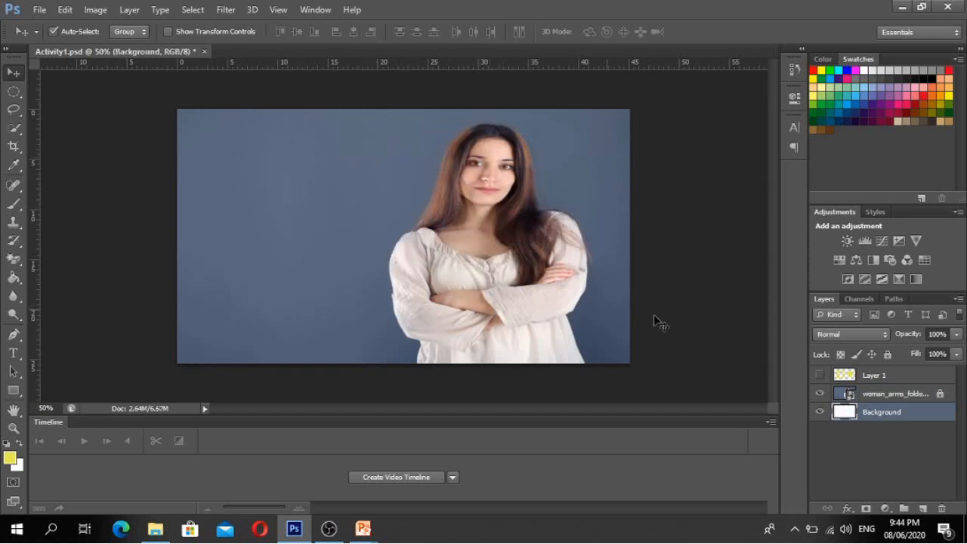
click(897, 391)
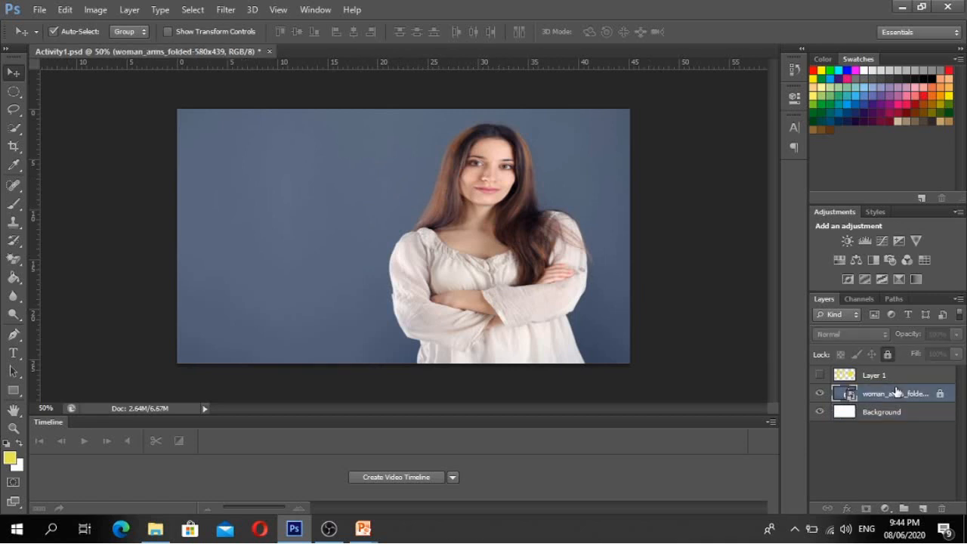
click(14, 91)
drag(260, 170, 408, 269)
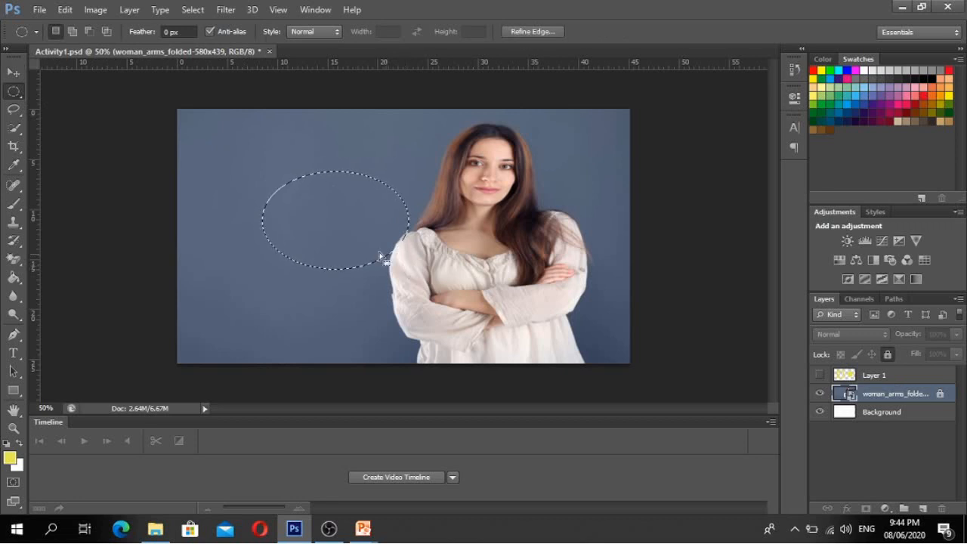
key(v)
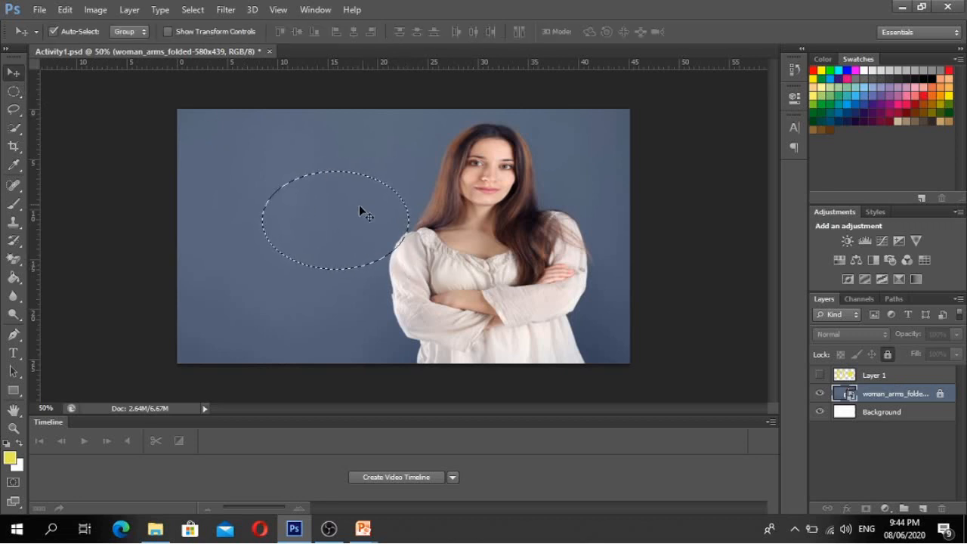
drag(359, 204, 416, 280)
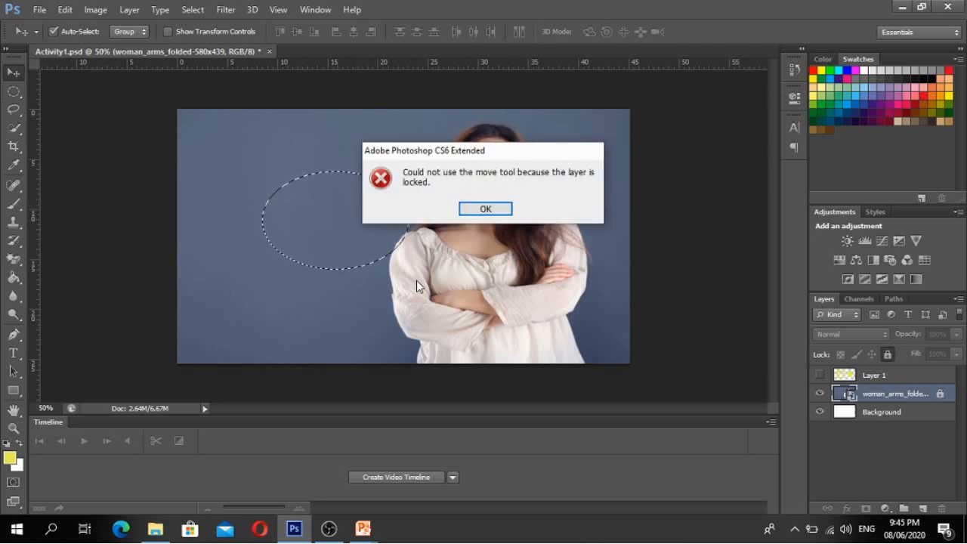
click(477, 213)
key(ctrl+d)
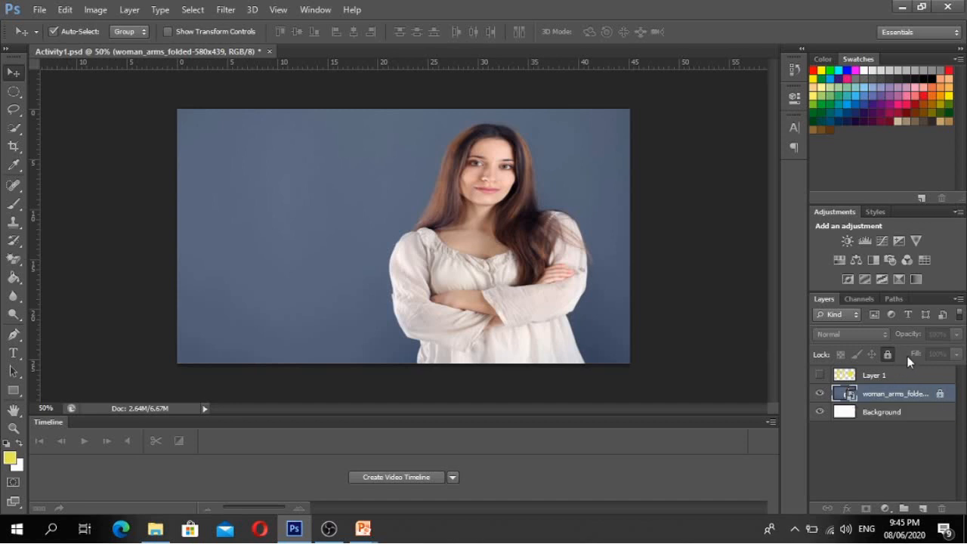
- Unlock the woman photo layer and lower its opacity before raising it back up
click(888, 354)
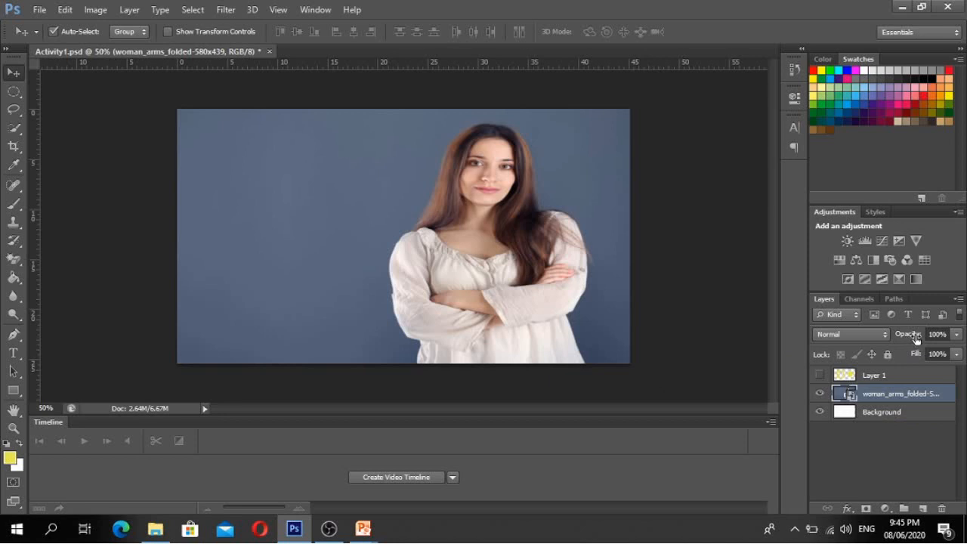
drag(913, 340, 897, 337)
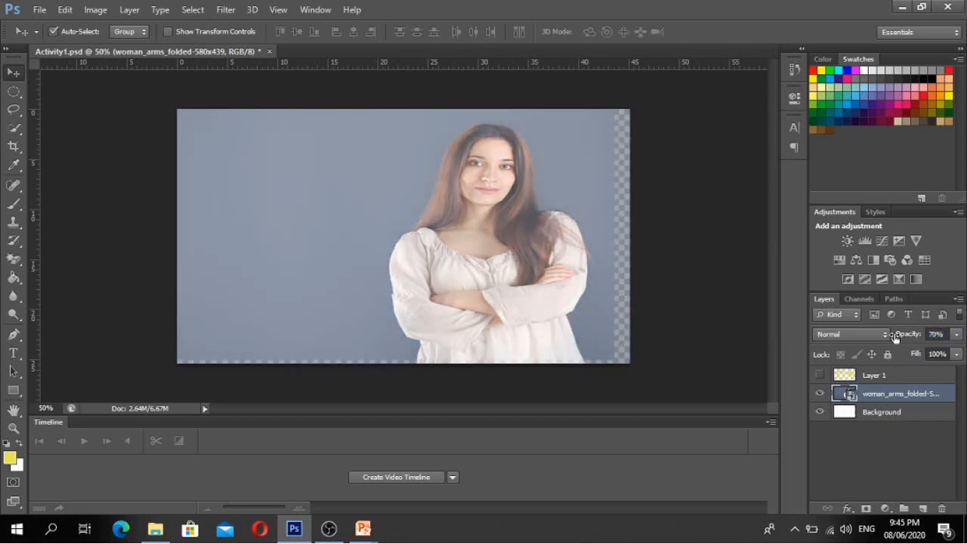
click(956, 337)
drag(915, 353, 937, 350)
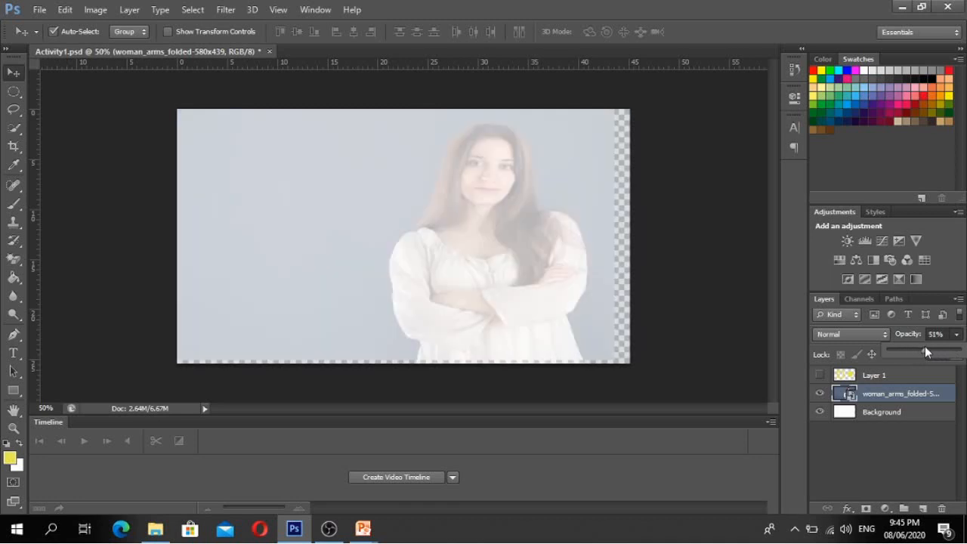
drag(926, 350, 963, 352)
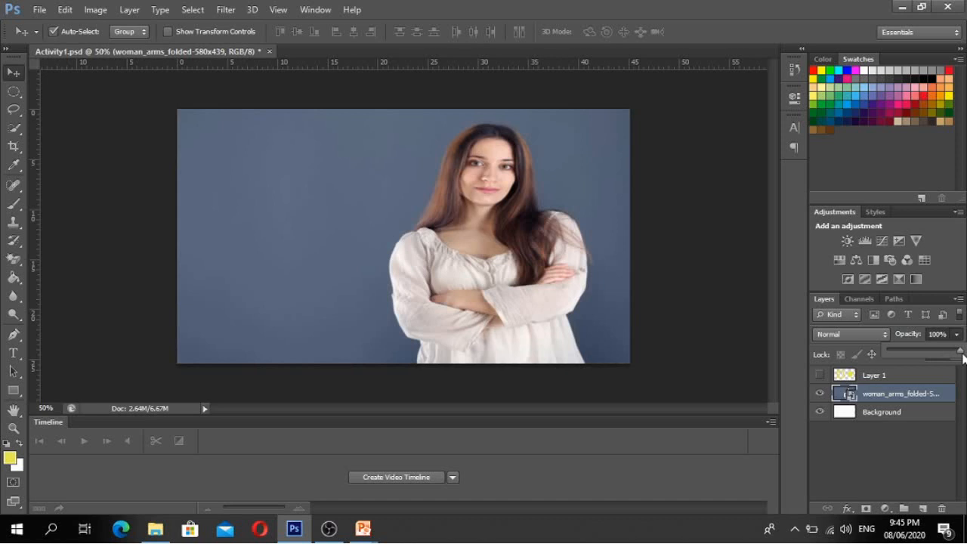
click(919, 461)
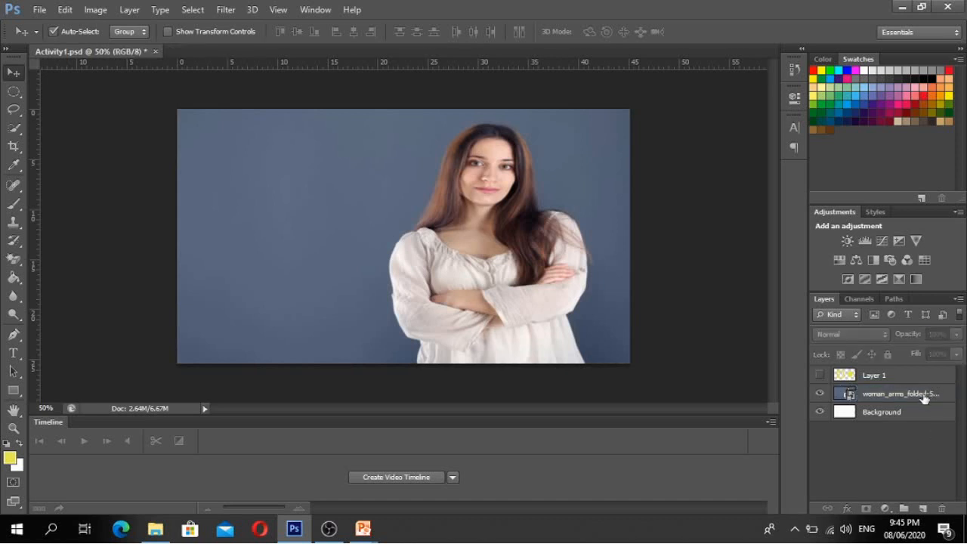
click(923, 396)
- Lower the photo layer's fill, then restore it to 100%
click(958, 353)
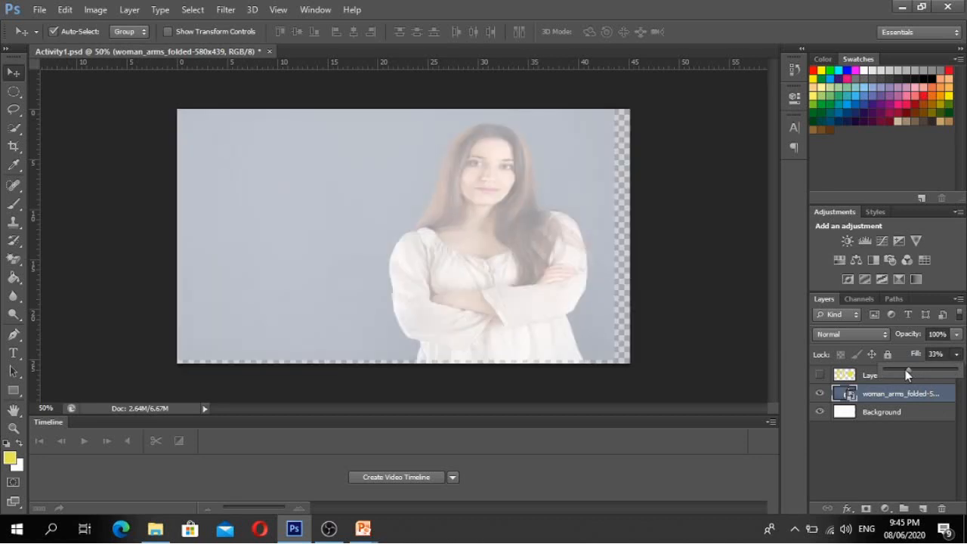
drag(905, 369, 930, 369)
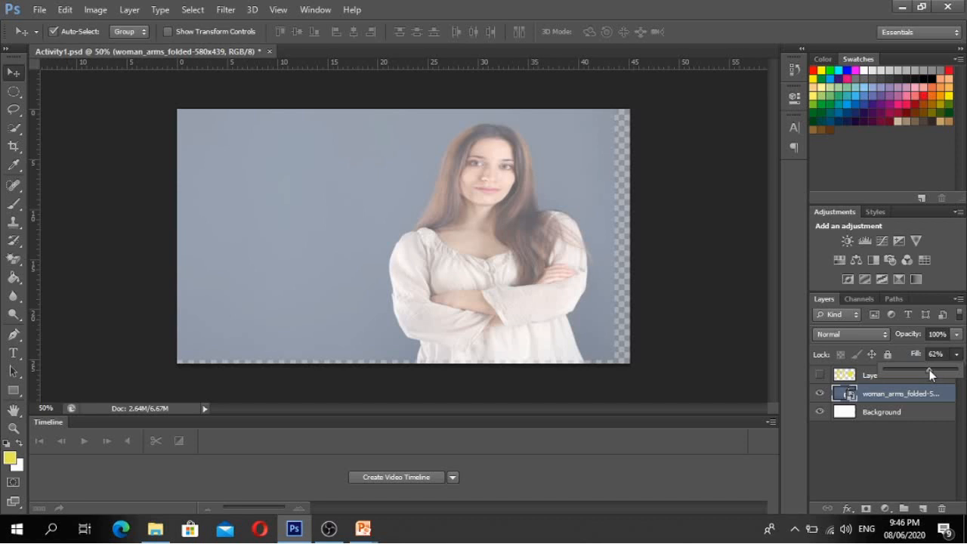
drag(929, 370, 957, 370)
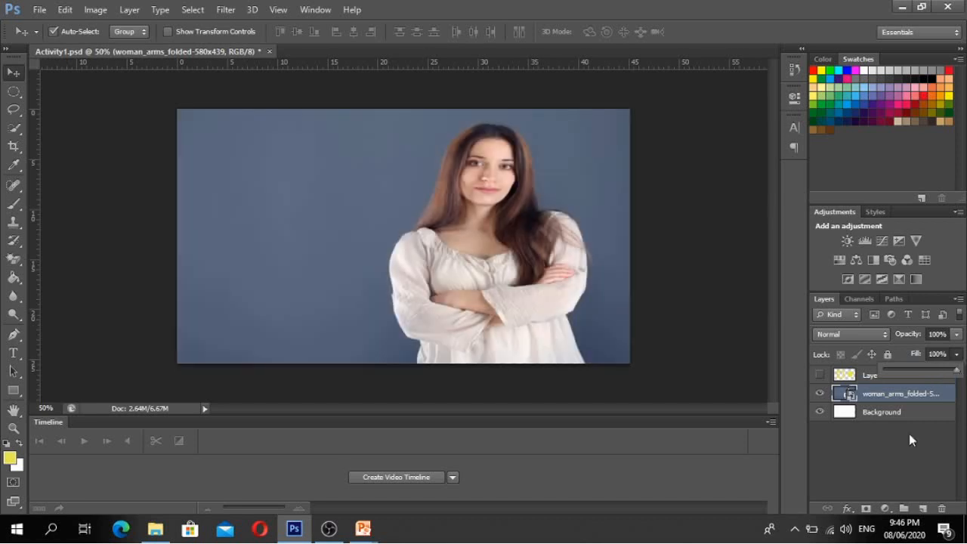
click(894, 450)
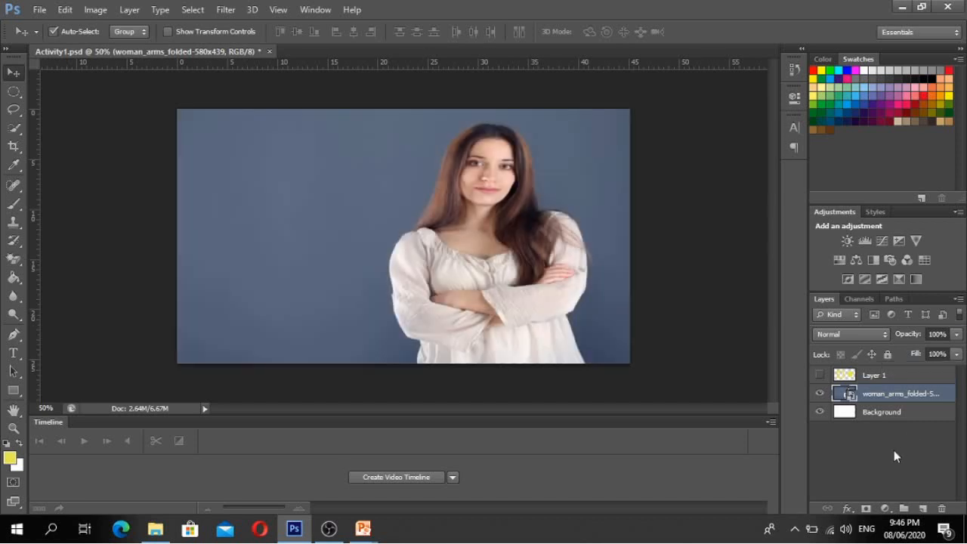
click(529, 217)
- Show the PowerPoint slideshow, advance one slide to LASSO TOOL, and return to Photoshop's Activity1
click(363, 529)
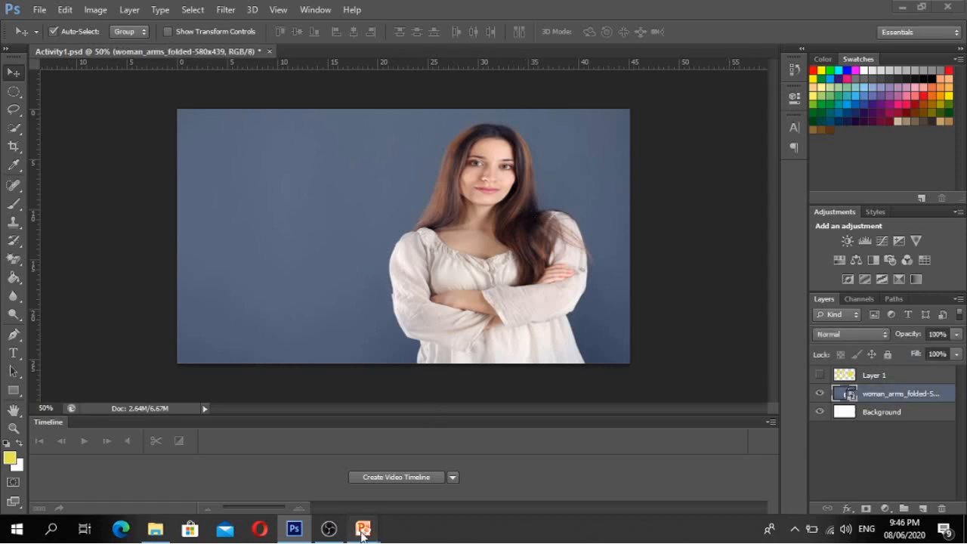
click(439, 476)
key(Right)
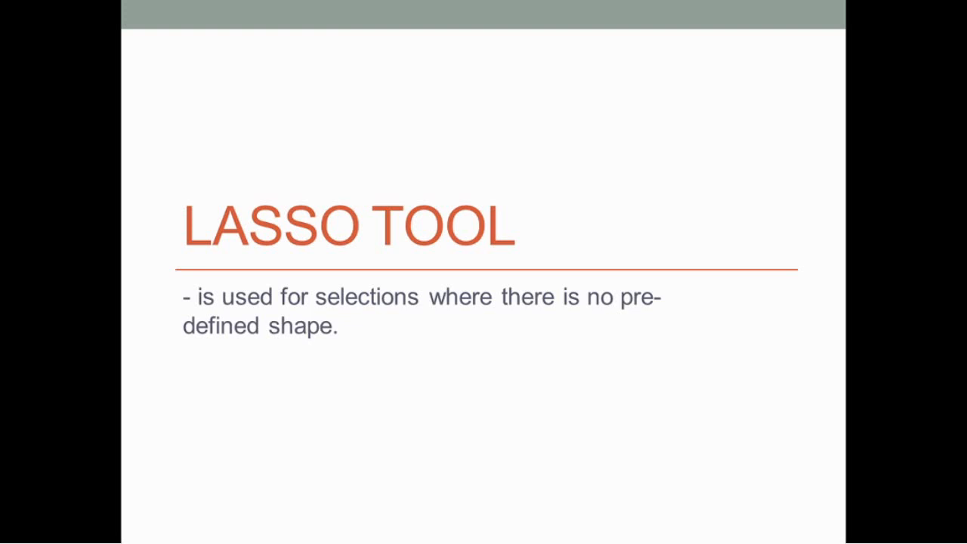
key(alt+Tab)
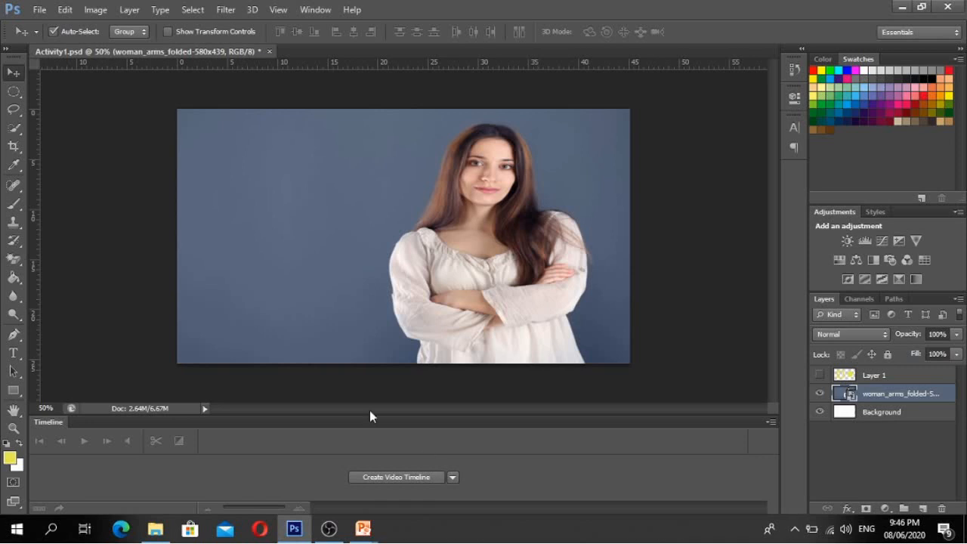
- Choose the standard freehand Lasso Tool from the toolbar's lasso flyout
click(14, 110)
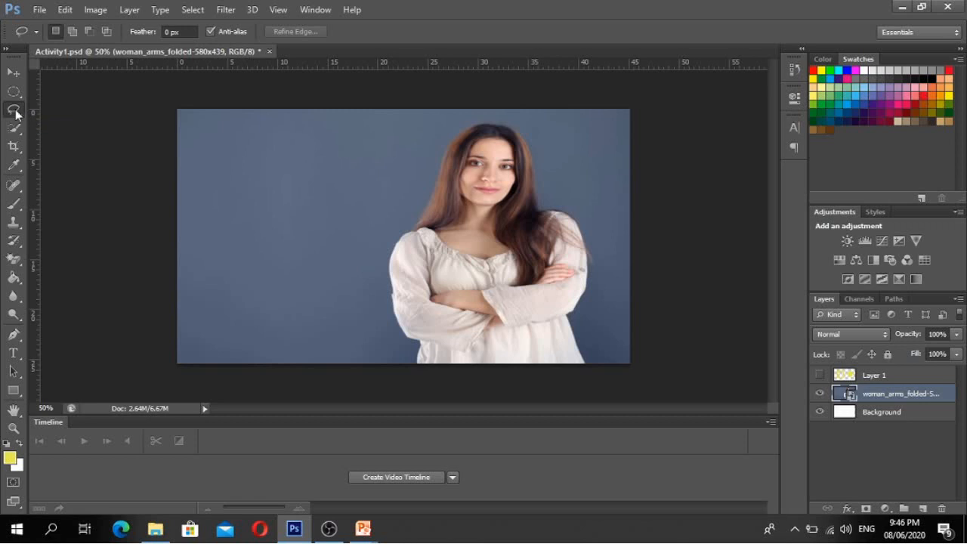
right_click(15, 111)
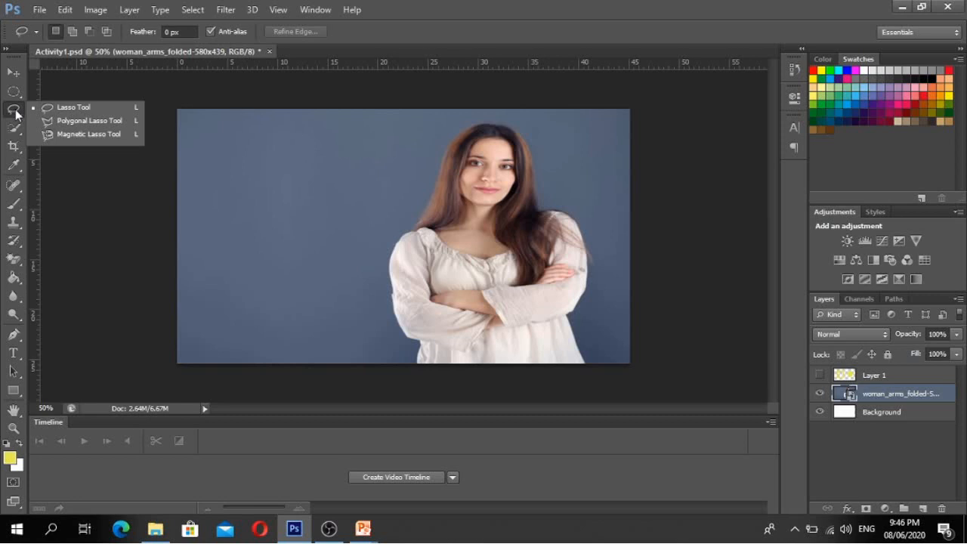
click(77, 108)
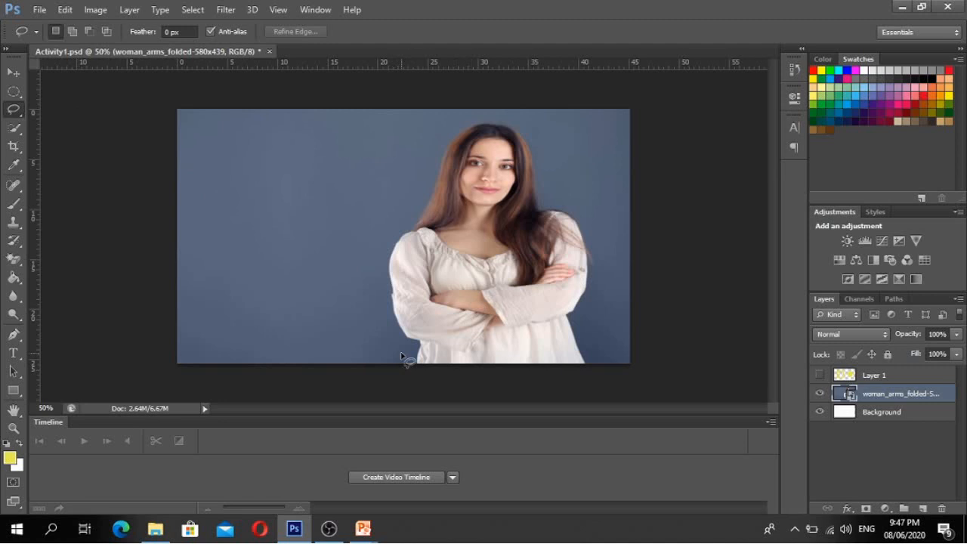
- Draw several freehand lasso selections over the blue background left of the woman and above her head
mouse_move(406, 352)
mouse_down()
mouse_move(346, 165)
mouse_move(285, 129)
mouse_move(256, 217)
mouse_move(307, 293)
mouse_move(406, 356)
mouse_up()
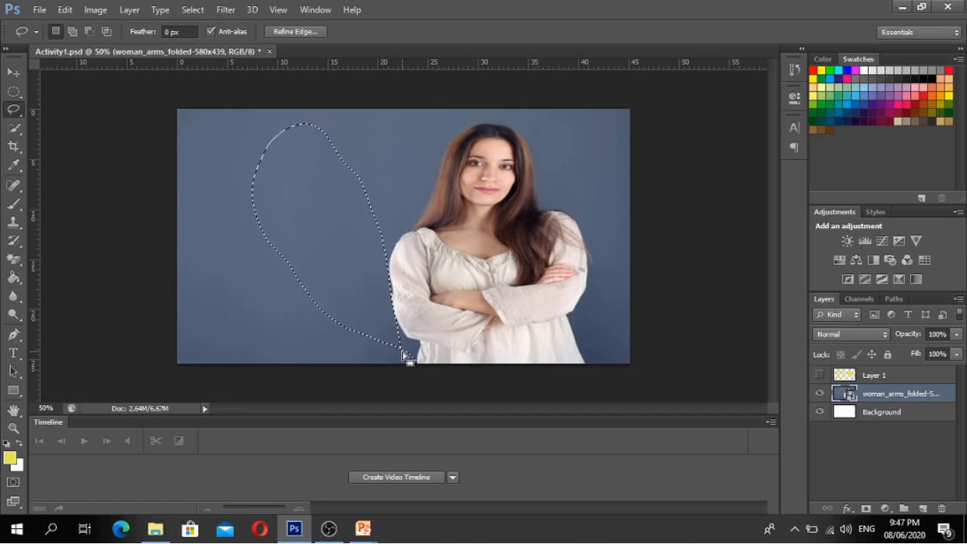
mouse_move(220, 237)
mouse_down()
mouse_move(249, 341)
mouse_move(210, 229)
mouse_move(219, 237)
mouse_up()
mouse_move(290, 180)
mouse_down()
mouse_move(380, 215)
mouse_move(346, 288)
mouse_move(259, 240)
mouse_move(260, 210)
mouse_move(304, 179)
mouse_up()
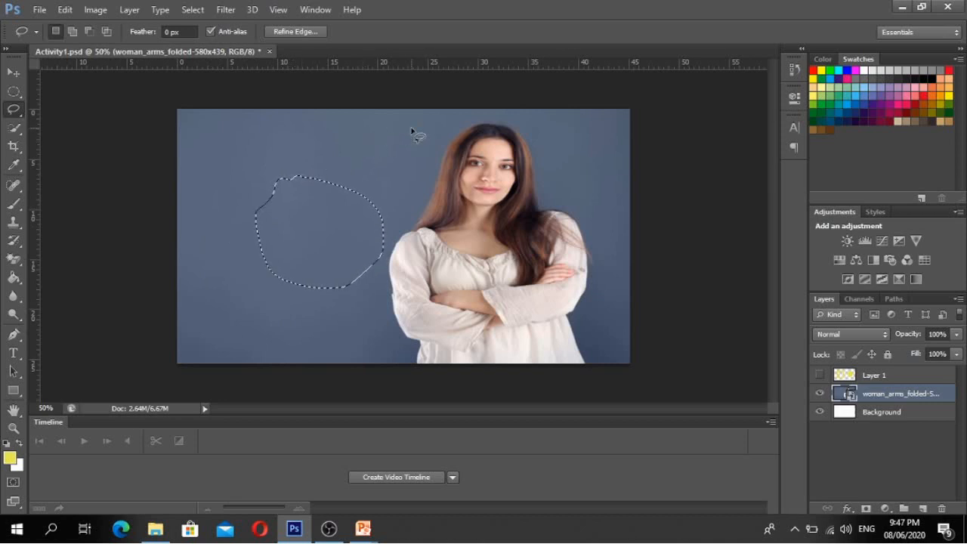
drag(412, 130, 384, 212)
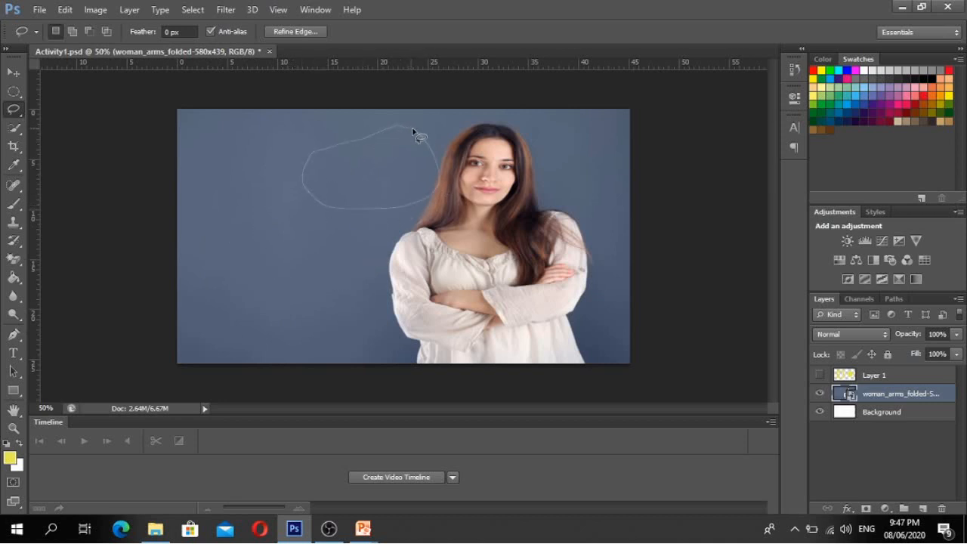
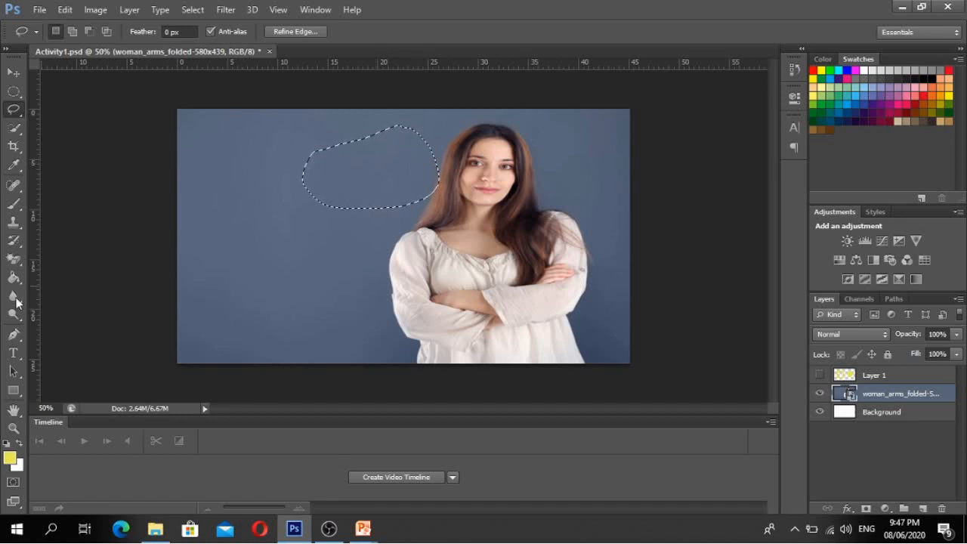
- Pick the Paint Bucket tool and deselect the lasso selection on the background
click(14, 278)
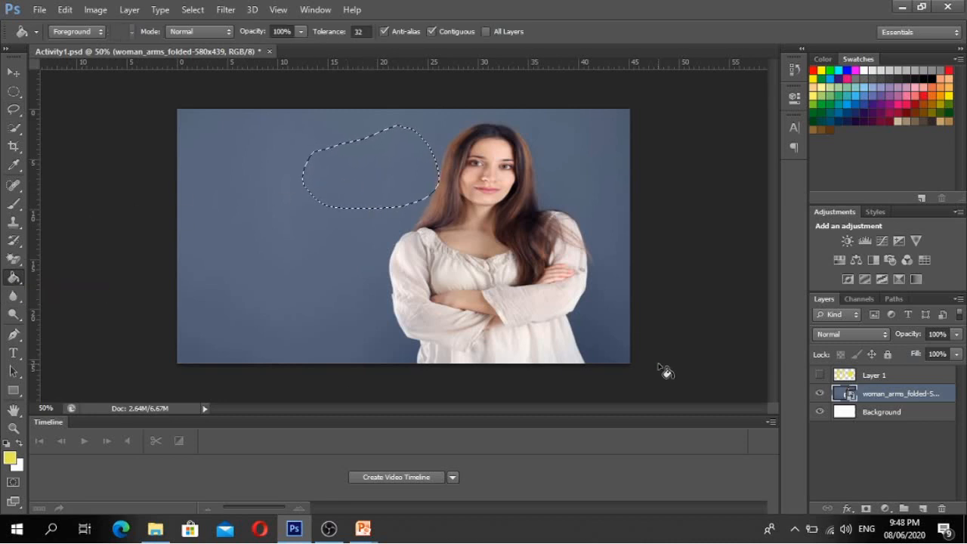
key(ctrl+d)
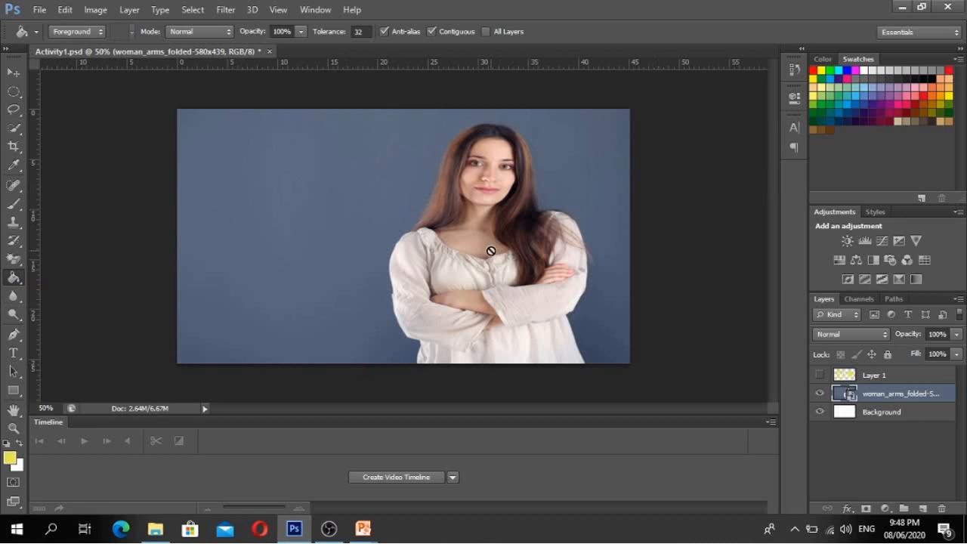
- Rasterize the woman_arms_folded smart object layer into an ordinary pixel layer
right_click(871, 399)
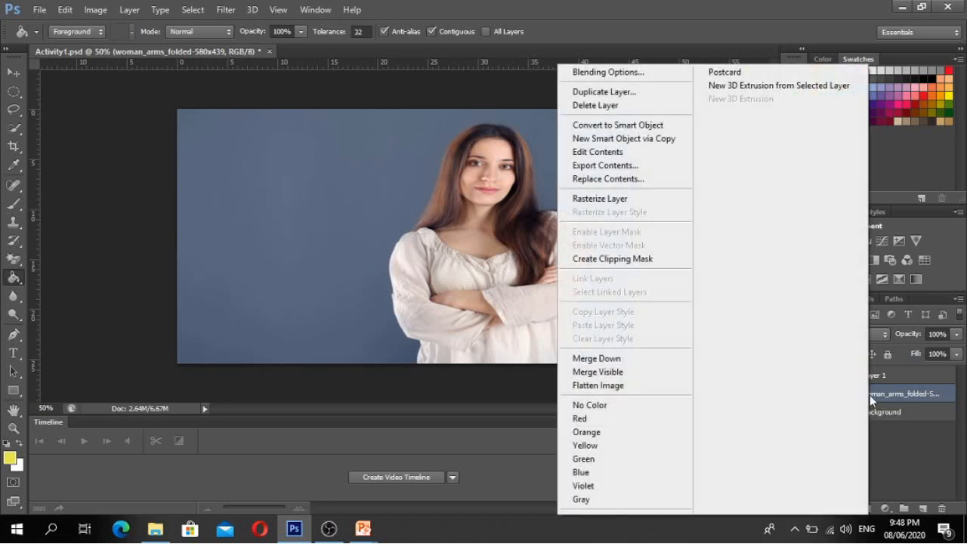
click(644, 199)
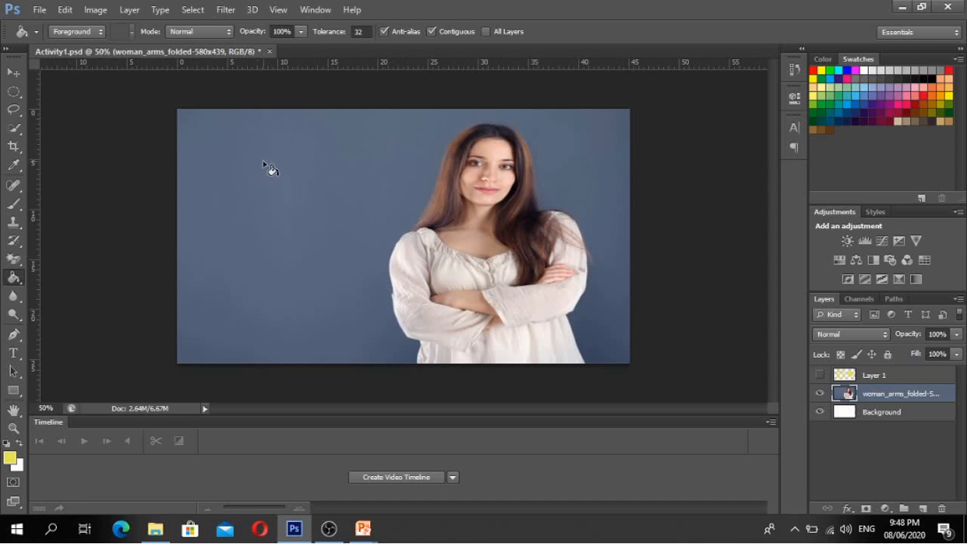
click(14, 111)
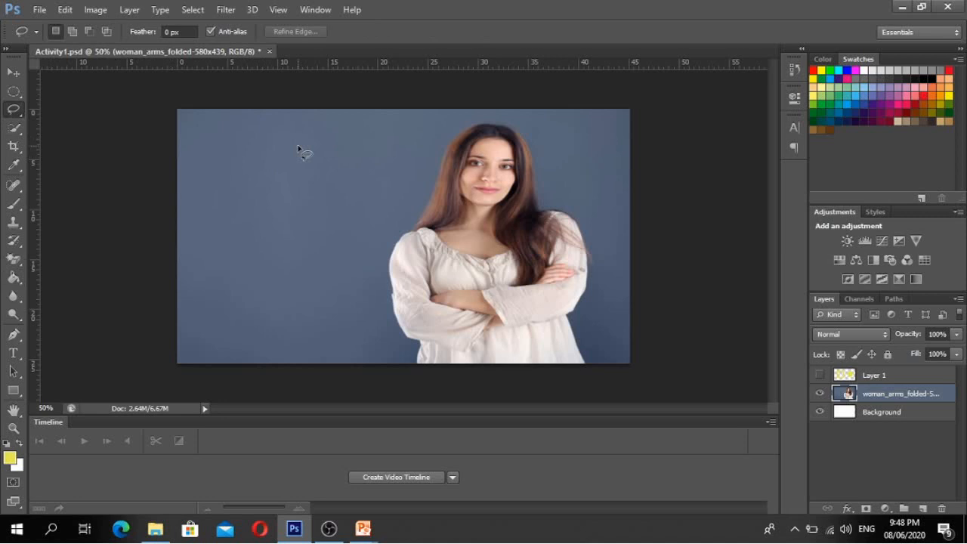
mouse_move(283, 143)
mouse_down()
mouse_move(355, 199)
mouse_move(360, 229)
mouse_move(327, 264)
mouse_move(294, 264)
mouse_move(264, 237)
mouse_move(255, 181)
mouse_move(281, 120)
mouse_move(289, 149)
mouse_up()
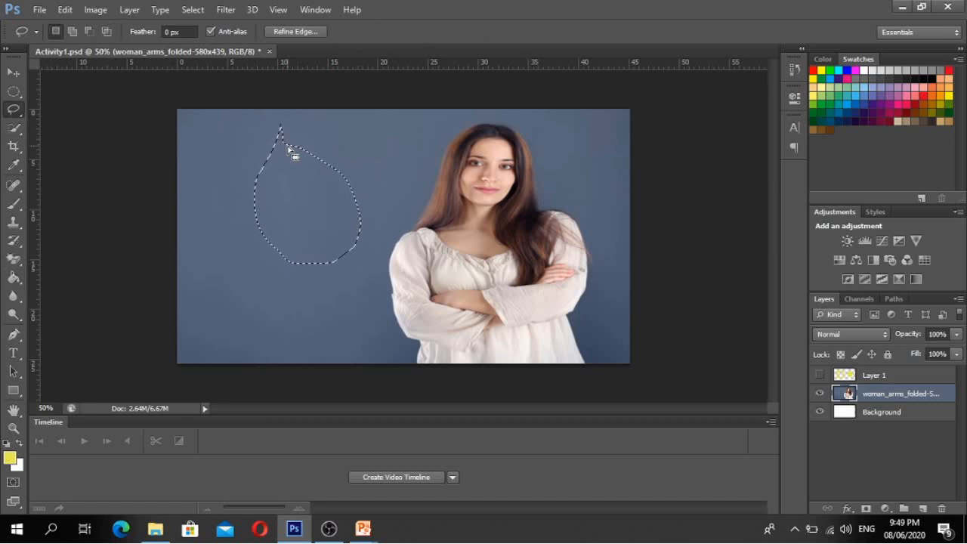
click(15, 76)
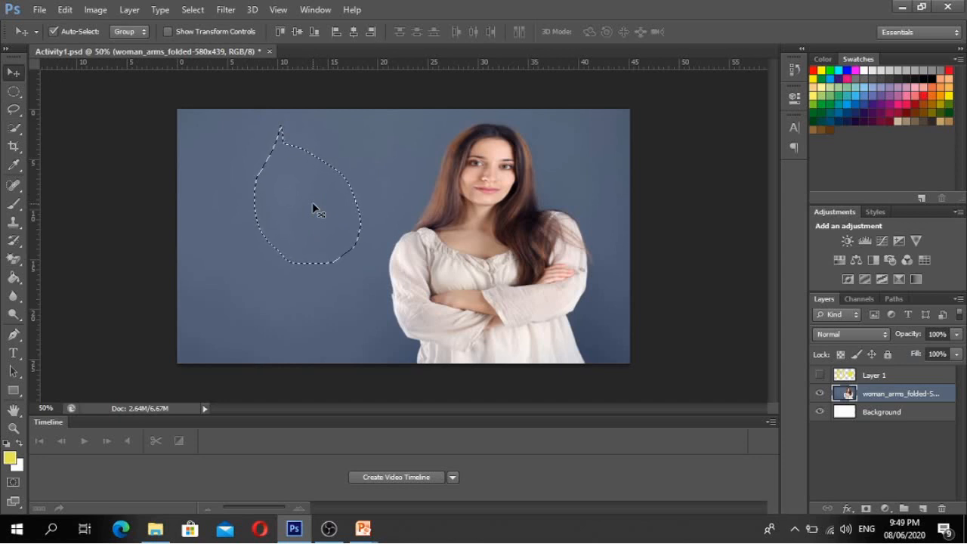
drag(313, 208, 365, 254)
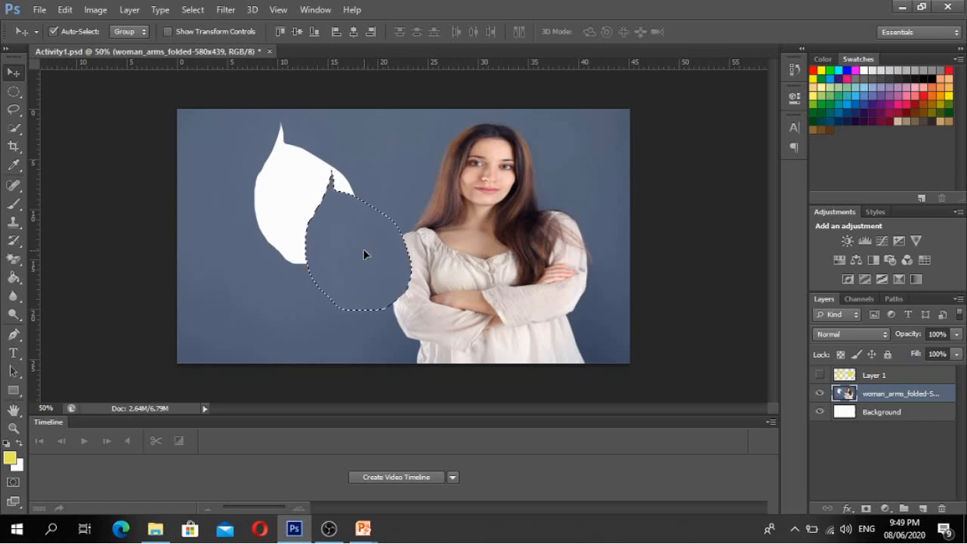
key(ctrl+d)
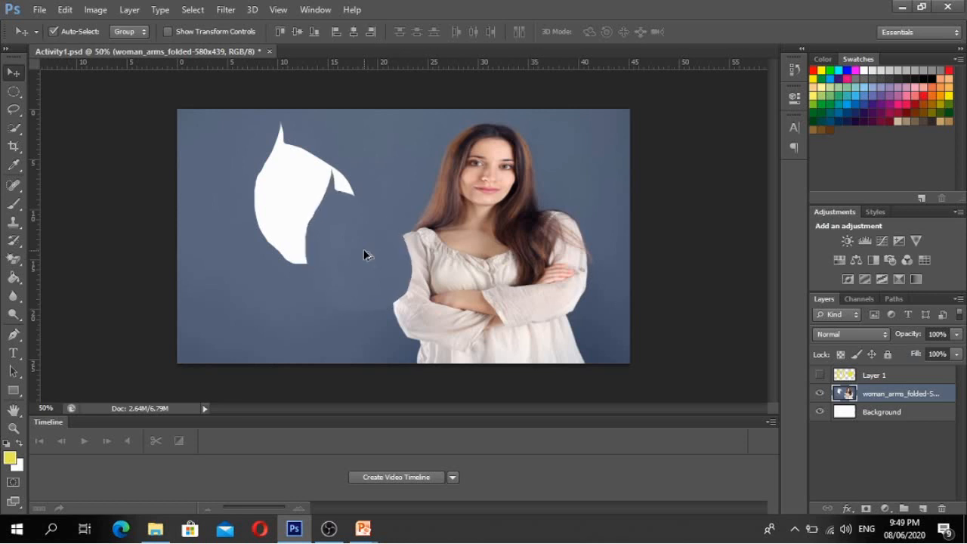
key(ctrl+alt+z)
key(ctrl+alt+z)
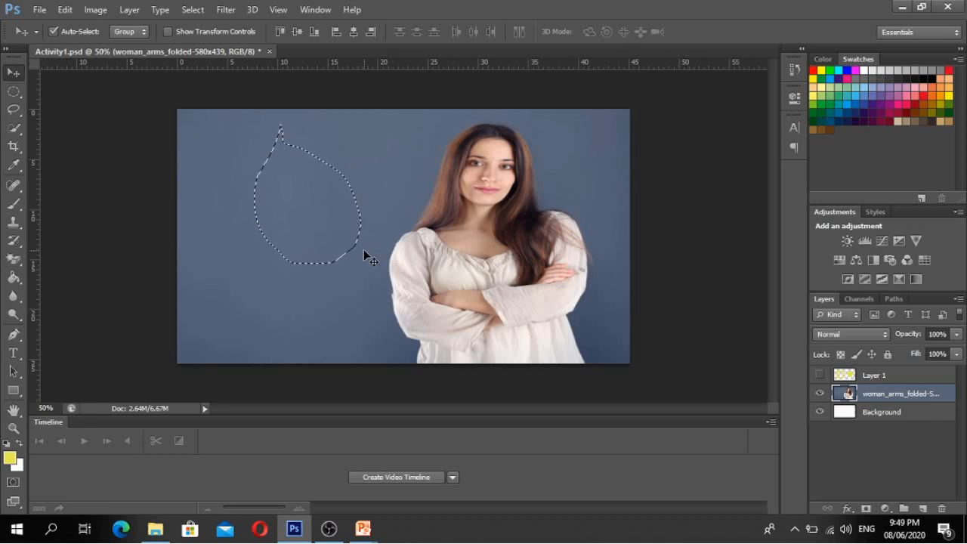
key(ctrl+d)
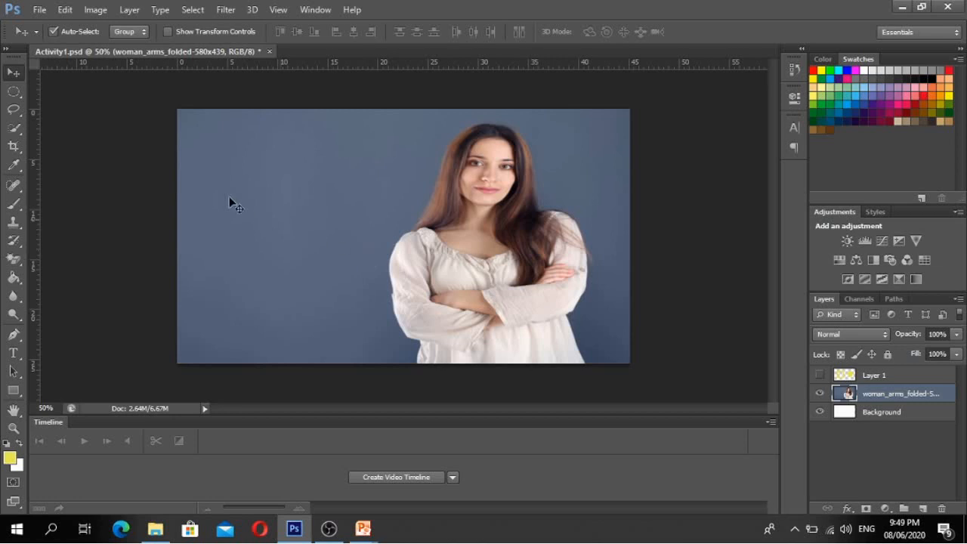
click(13, 110)
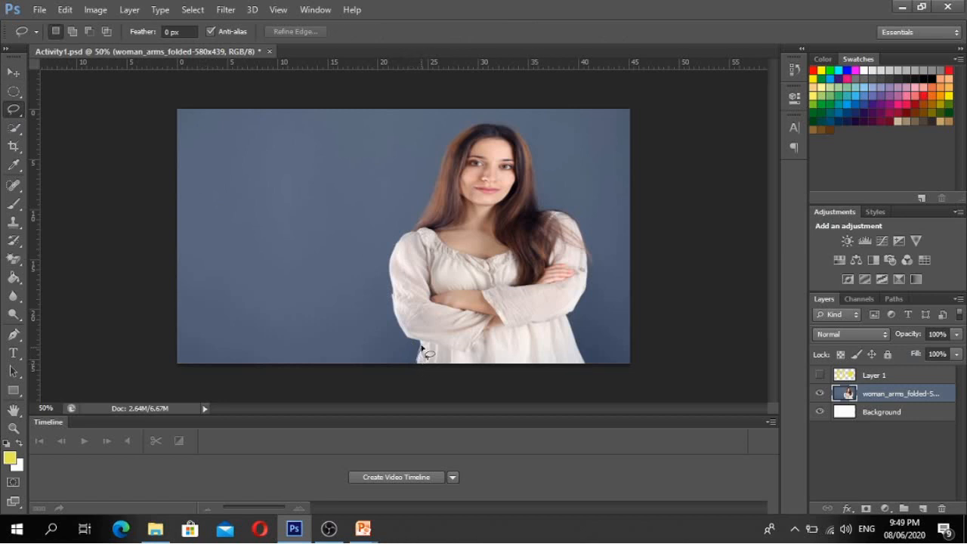
mouse_move(412, 343)
mouse_down()
mouse_move(395, 232)
mouse_move(430, 183)
mouse_move(431, 130)
mouse_up()
mouse_move(471, 101)
mouse_down()
mouse_move(491, 128)
mouse_move(541, 137)
mouse_move(545, 169)
mouse_move(595, 221)
mouse_move(578, 242)
mouse_move(585, 363)
mouse_move(559, 367)
mouse_move(542, 390)
mouse_move(515, 390)
mouse_move(418, 364)
mouse_up()
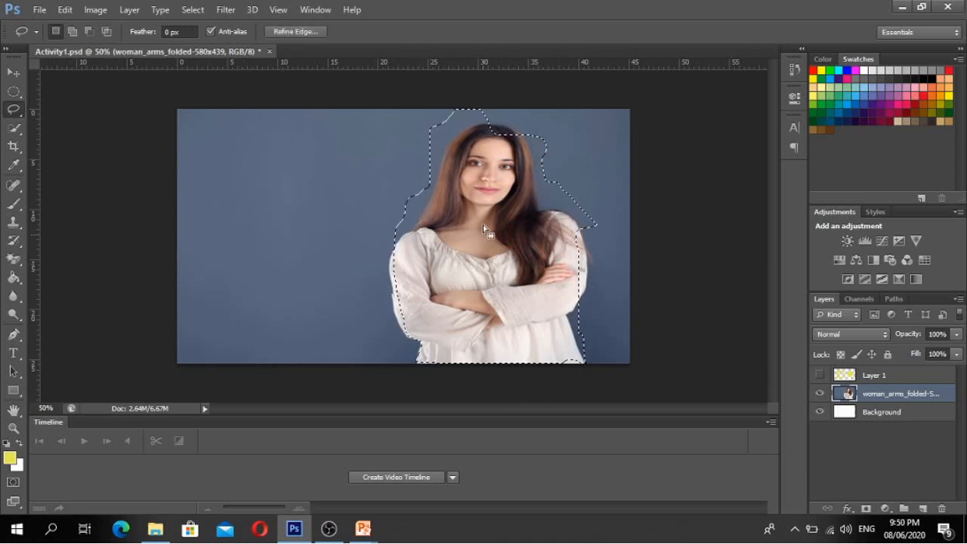
click(14, 73)
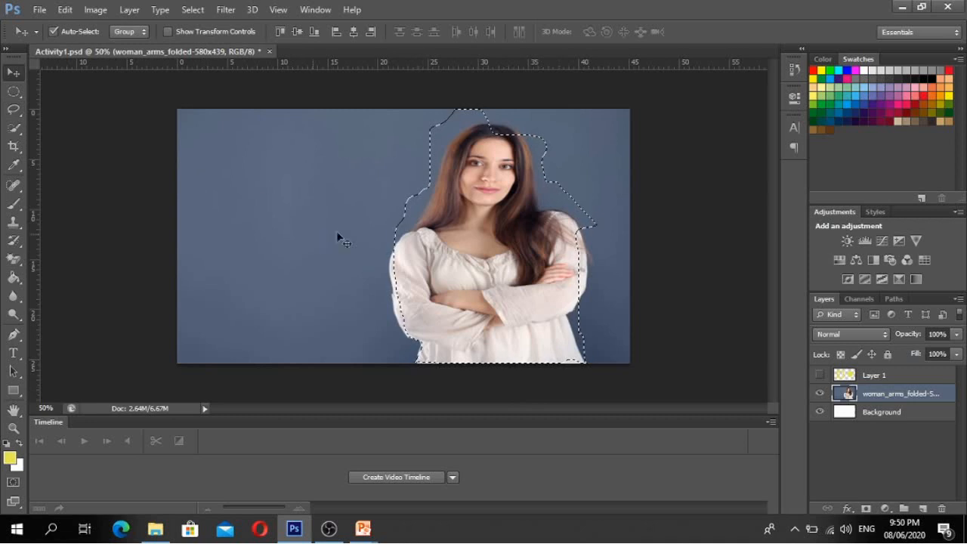
drag(479, 197, 699, 188)
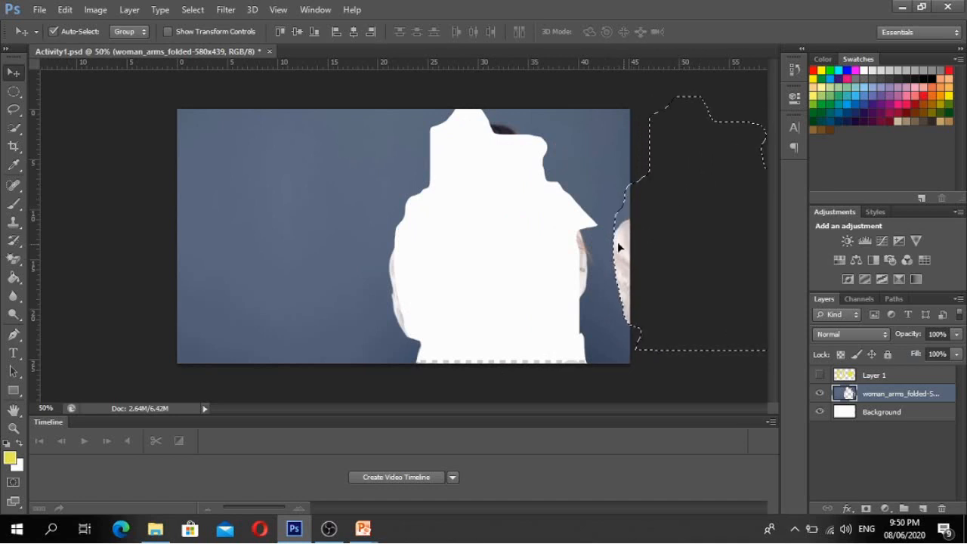
drag(617, 242, 211, 235)
drag(287, 254, 266, 254)
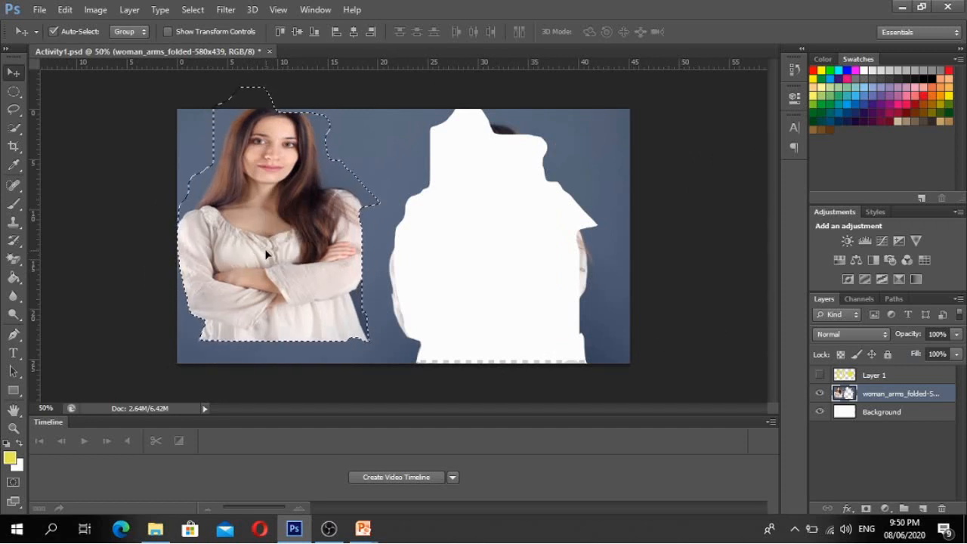
drag(321, 262, 323, 285)
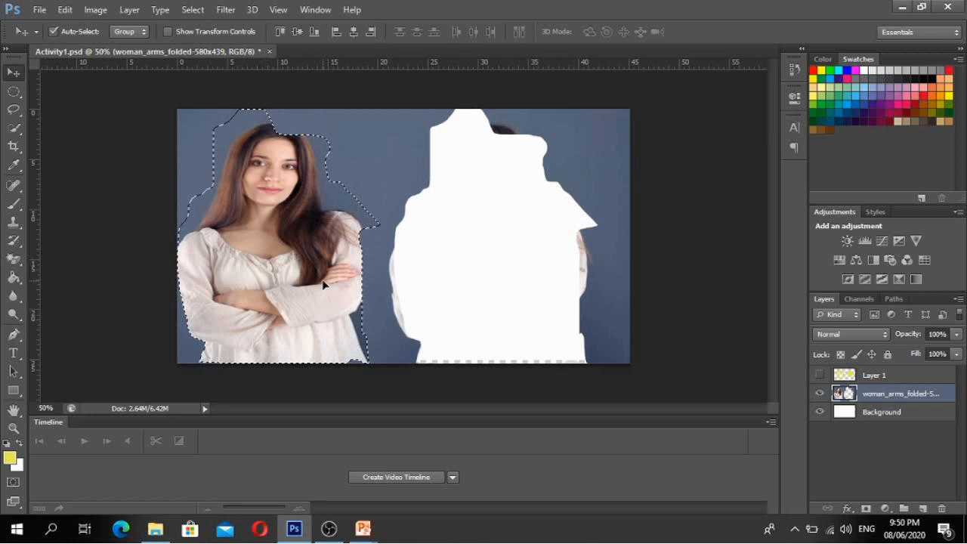
key(ctrl+d)
key(ctrl+z)
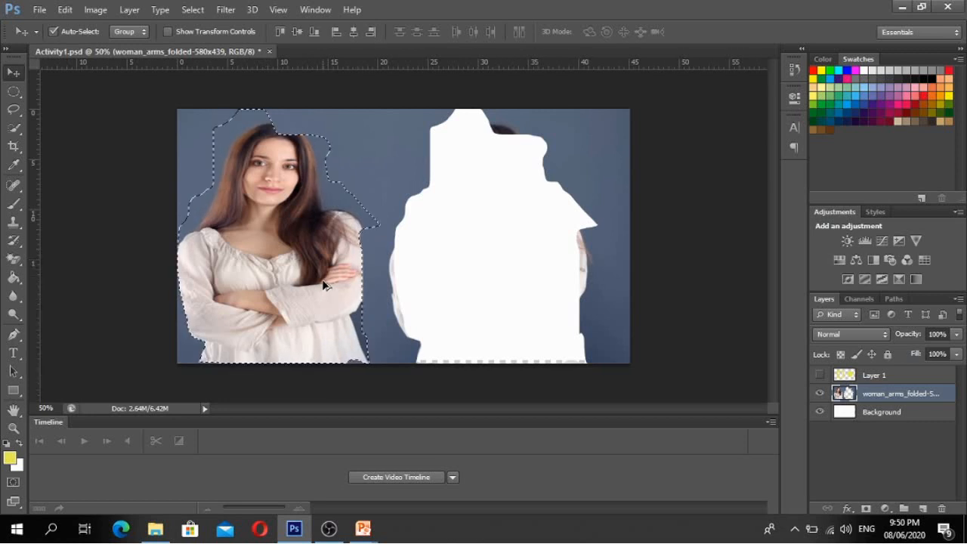
key(ctrl+alt+z)
key(ctrl+d)
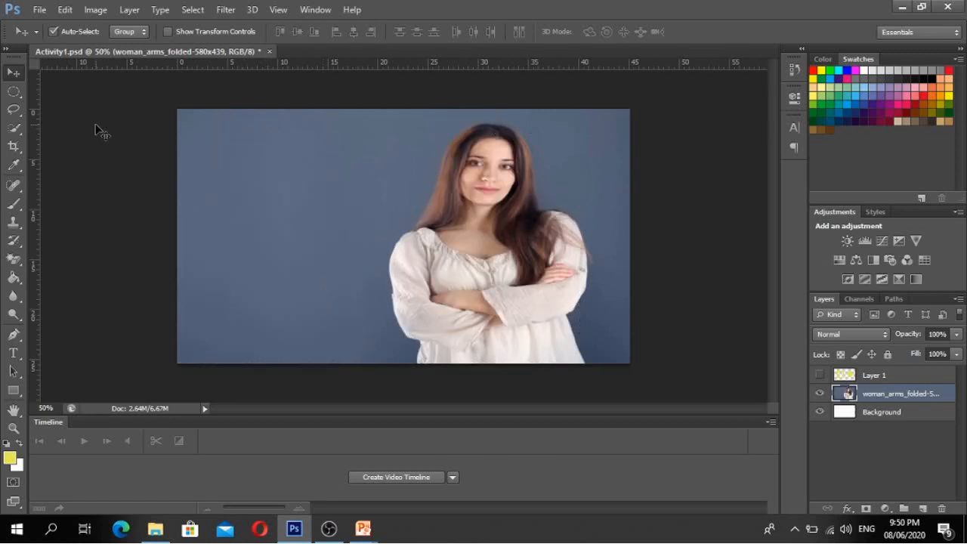
click(14, 111)
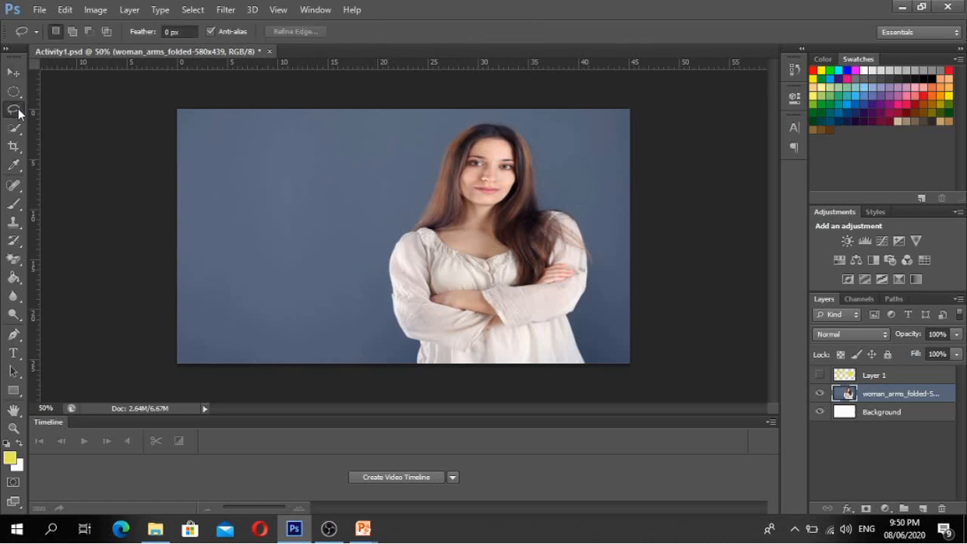
- Switch to the Polygonal Lasso Tool, zoom in, and place the first outline points on sleeve and hair
right_click(18, 110)
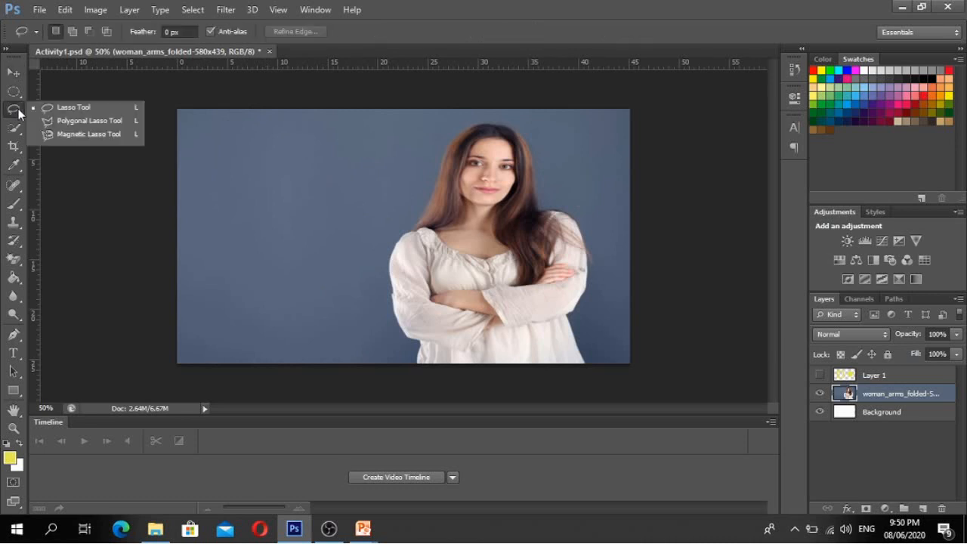
click(63, 123)
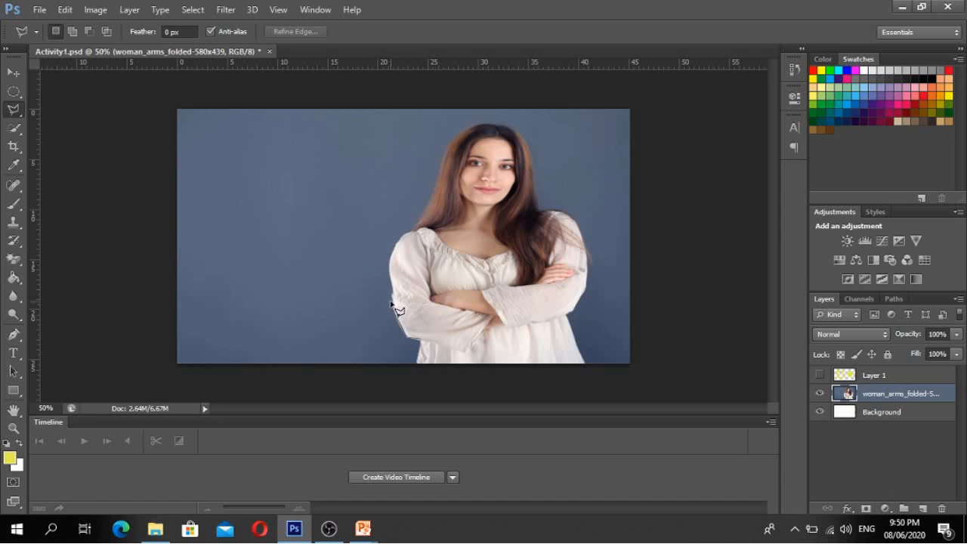
scroll(391, 302, up, 1)
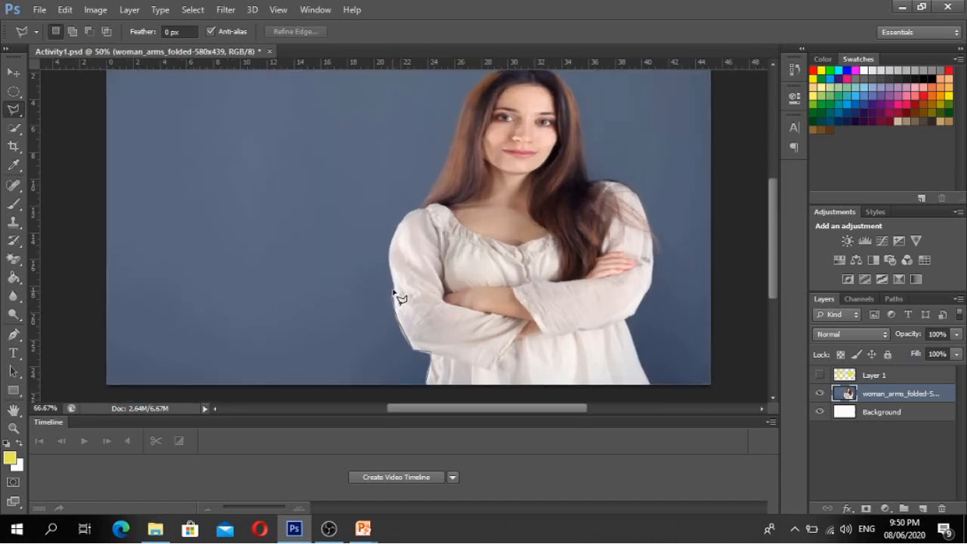
click(394, 290)
click(468, 99)
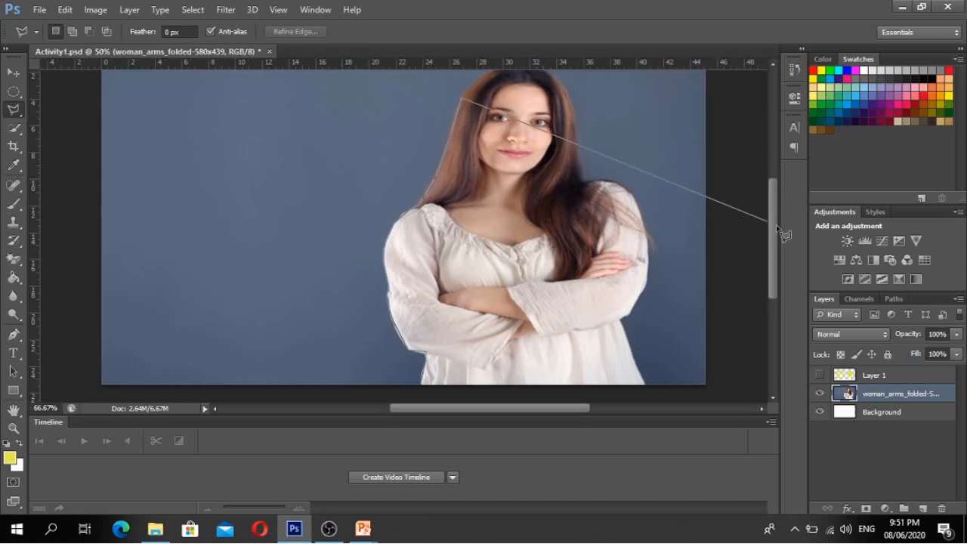
click(760, 168)
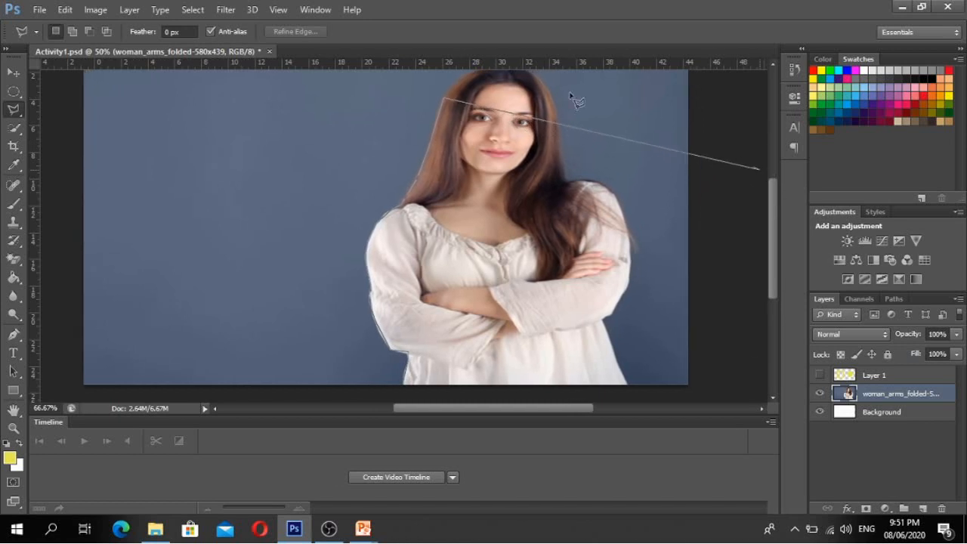
key(Delete)
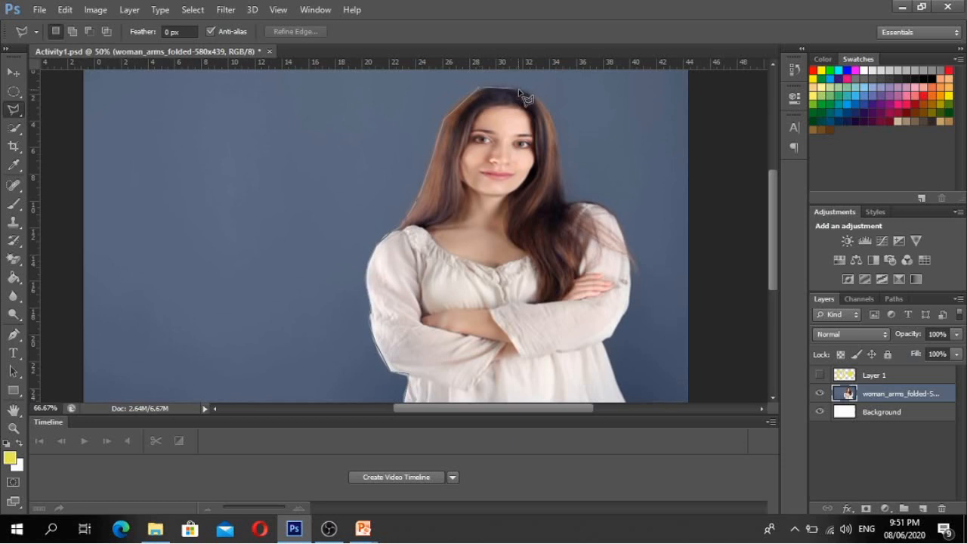
- Trace points down the hair, shoulder and arm to the bottom edge and close the selection
click(519, 91)
click(541, 99)
click(556, 144)
click(569, 203)
click(613, 217)
click(627, 254)
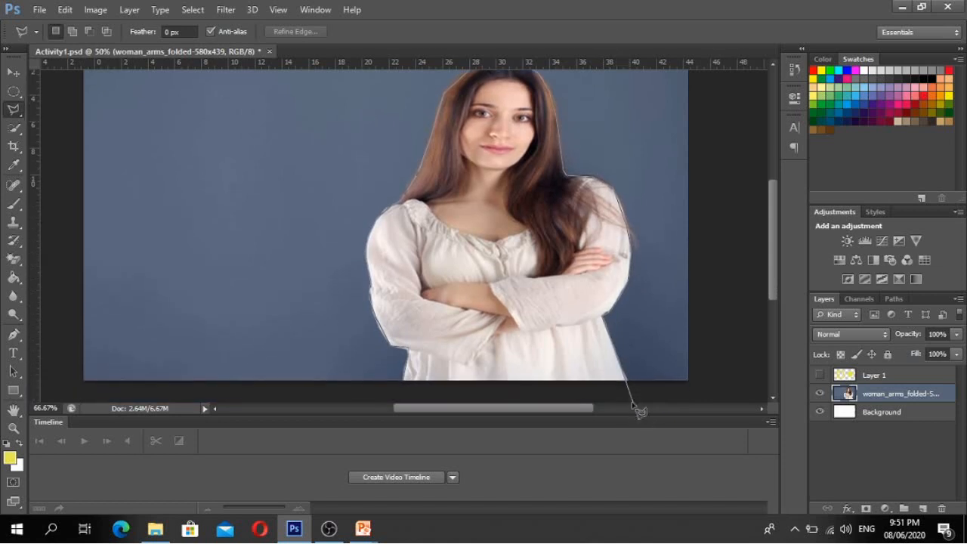
click(628, 381)
click(408, 387)
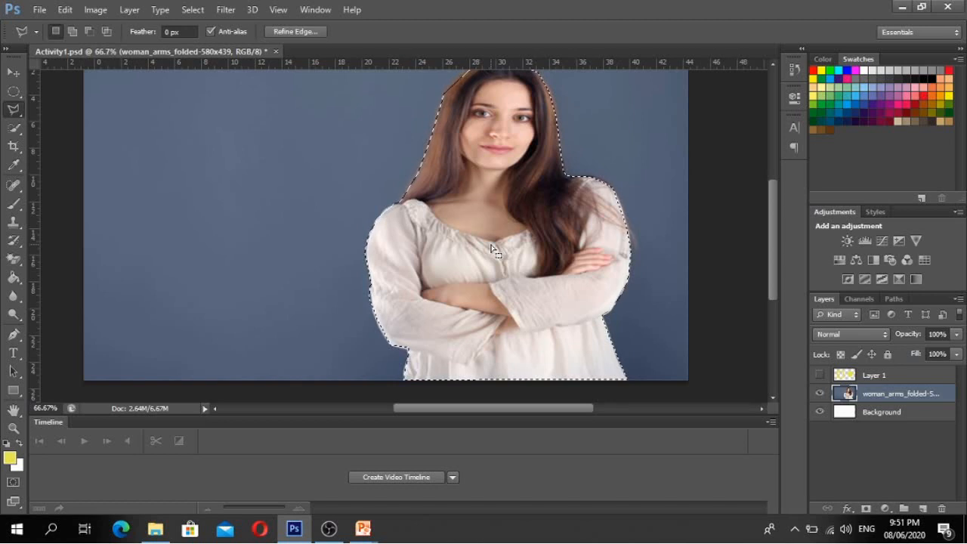
click(14, 71)
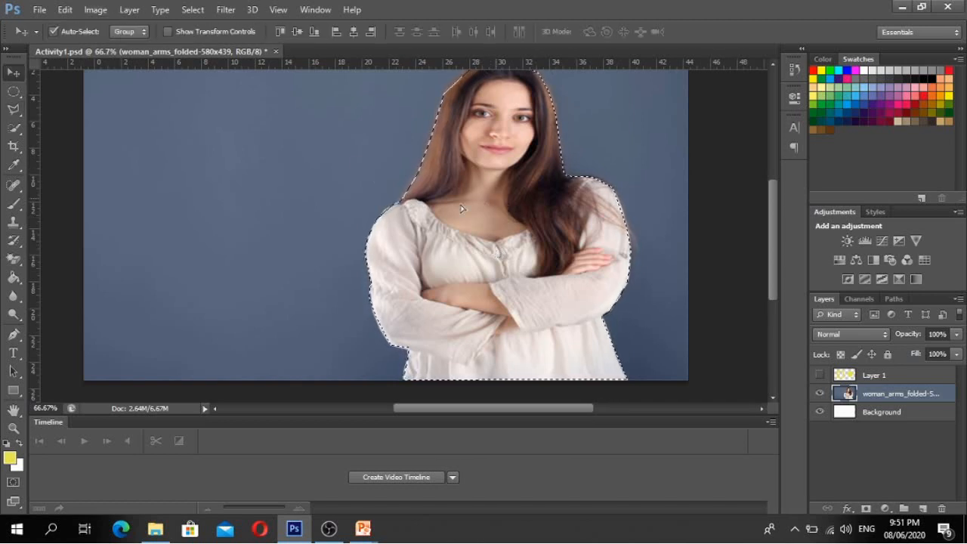
- Drag the selected woman to the left side, then deselect her
drag(461, 208, 229, 190)
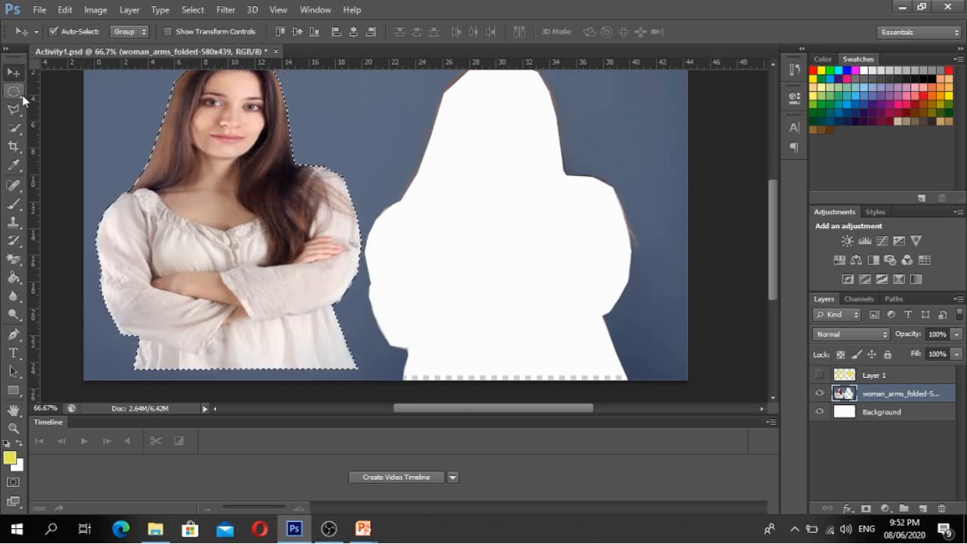
click(22, 96)
right_click(205, 196)
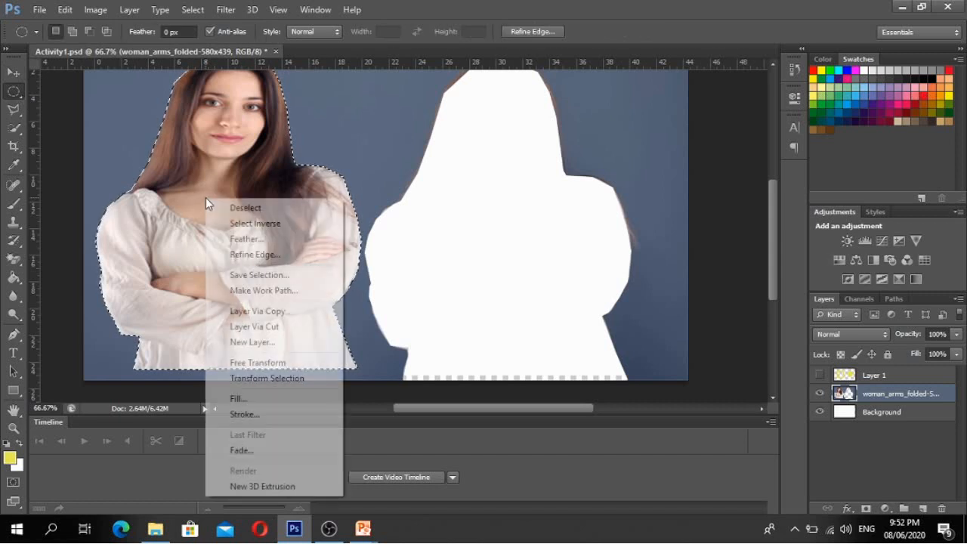
click(245, 208)
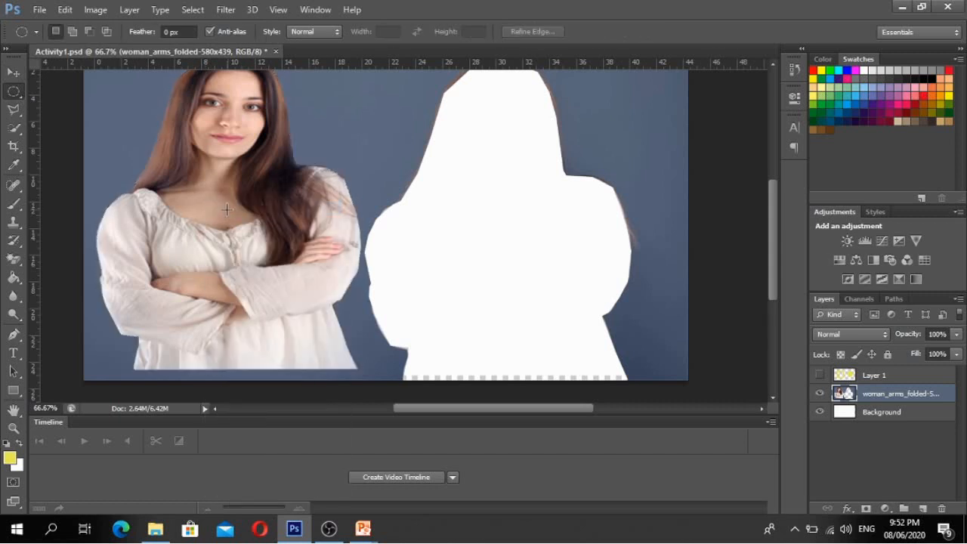
- Nudge the woman around, then undo the moves to restore her original right-hand place
click(14, 72)
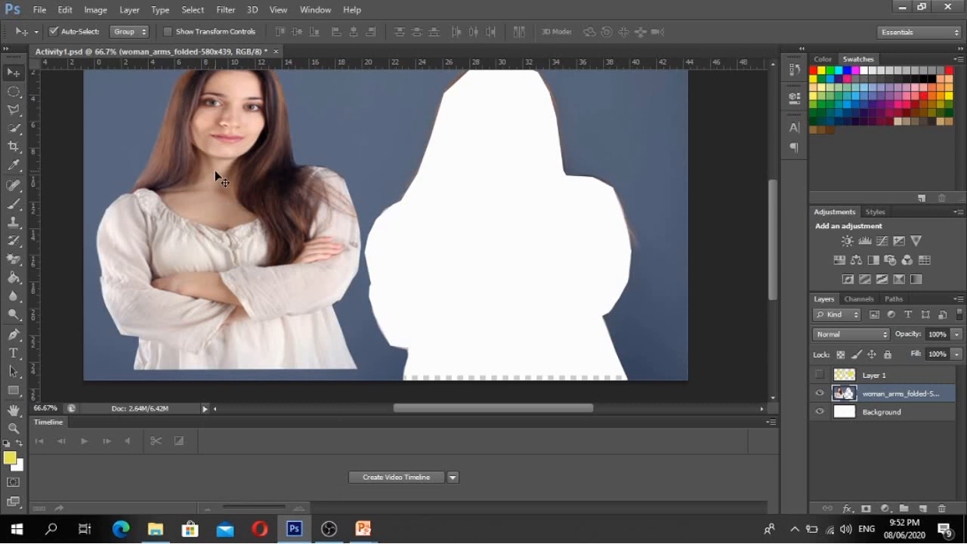
drag(215, 170, 279, 156)
drag(154, 134, 233, 189)
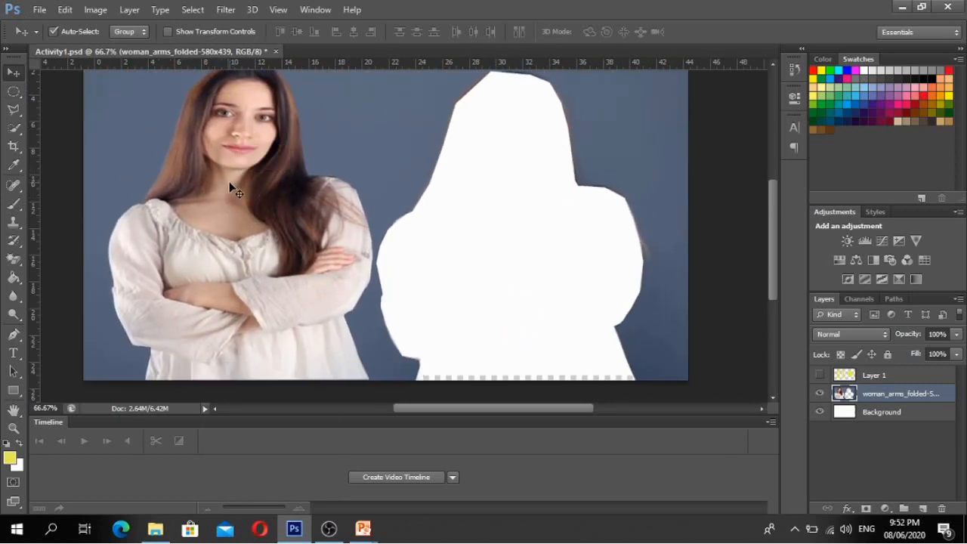
key(ctrl+z)
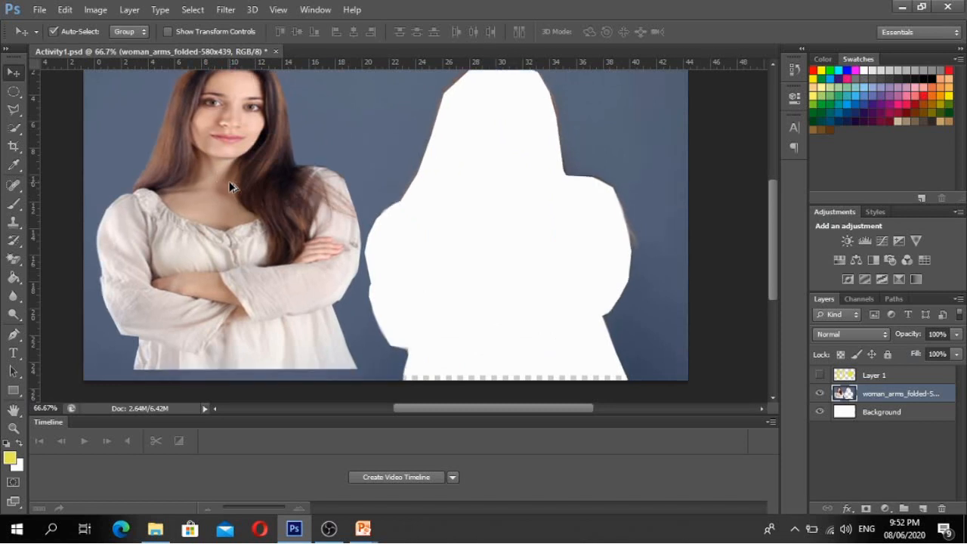
key(ctrl+alt+z)
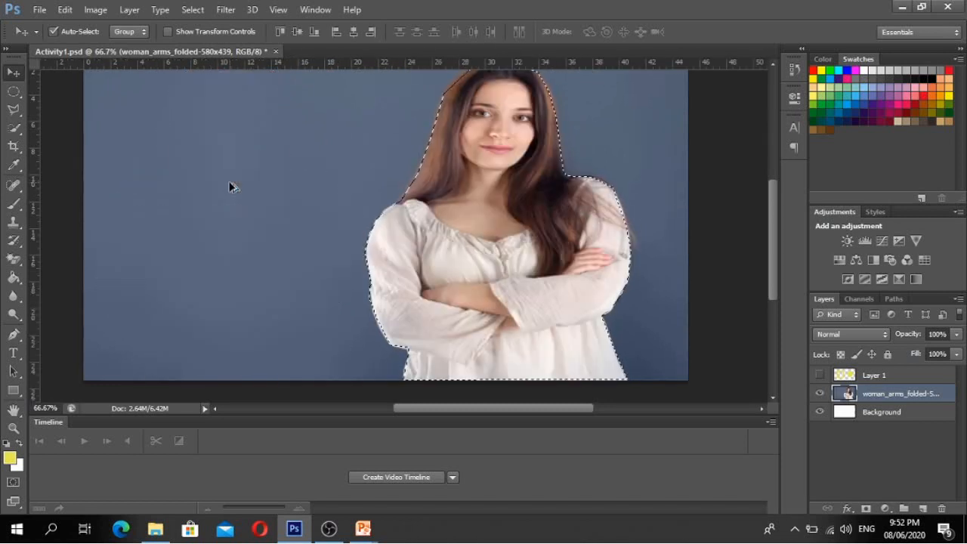
key(ctrl+alt+z)
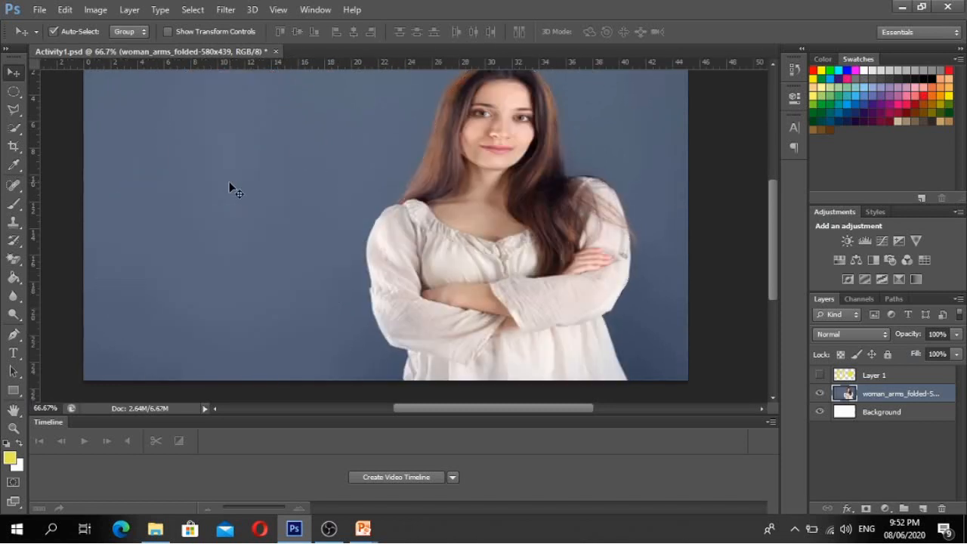
click(25, 112)
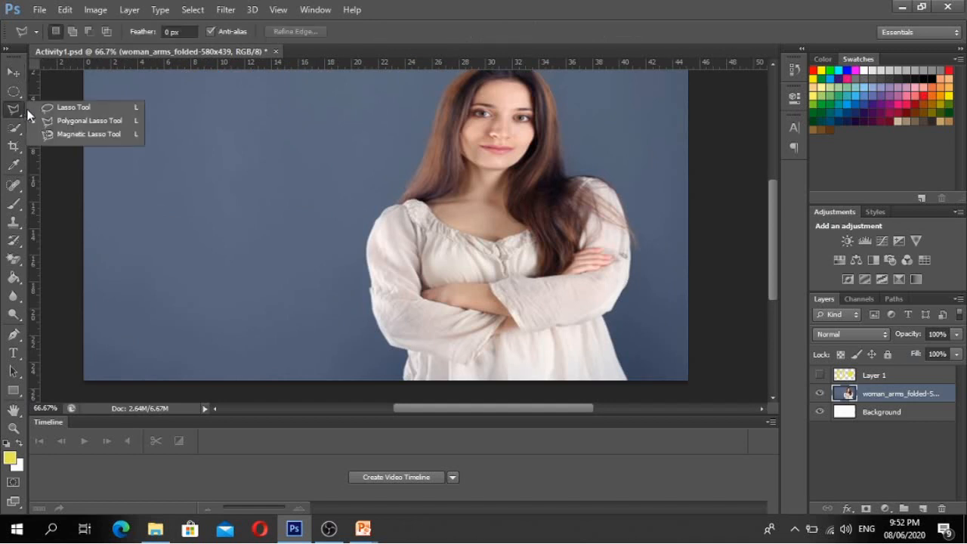
click(68, 134)
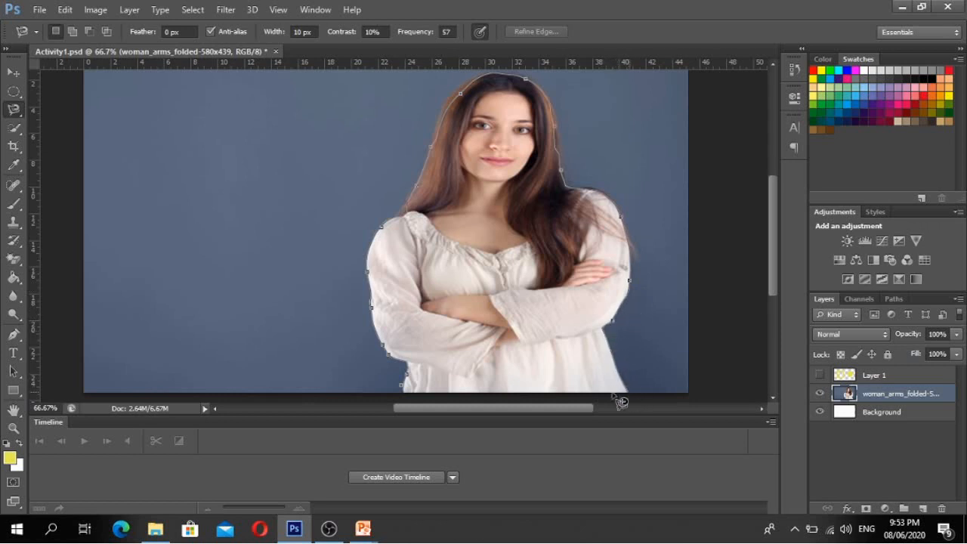
click(403, 387)
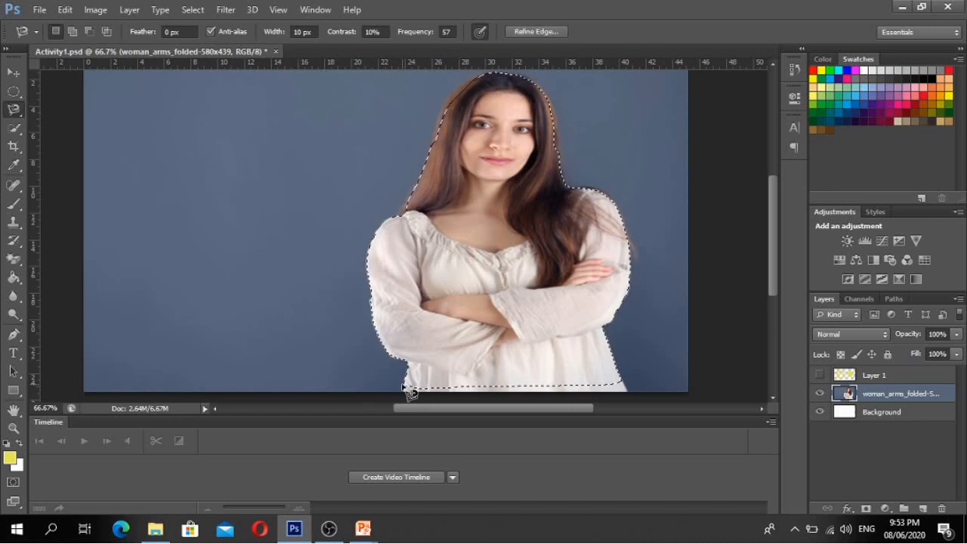
click(14, 73)
drag(505, 220, 258, 201)
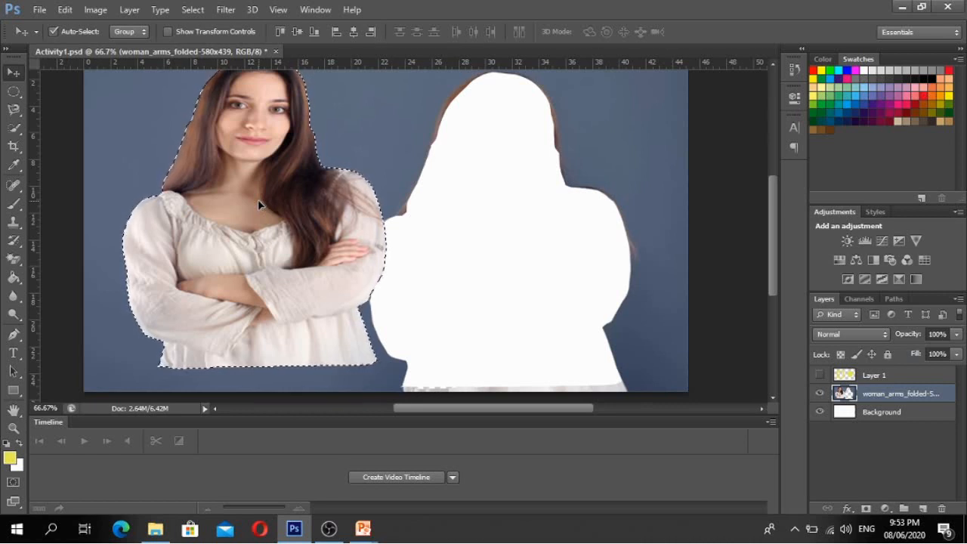
key(ctrl+d)
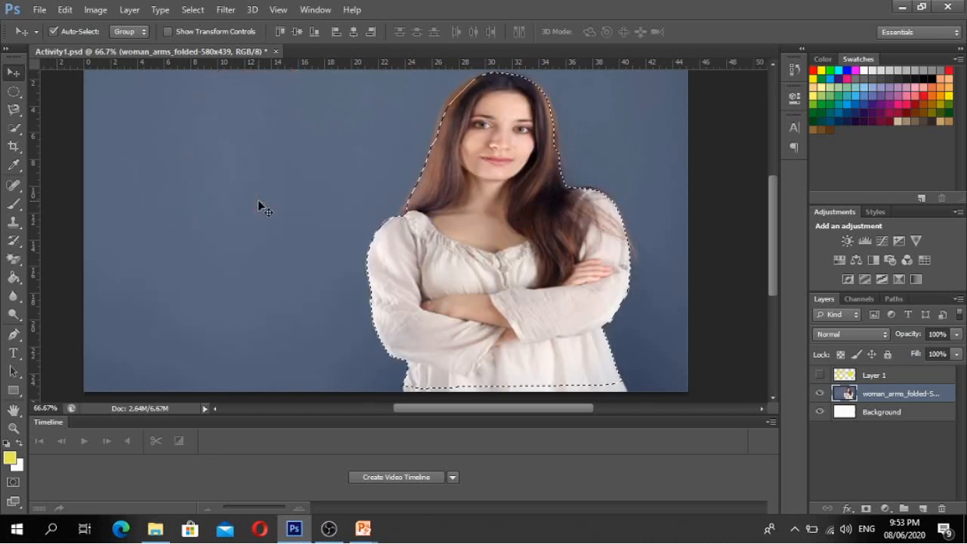
key(ctrl+d)
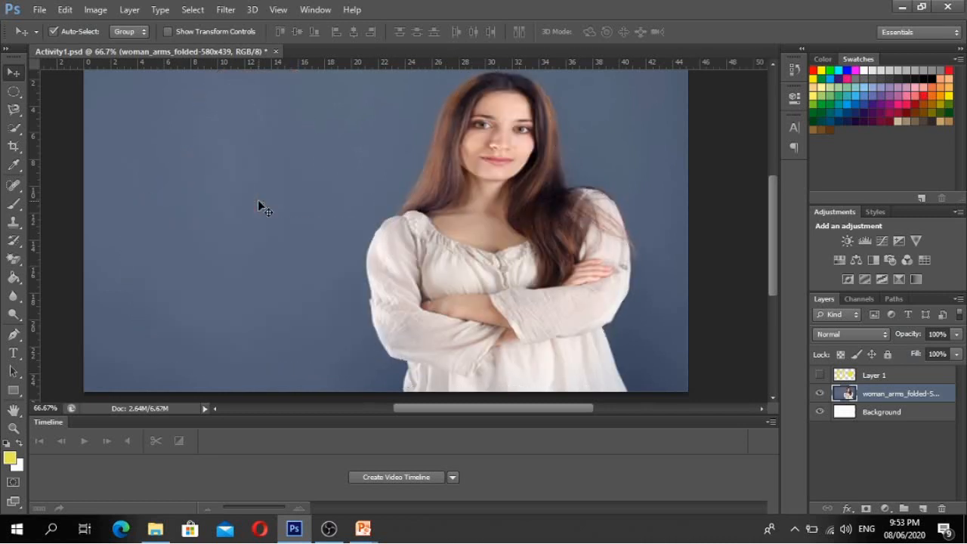
mouse_move(374, 537)
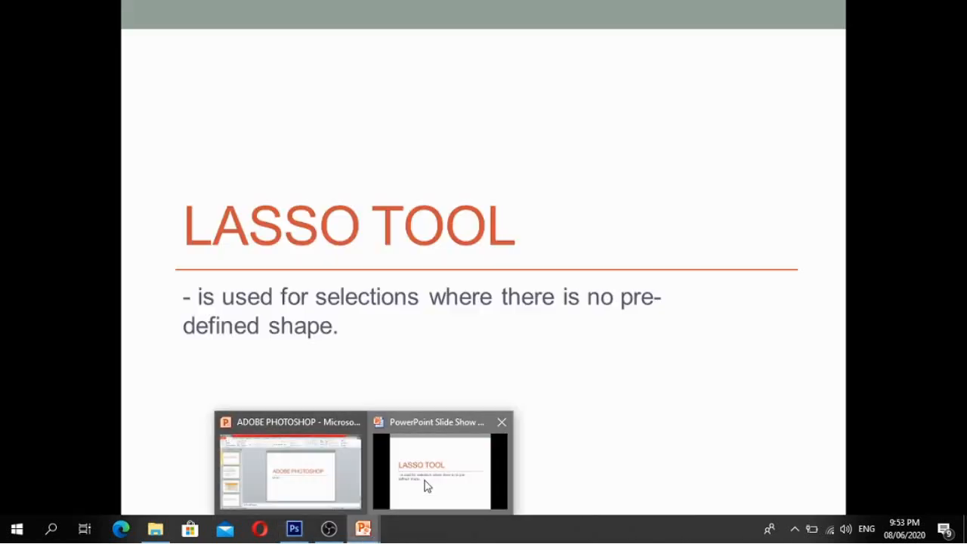
- Advance the PowerPoint slide show to the Quick Selection Tool slide and return to Photoshop
click(425, 486)
key(Right)
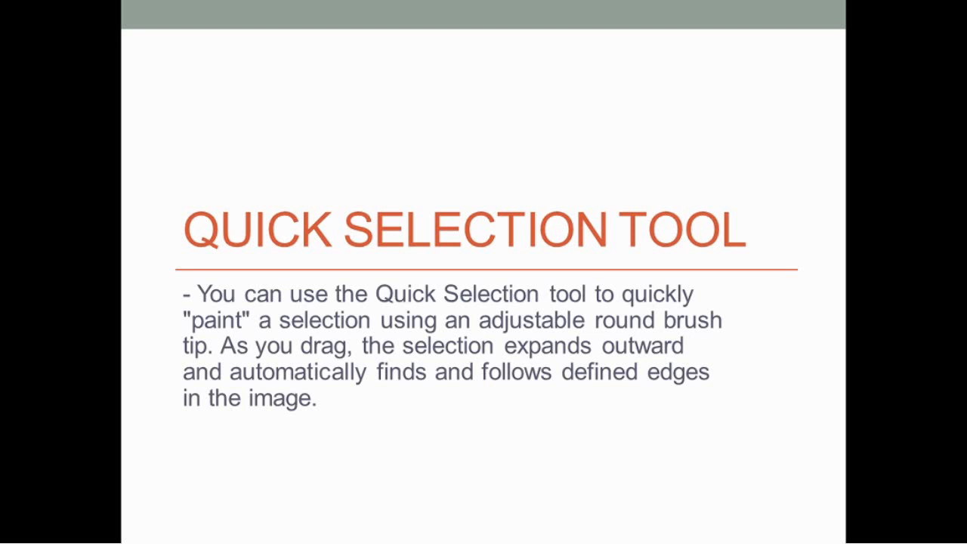
key(alt+Tab)
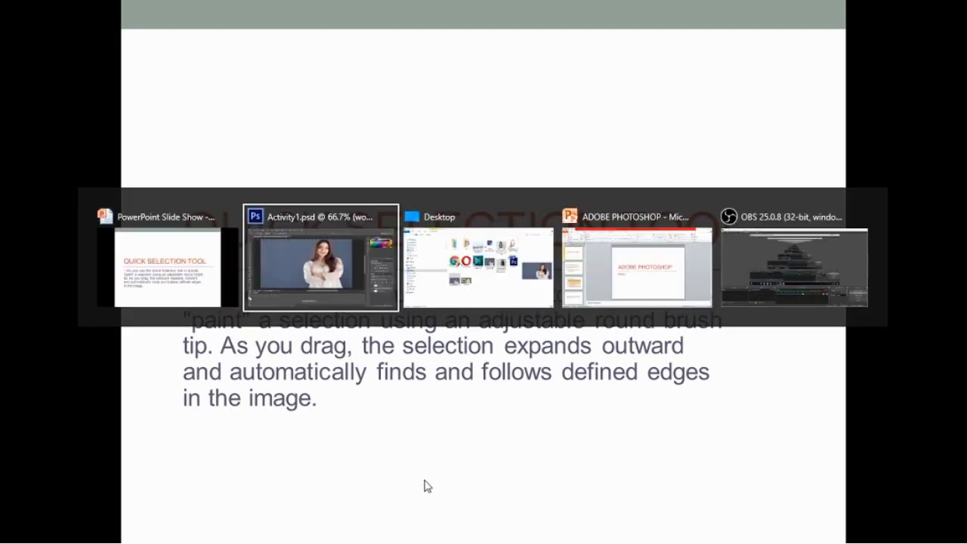
key(alt+Tab)
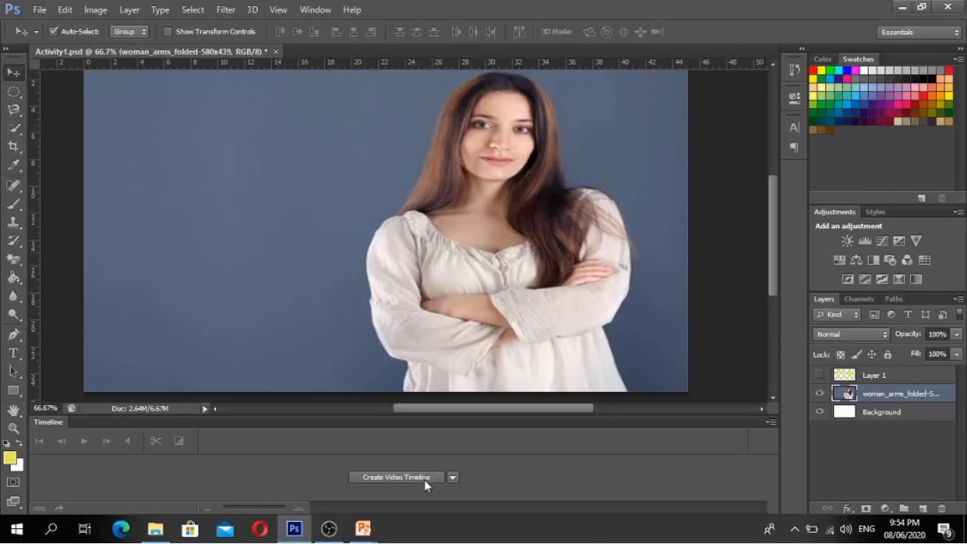
- With the Quick Selection Tool, brush over the hair, face, shoulders, arms and blouse
click(15, 130)
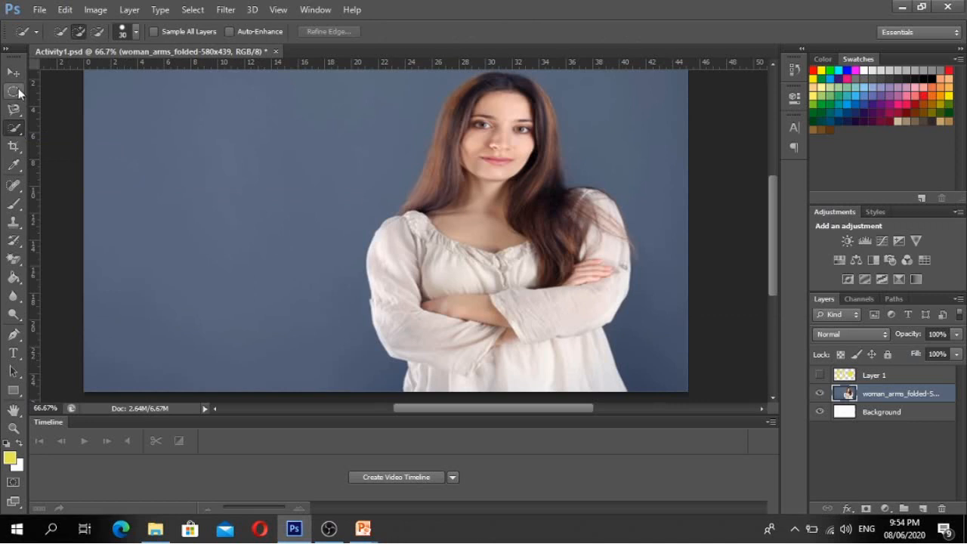
right_click(13, 134)
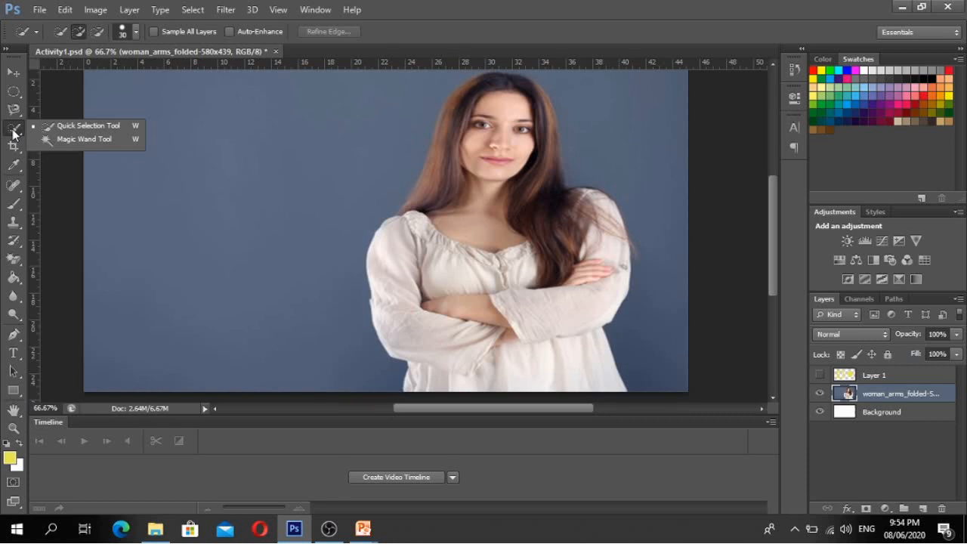
click(83, 130)
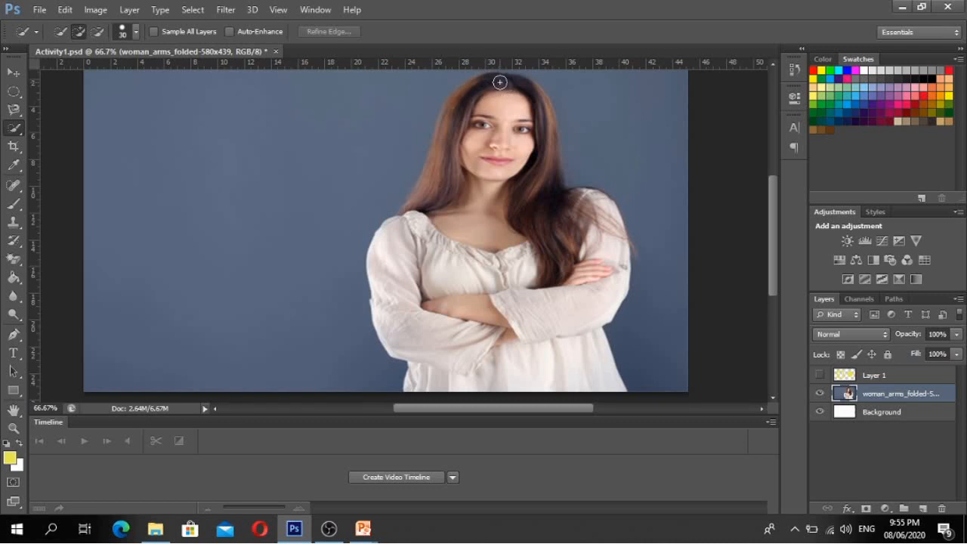
mouse_move(499, 81)
mouse_down()
mouse_move(452, 118)
mouse_move(435, 204)
mouse_up()
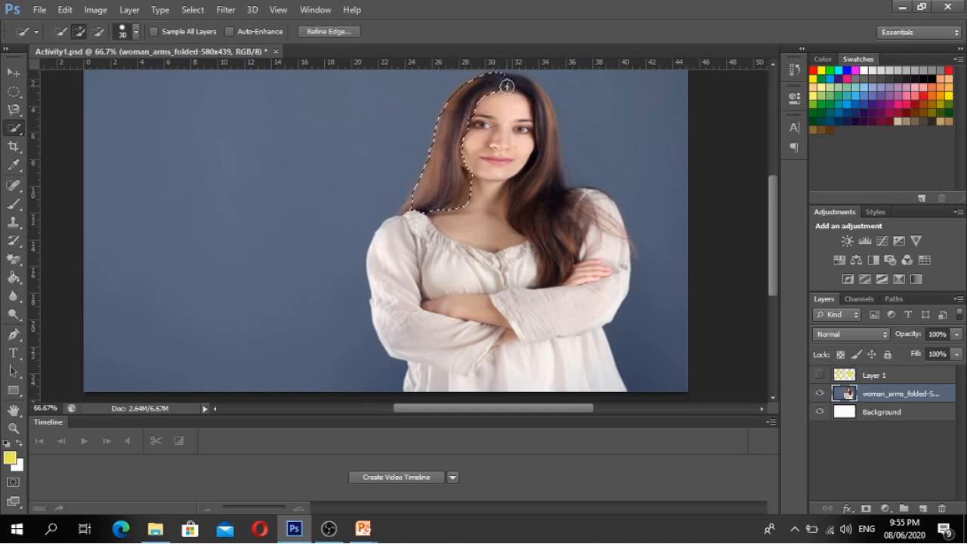
mouse_move(531, 113)
mouse_down()
mouse_move(541, 203)
mouse_move(548, 155)
mouse_up()
drag(607, 220, 606, 246)
drag(589, 279, 566, 335)
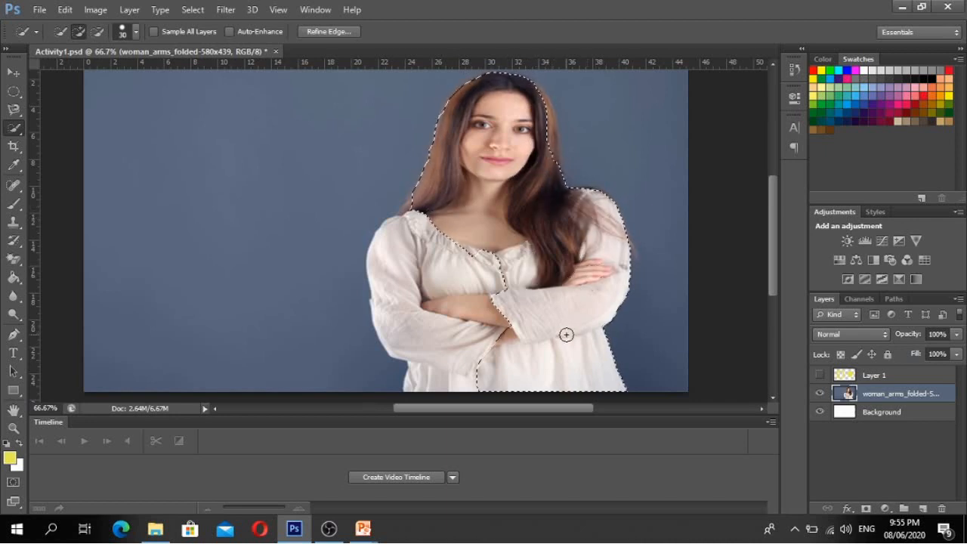
mouse_move(440, 227)
mouse_down()
mouse_move(399, 259)
mouse_move(396, 288)
mouse_up()
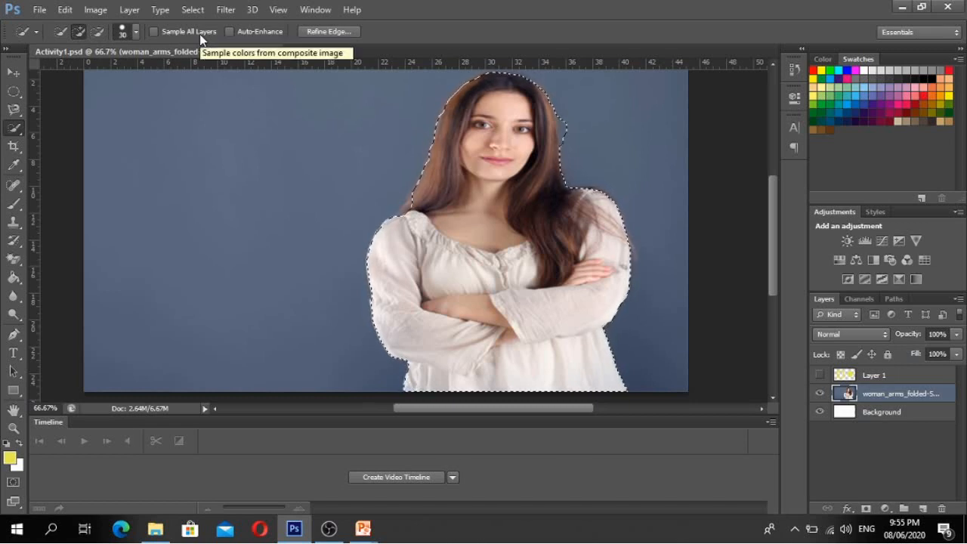
- Drag the quick-selected woman to the left, then undo the move and deselect
click(96, 31)
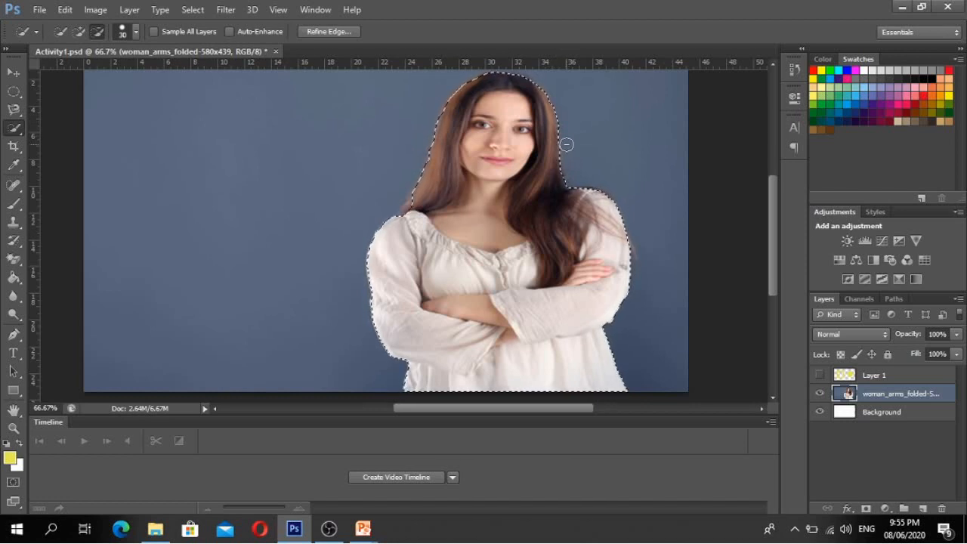
click(14, 72)
drag(484, 146, 281, 165)
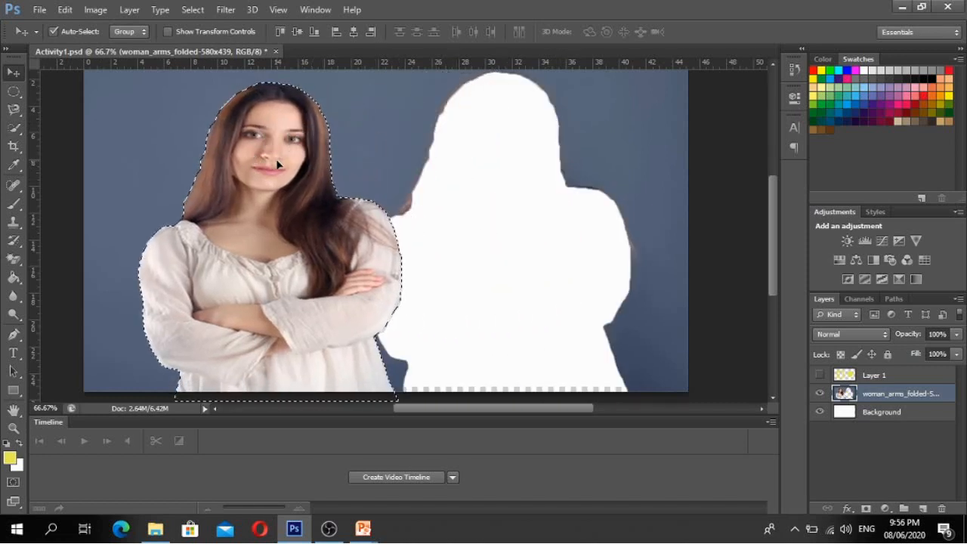
key(ctrl+d)
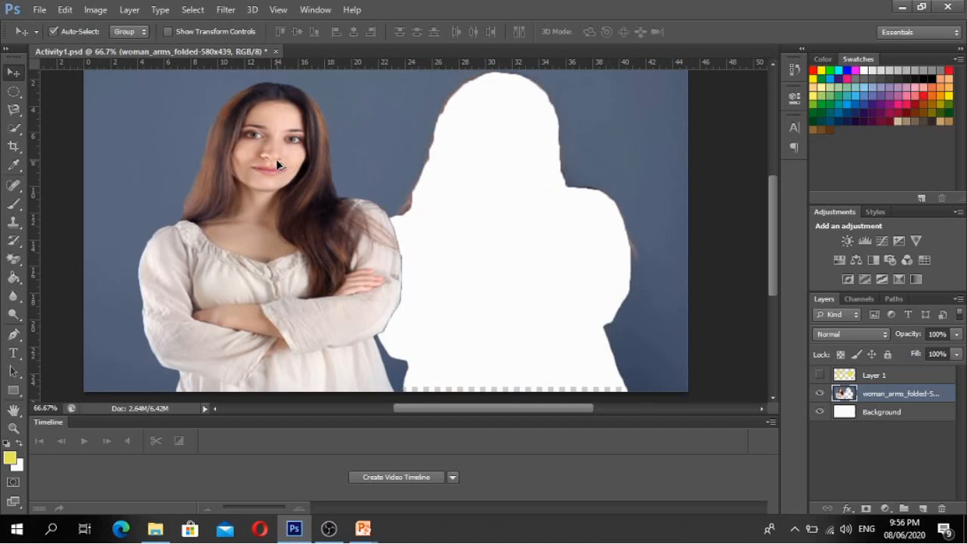
key(ctrl+alt+z)
key(ctrl+alt+z)
key(ctrl+d)
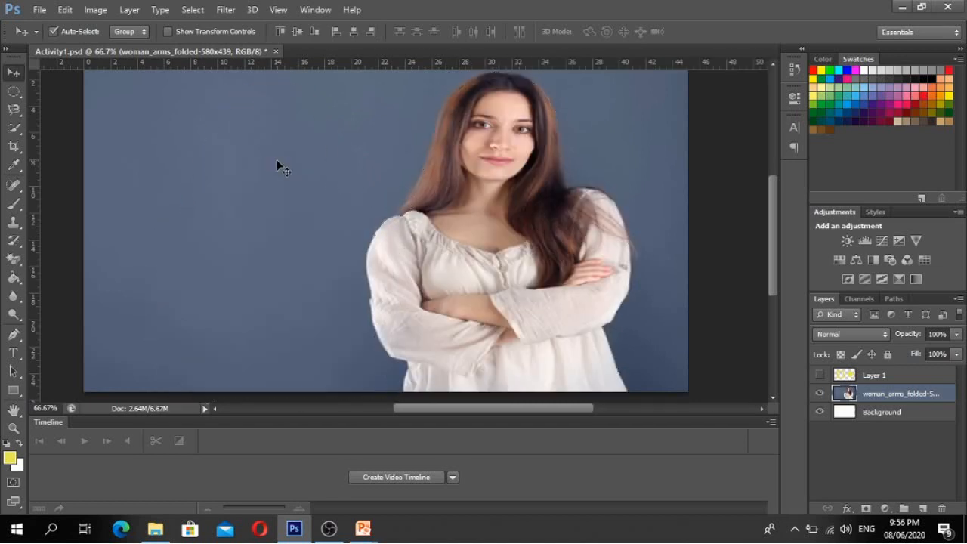
- Using the Magic Wand, test-select the background and the face, then reselect the blue background
click(14, 128)
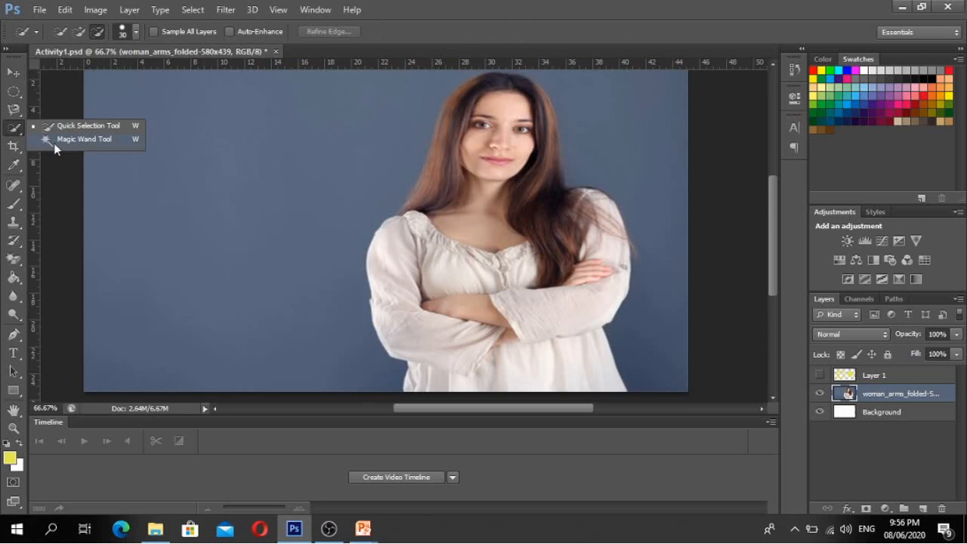
click(76, 139)
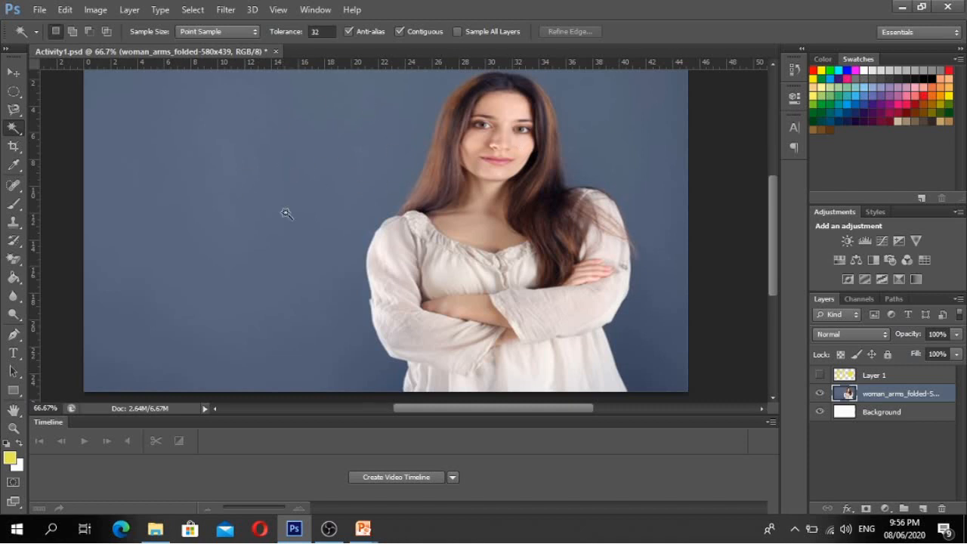
click(296, 150)
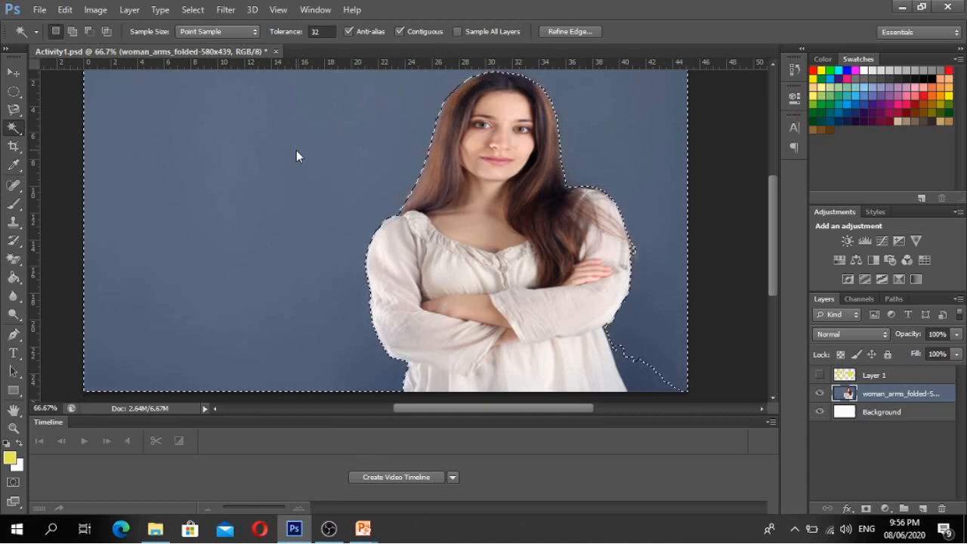
key(ctrl+d)
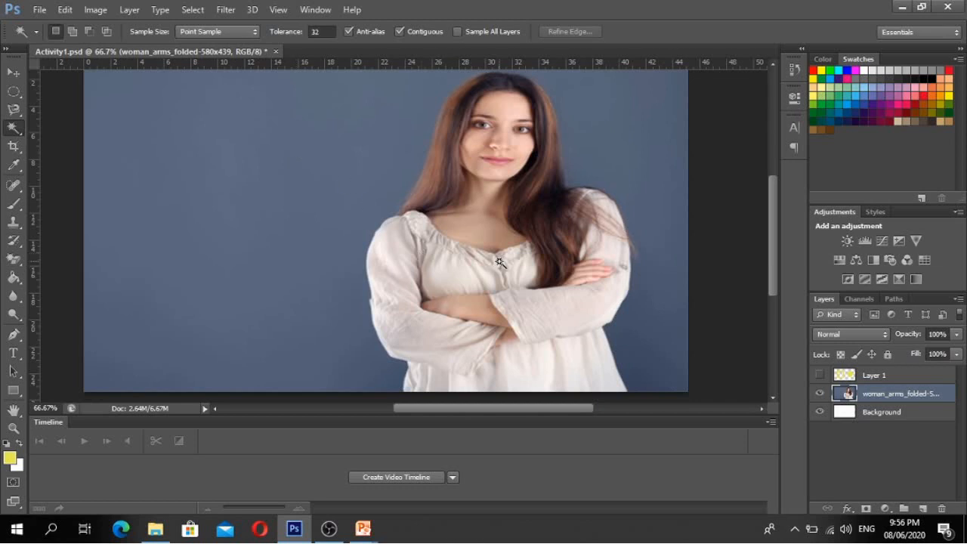
click(489, 204)
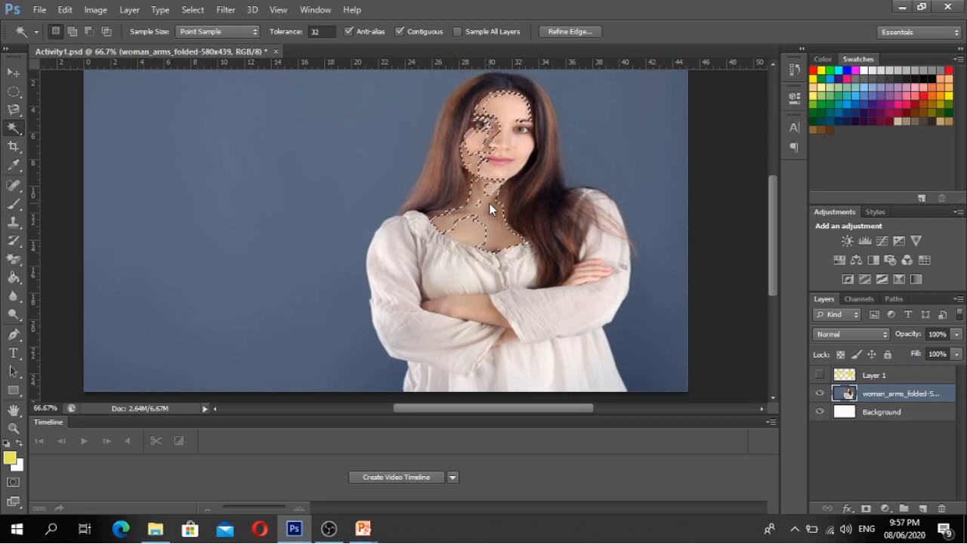
key(ctrl+d)
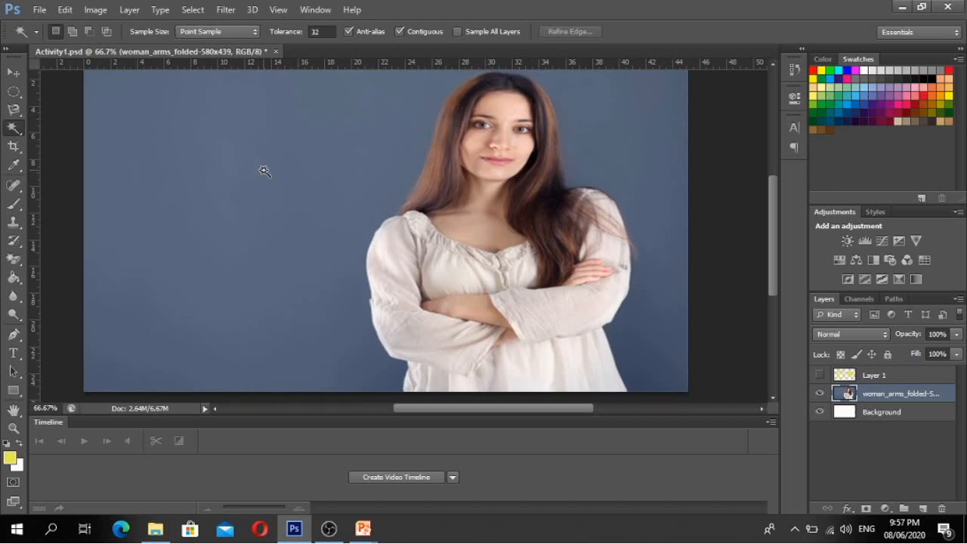
click(264, 170)
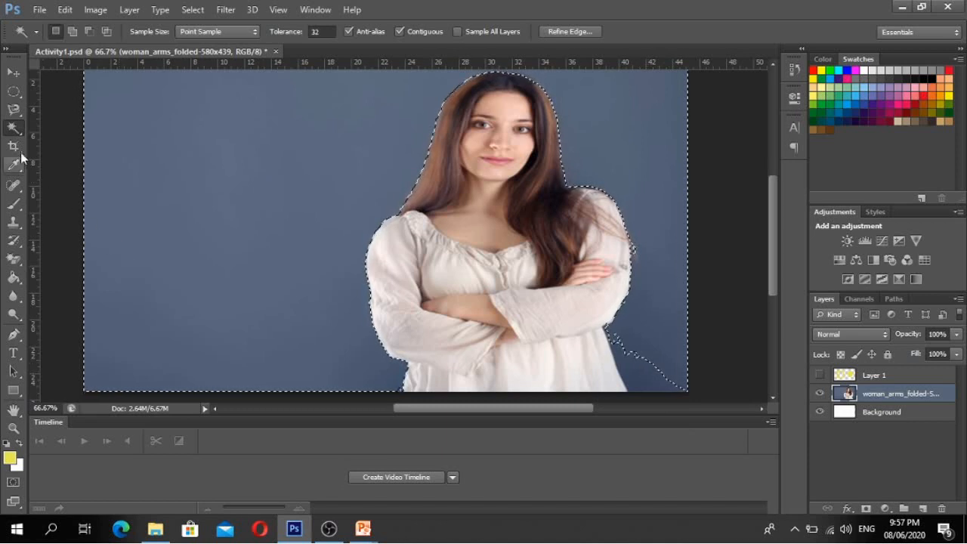
- Switch to Quick Selection in add mode and extend the selection along the woman's arm edge
click(16, 131)
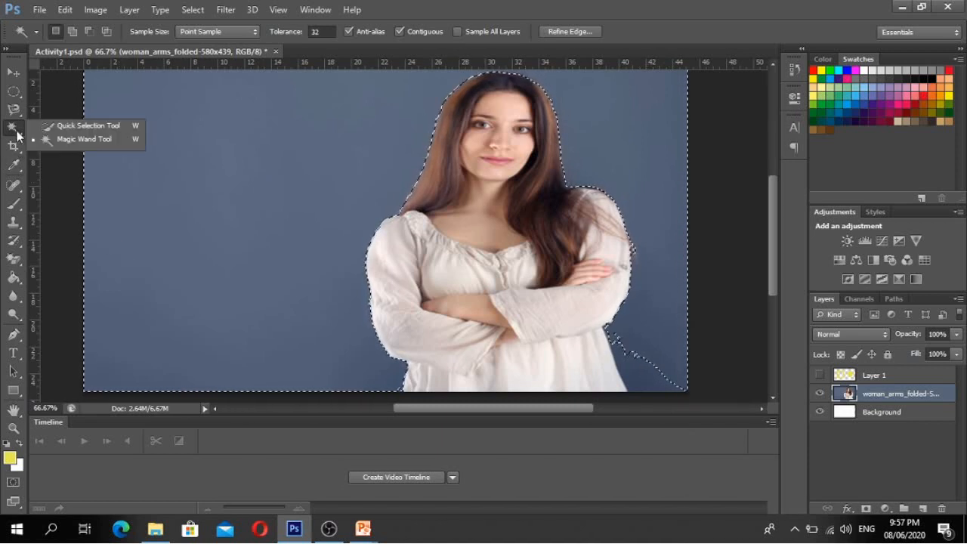
click(60, 127)
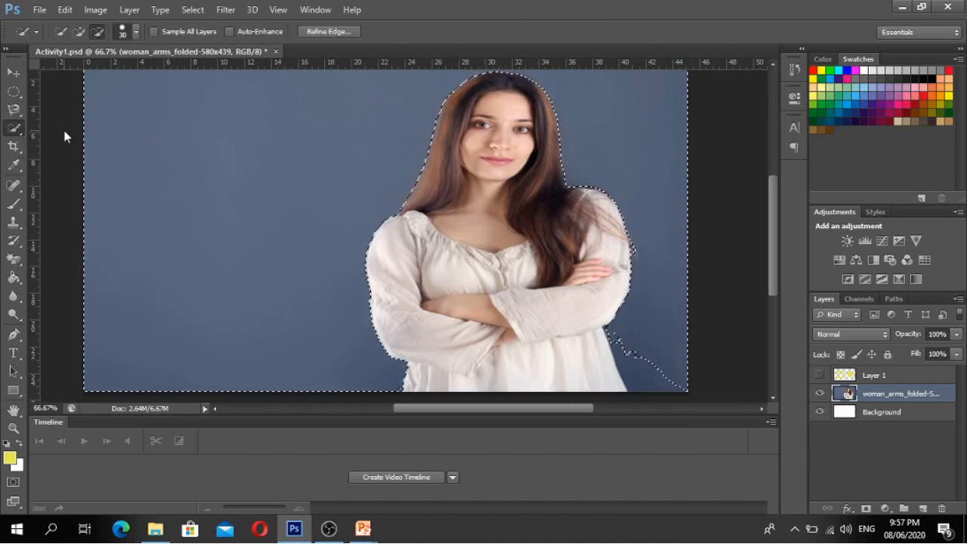
click(81, 29)
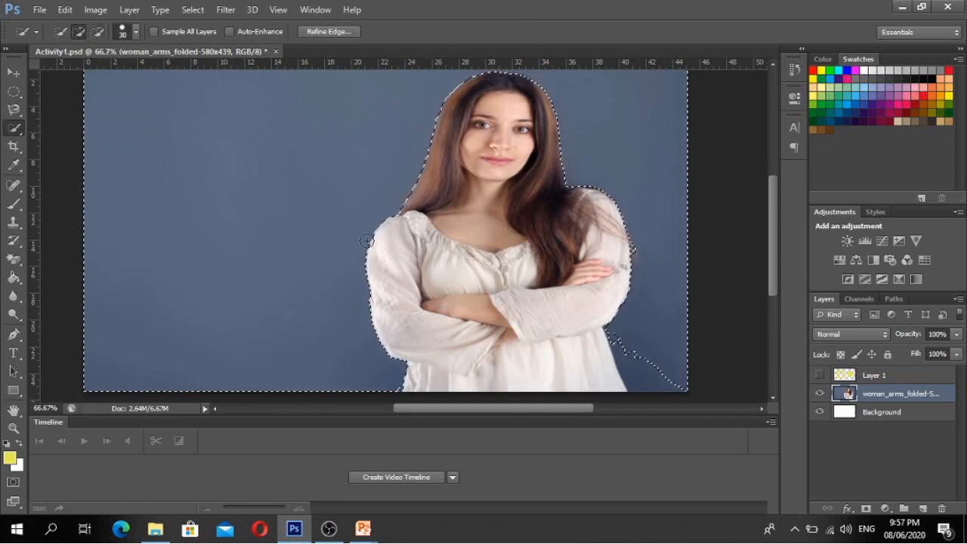
drag(627, 347, 642, 376)
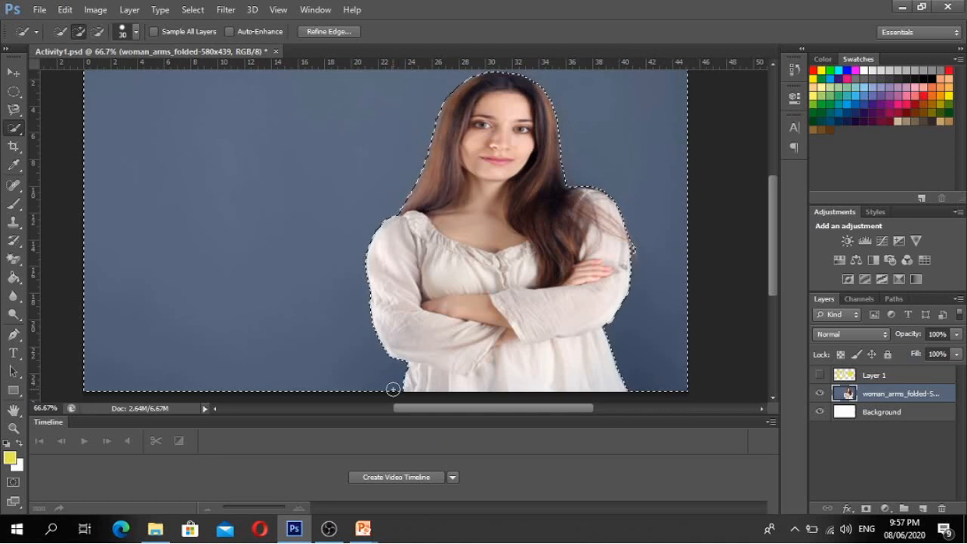
- Test moving the selection and deleting the blue backdrop, then undo the deletion and deselect
click(13, 74)
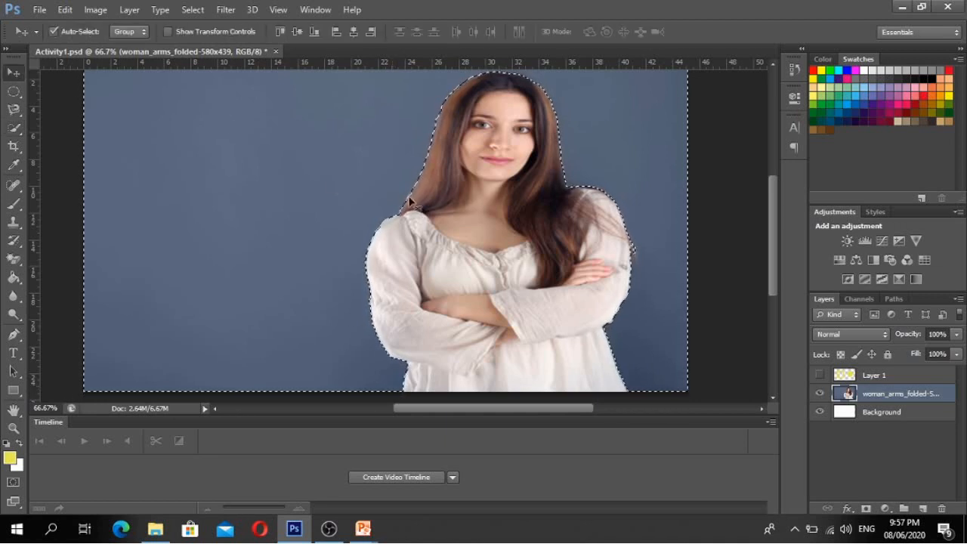
mouse_move(503, 218)
mouse_down()
mouse_move(291, 215)
mouse_move(502, 222)
mouse_up()
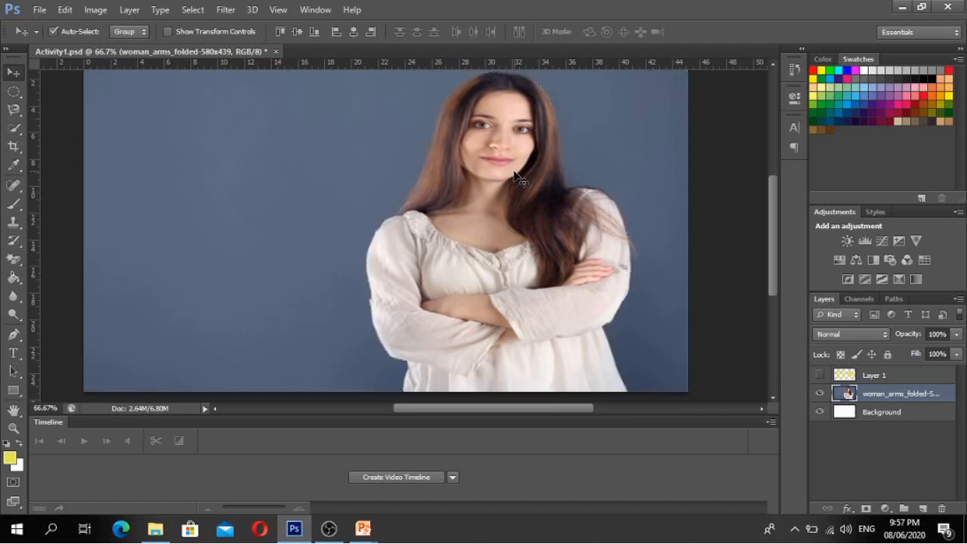
key(Delete)
key(ctrl+d)
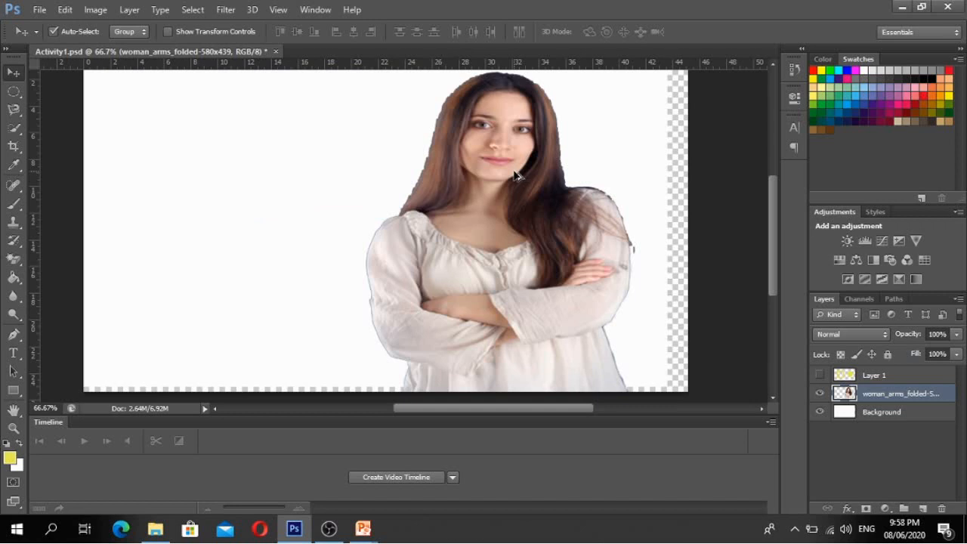
key(ctrl+alt+z)
key(ctrl+alt+z)
key(ctrl+d)
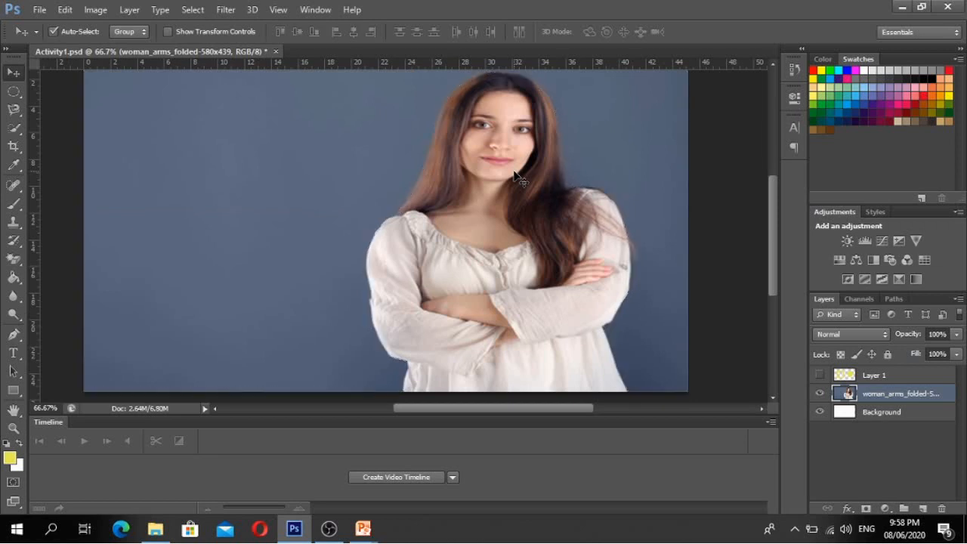
click(369, 533)
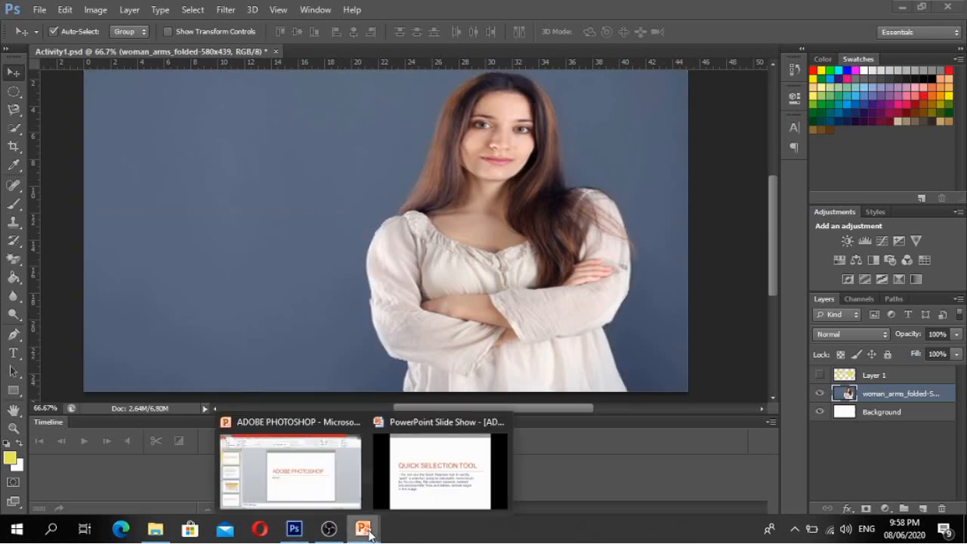
- Advance the slide show to the Crop Tool slide and switch back to Photoshop
click(440, 465)
key(Right)
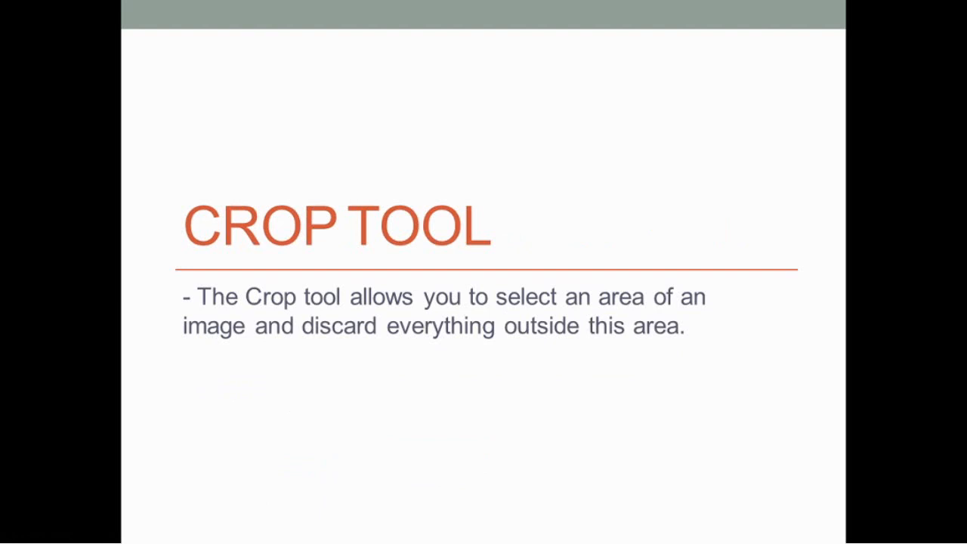
key(alt+Tab)
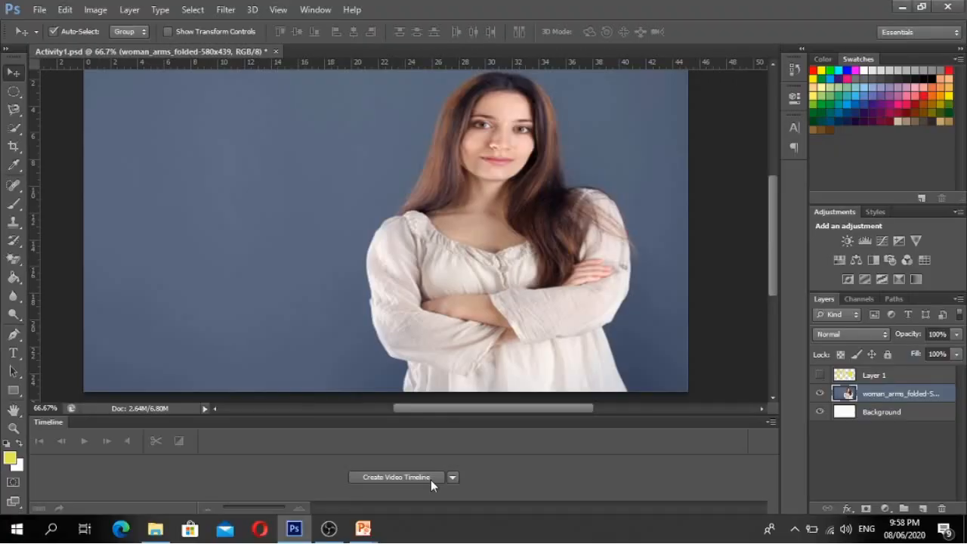
- Zoom out to 50% and choose the plain Crop Tool so the whole woman photo is framed
key(ctrl+minus)
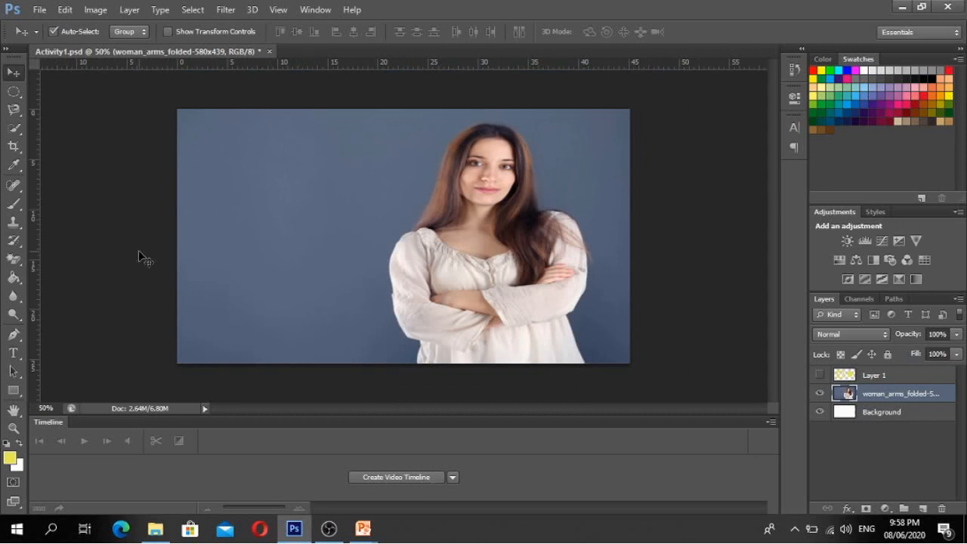
click(12, 148)
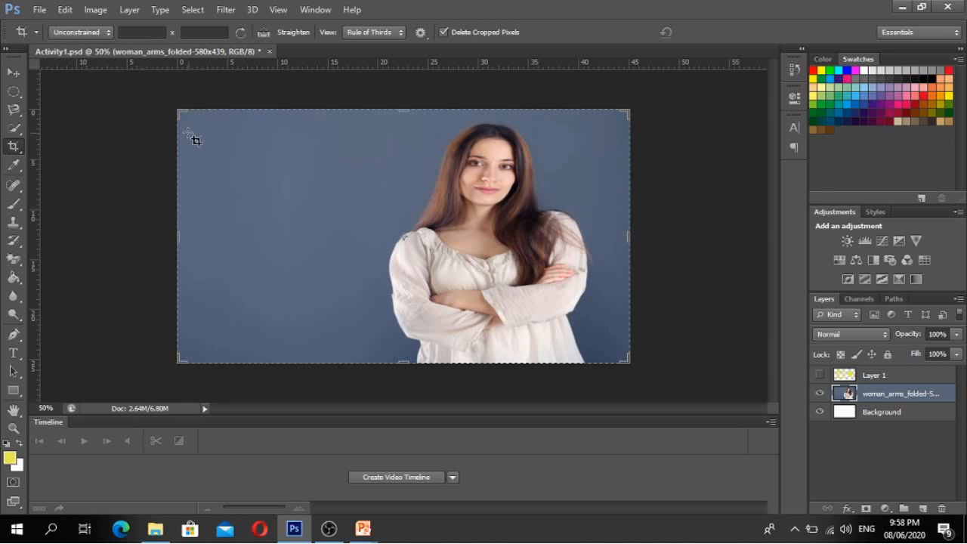
click(14, 147)
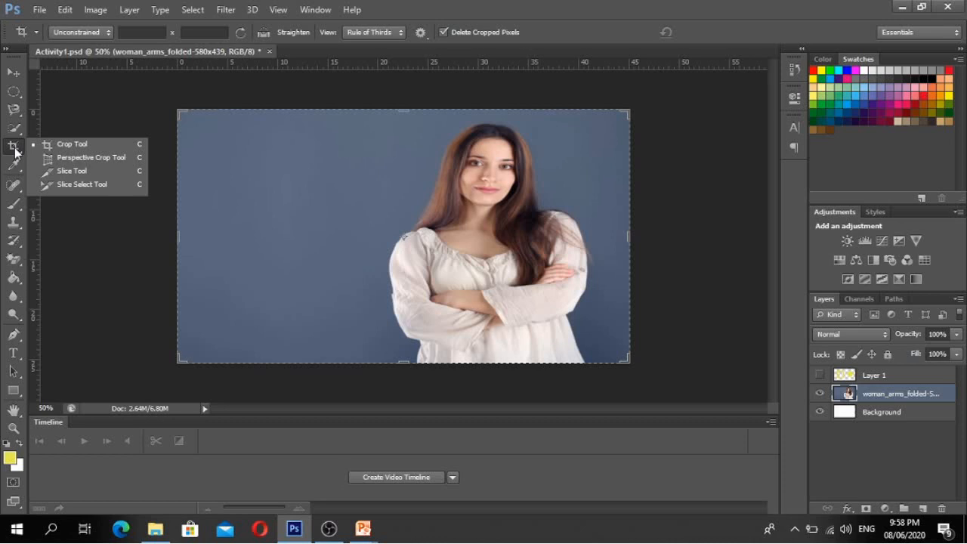
click(74, 146)
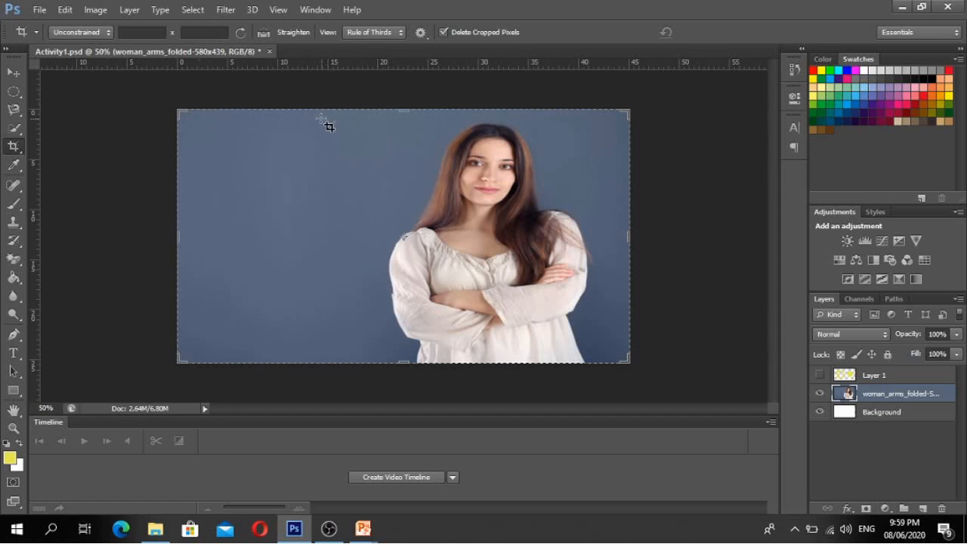
drag(322, 119, 507, 242)
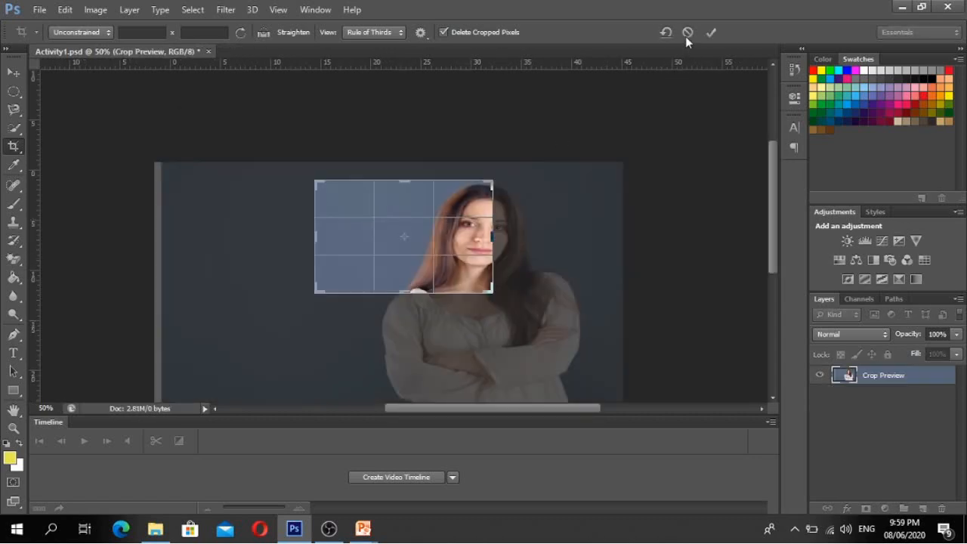
click(687, 33)
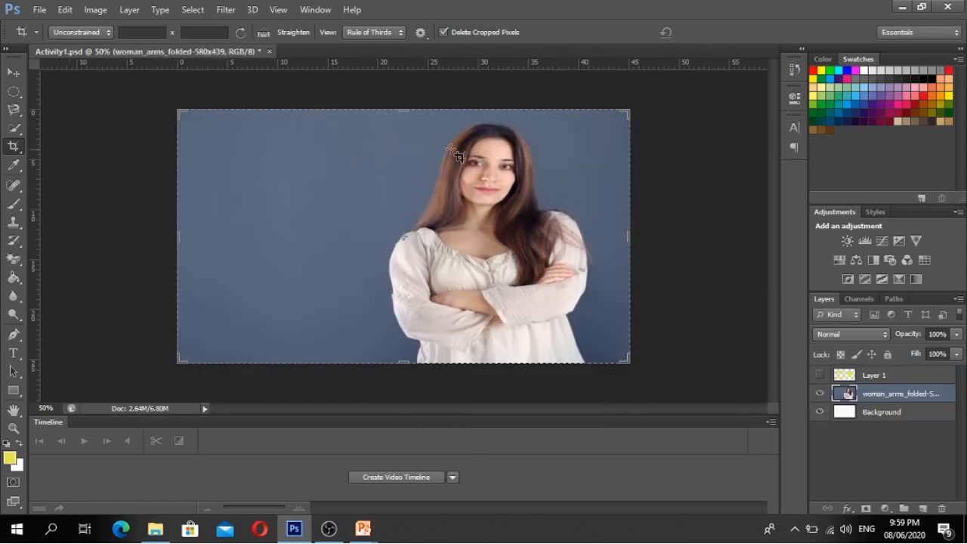
drag(411, 120, 579, 279)
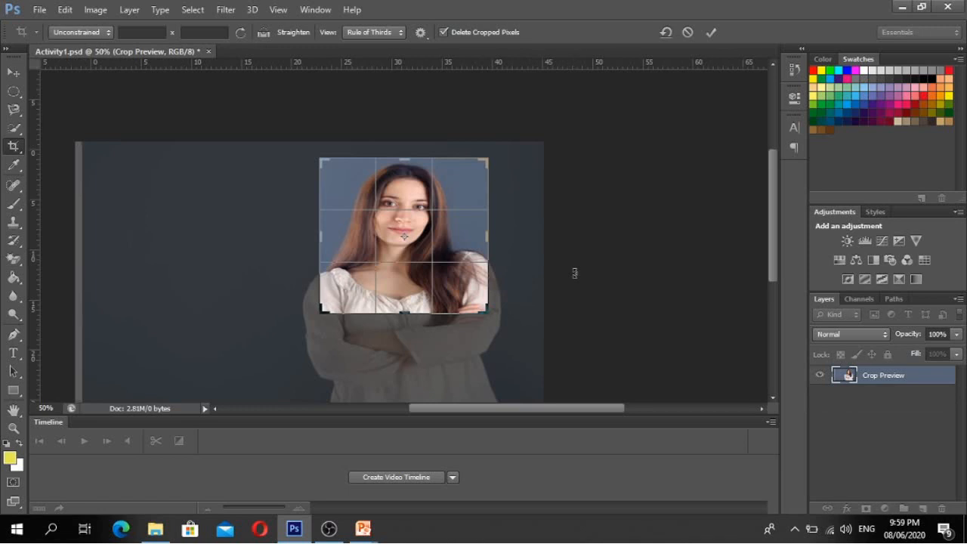
click(711, 32)
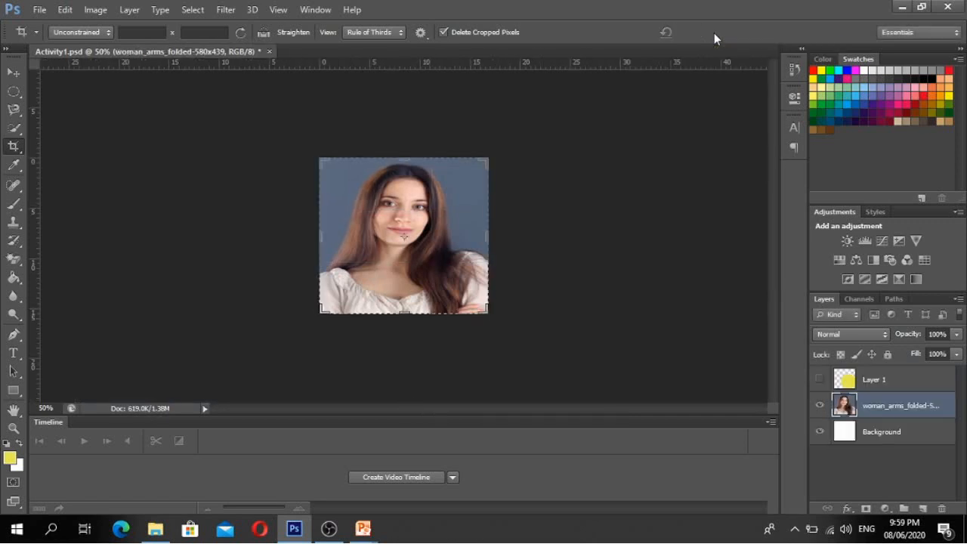
click(10, 73)
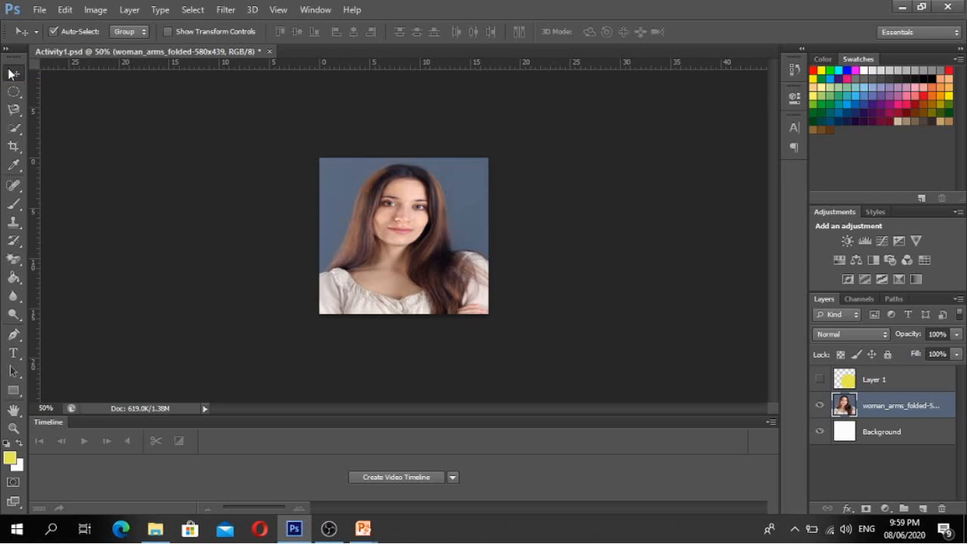
key(ctrl+z)
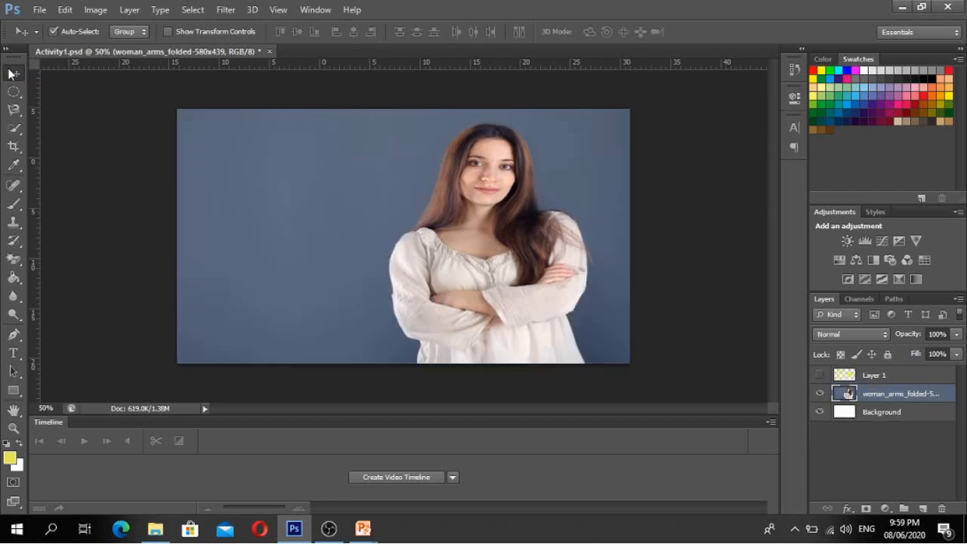
mouse_move(363, 531)
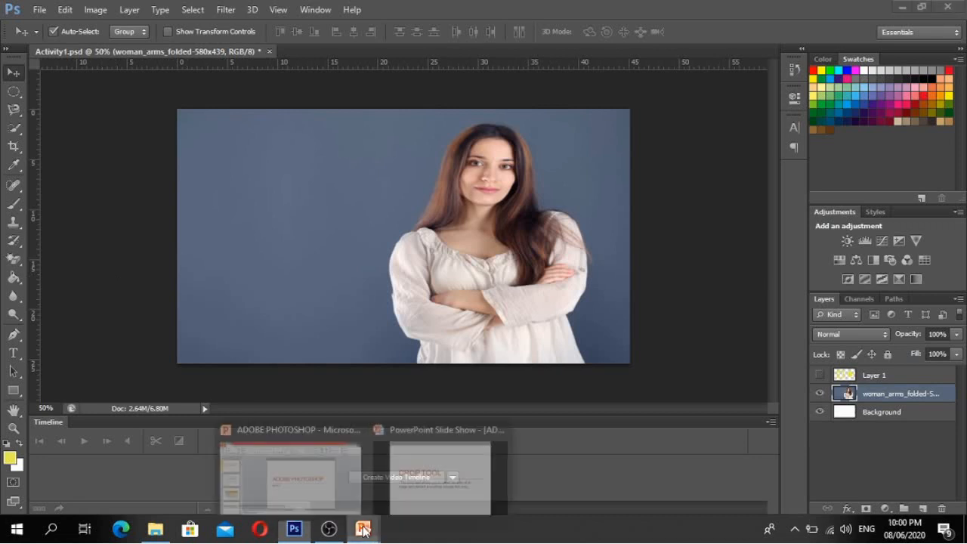
- Advance the slide show to the Eraser Tool slide, then return to Photoshop's Background layer
click(454, 472)
key(Right)
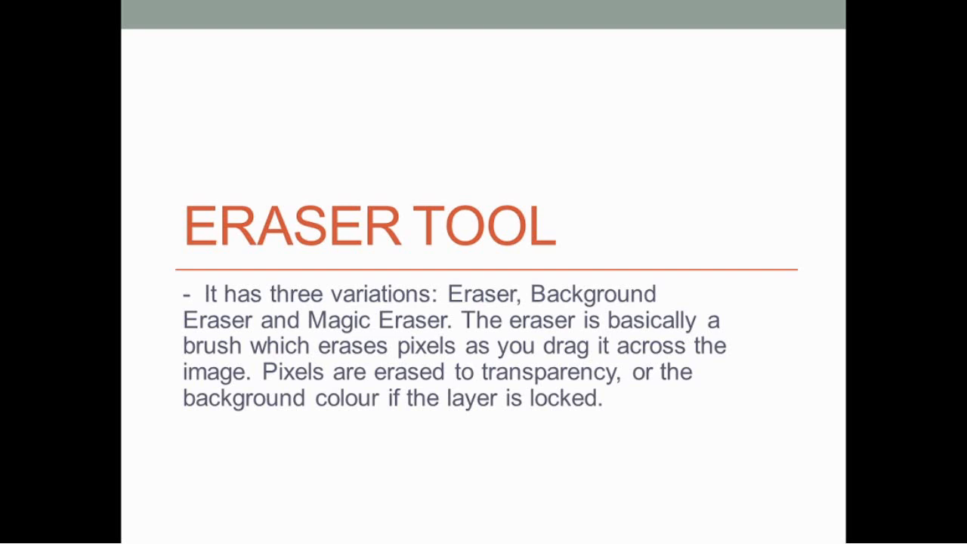
key(alt+Tab)
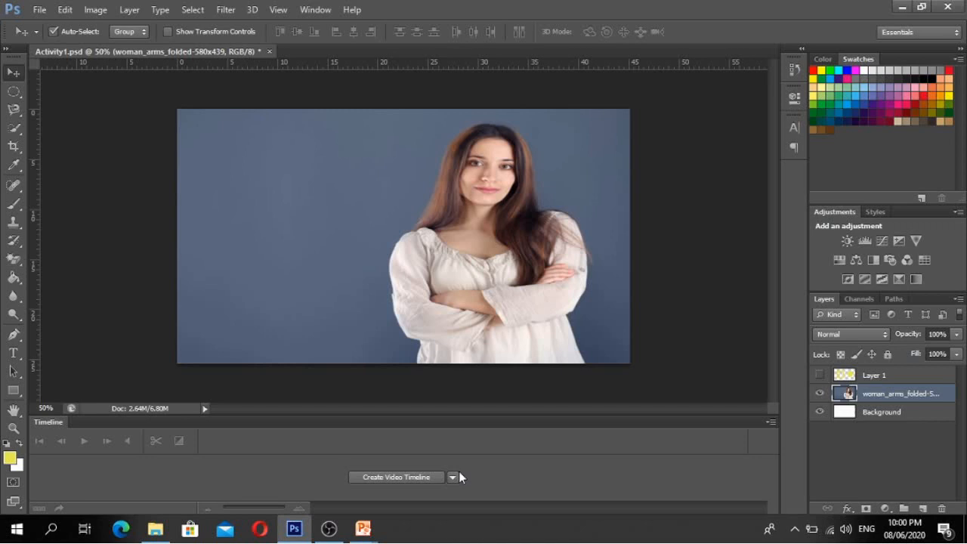
click(917, 413)
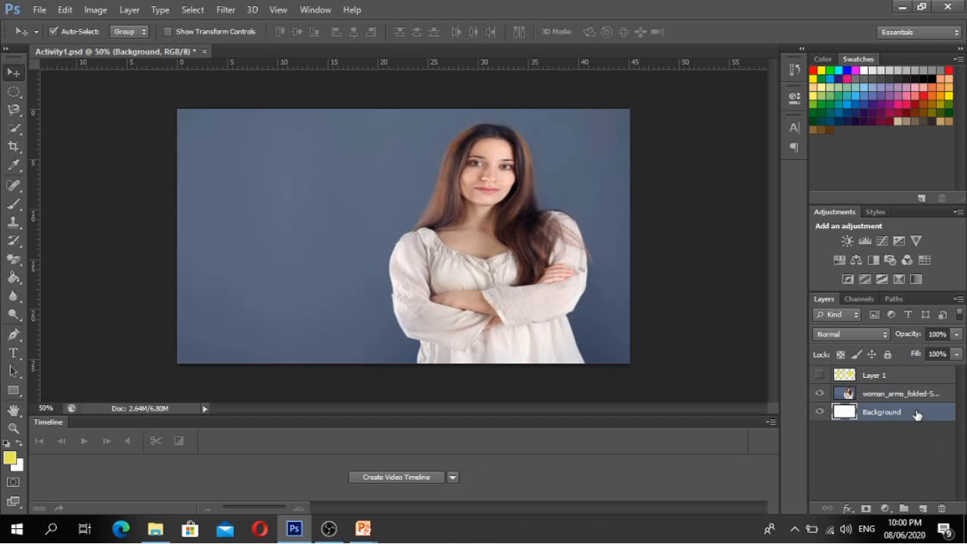
- Target the woman_arms_folded layer and select the standard Eraser Tool from its flyout
click(903, 397)
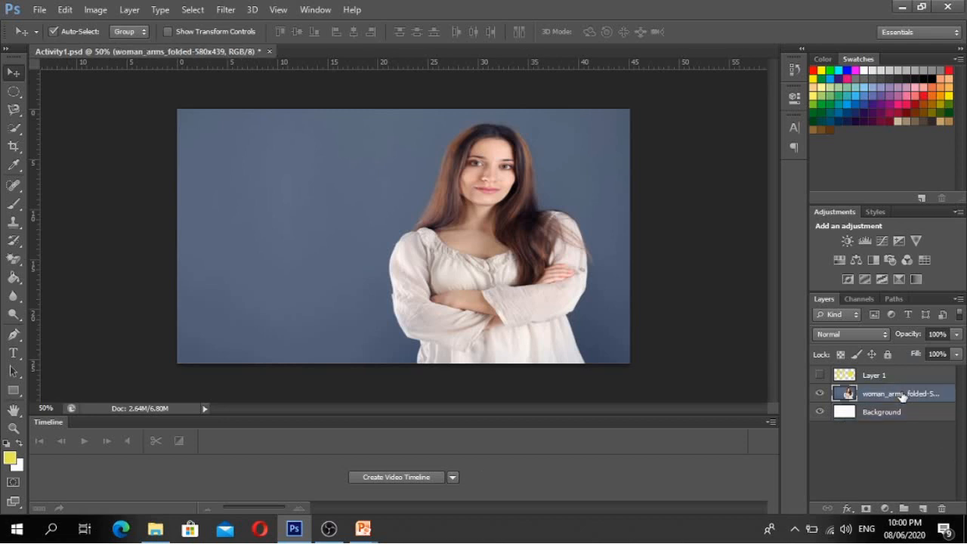
click(13, 261)
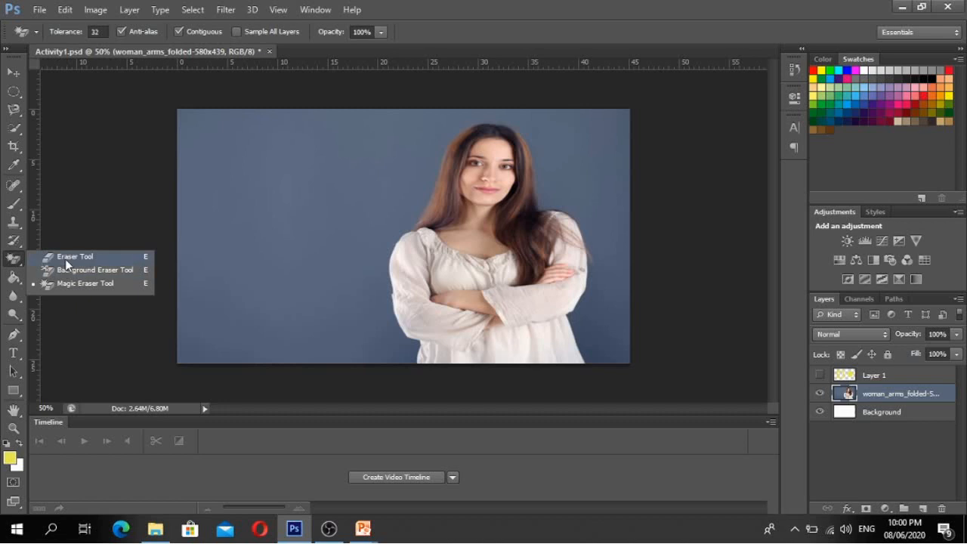
click(68, 258)
click(13, 262)
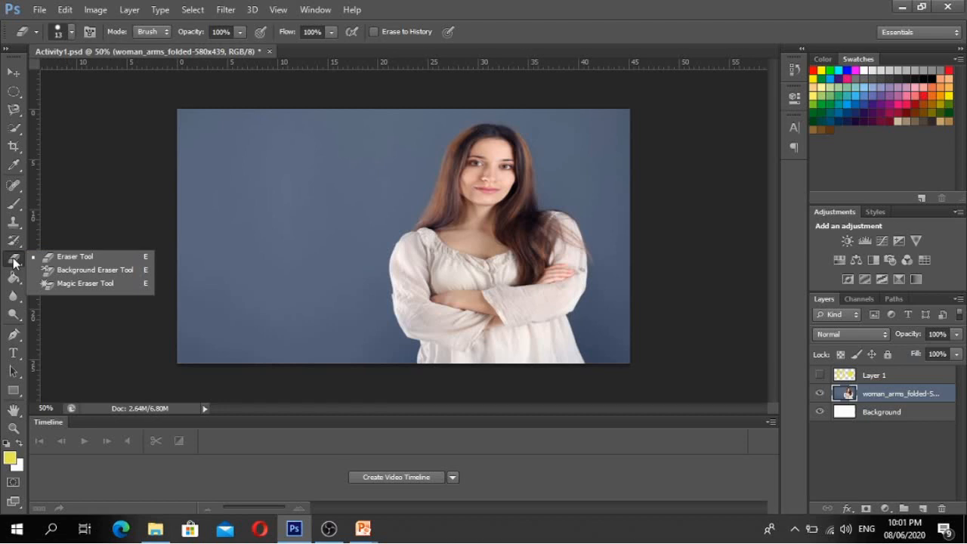
click(68, 258)
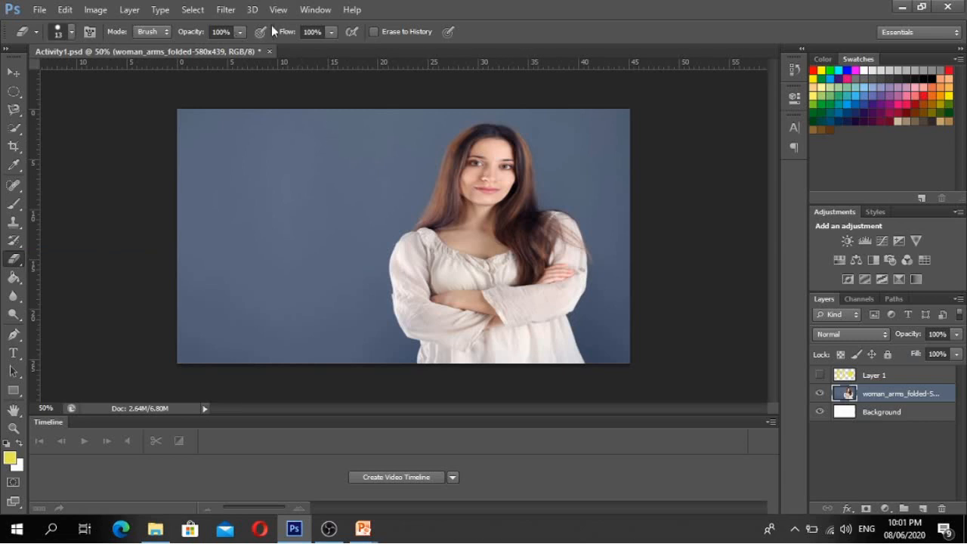
- Set the eraser to 101 px at 14% hardness and erase a soft vertical strip
click(73, 32)
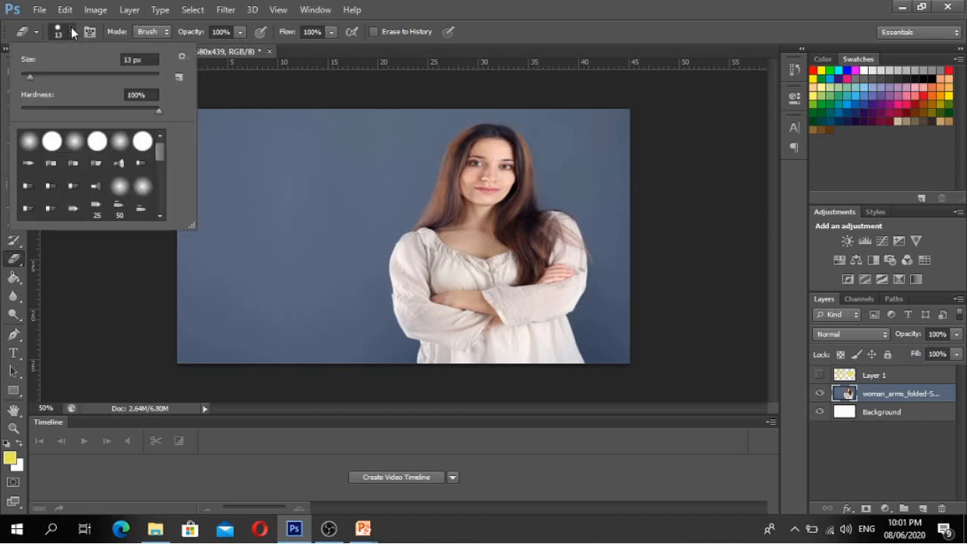
drag(30, 77, 89, 80)
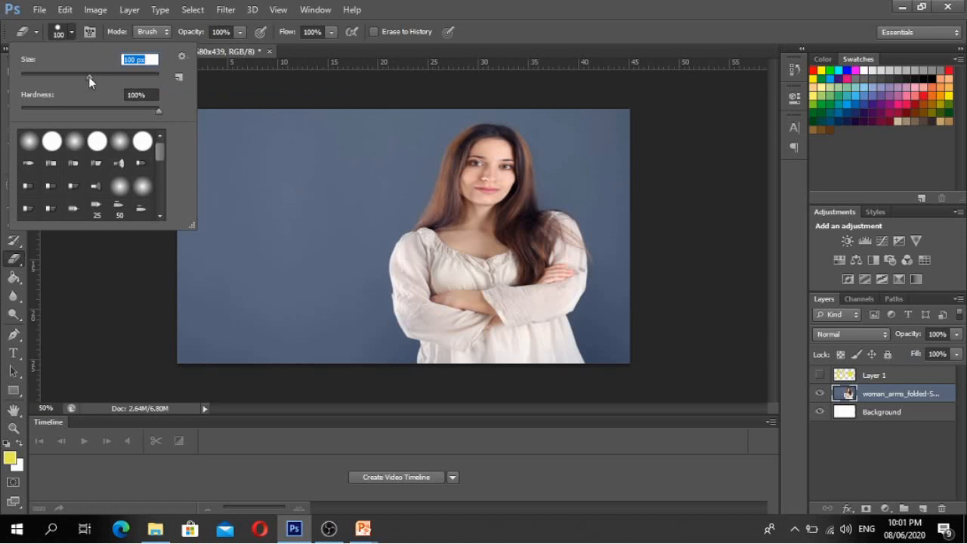
drag(88, 76, 128, 77)
click(55, 75)
click(90, 75)
drag(157, 110, 41, 112)
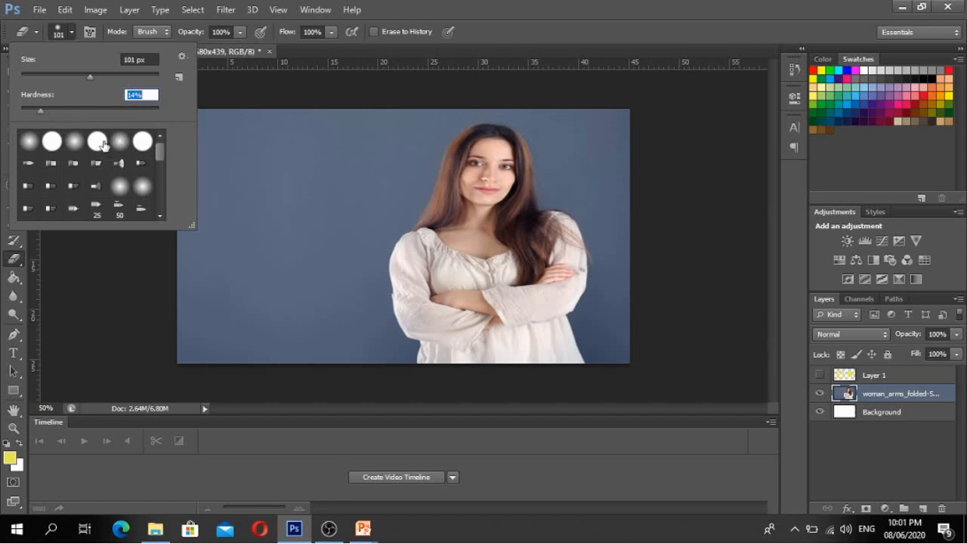
mouse_move(164, 149)
mouse_down()
mouse_move(164, 212)
mouse_move(161, 135)
mouse_up()
click(330, 184)
click(331, 184)
mouse_move(325, 140)
mouse_down()
mouse_move(331, 247)
mouse_move(330, 139)
mouse_move(329, 257)
mouse_up()
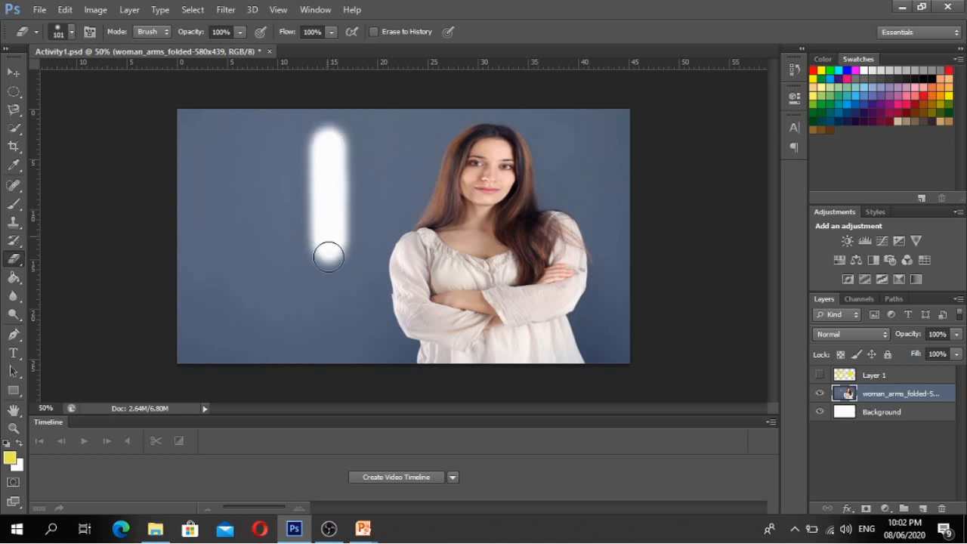
- Raise eraser hardness to 100% and erase a hard-edged patch on the photo's left side
click(72, 31)
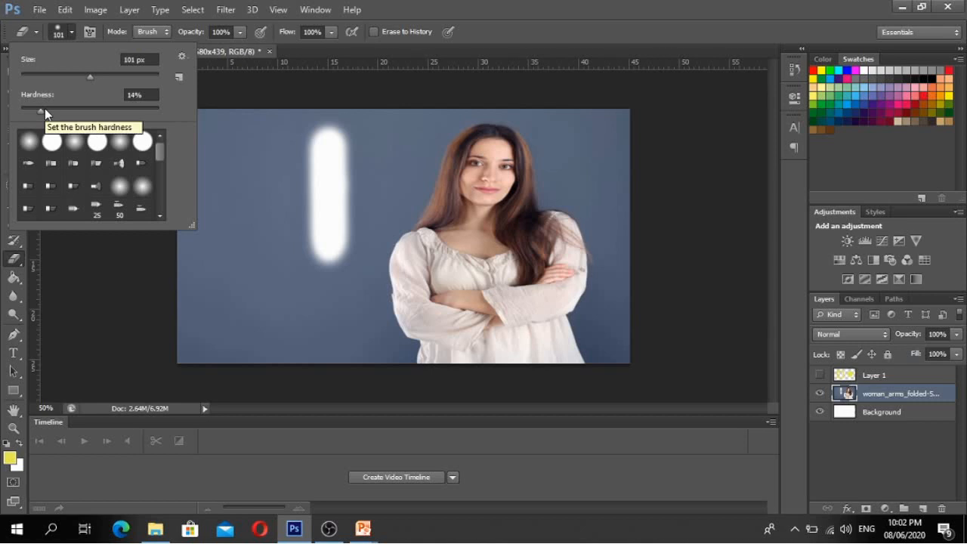
drag(45, 108, 133, 108)
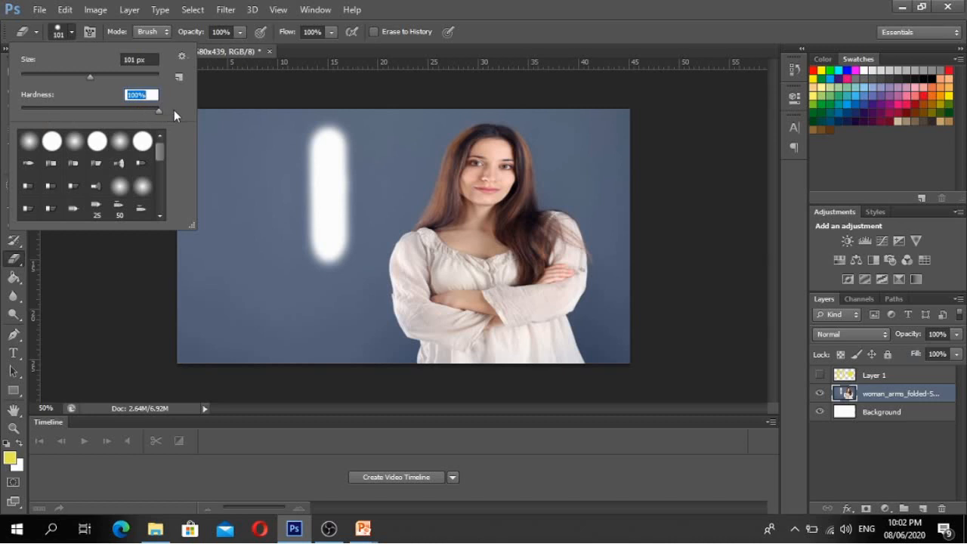
mouse_move(262, 140)
mouse_down()
mouse_move(260, 260)
mouse_move(257, 146)
mouse_move(239, 145)
mouse_up()
mouse_move(245, 182)
mouse_down()
mouse_move(241, 283)
mouse_move(224, 209)
mouse_up()
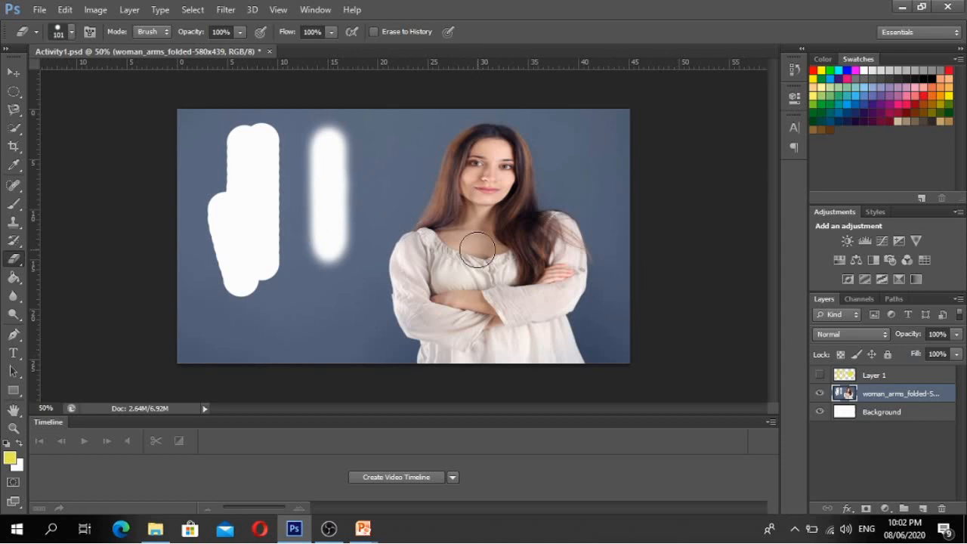
- Hide the Background layer and erase the photo's left side to transparency
click(820, 412)
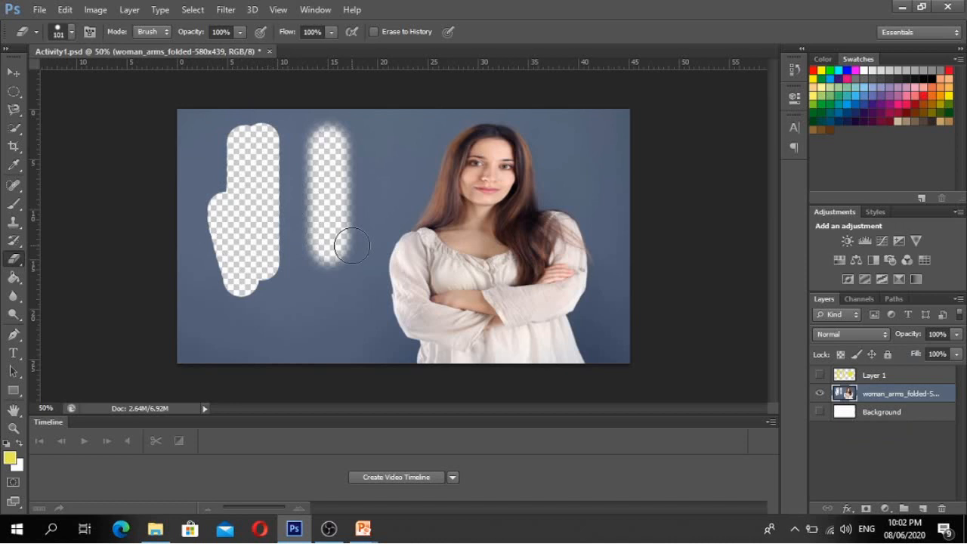
mouse_move(352, 247)
mouse_down()
mouse_move(307, 130)
mouse_move(290, 291)
mouse_move(289, 157)
mouse_move(267, 311)
mouse_move(249, 126)
mouse_move(229, 301)
mouse_move(200, 125)
mouse_move(220, 294)
mouse_move(171, 84)
mouse_move(213, 389)
mouse_move(191, 72)
mouse_move(214, 366)
mouse_move(221, 78)
mouse_move(326, 99)
mouse_move(334, 271)
mouse_move(352, 103)
mouse_move(323, 327)
mouse_move(330, 151)
mouse_move(301, 385)
mouse_move(145, 360)
mouse_move(273, 370)
mouse_move(164, 304)
mouse_move(286, 312)
mouse_move(229, 56)
mouse_move(196, 195)
mouse_move(187, 167)
mouse_move(227, 360)
mouse_move(290, 329)
mouse_move(314, 291)
mouse_move(348, 345)
mouse_move(353, 198)
mouse_move(353, 300)
mouse_move(344, 297)
mouse_move(318, 380)
mouse_up()
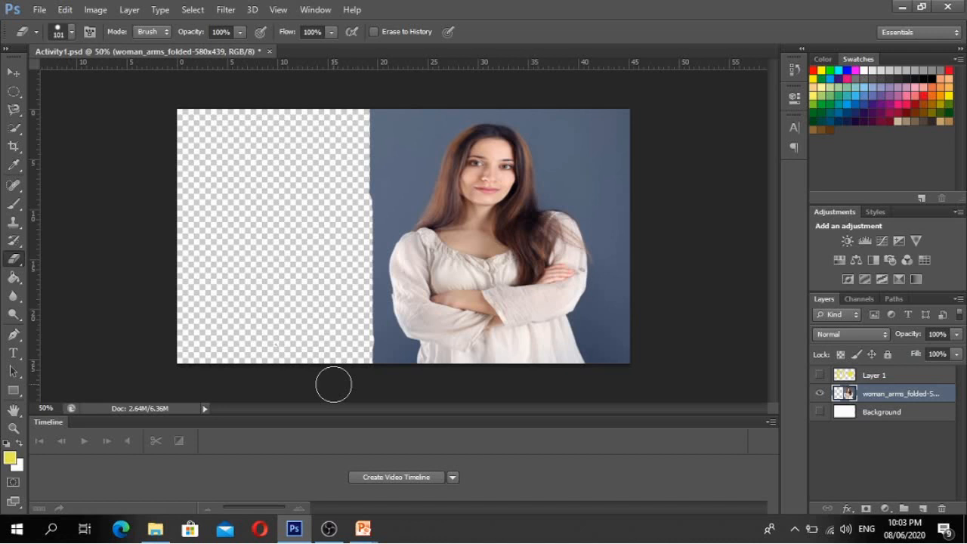
right_click(11, 262)
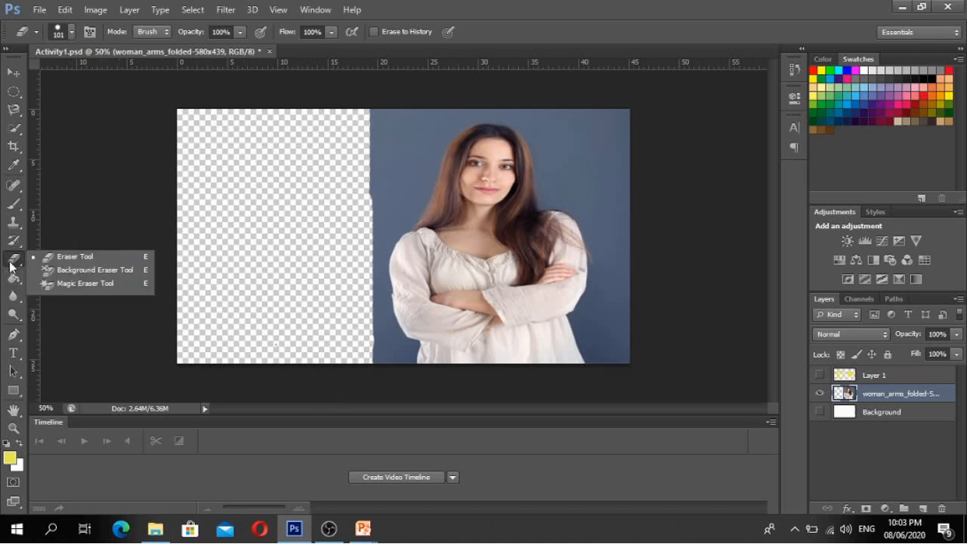
- Try the Background Eraser on the blue backdrop beside her head, then undo the strokes
click(57, 270)
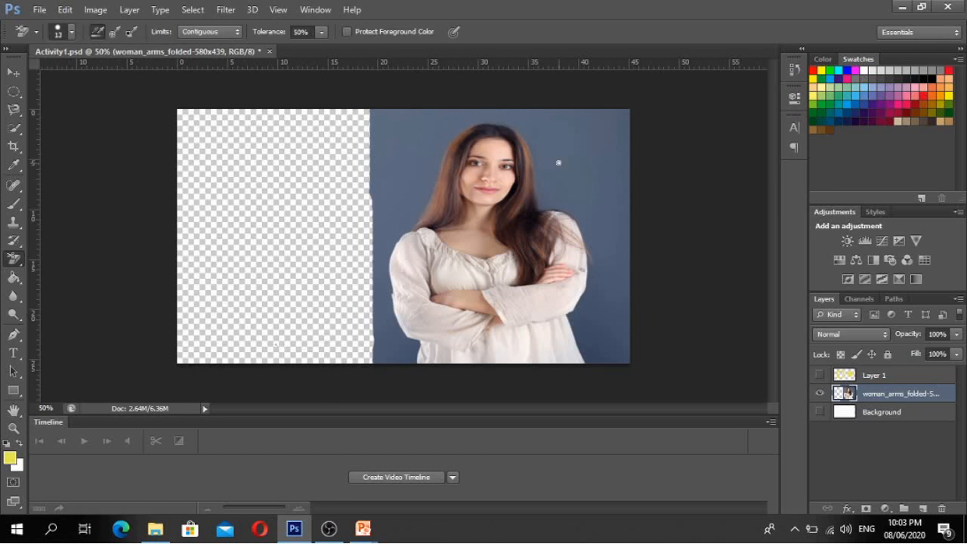
drag(558, 162, 609, 205)
drag(583, 149, 589, 163)
drag(616, 239, 630, 257)
key(ctrl+z)
key(ctrl+alt+z)
- Use the Magic Eraser to remove the remaining blue backdrop around the woman
click(12, 258)
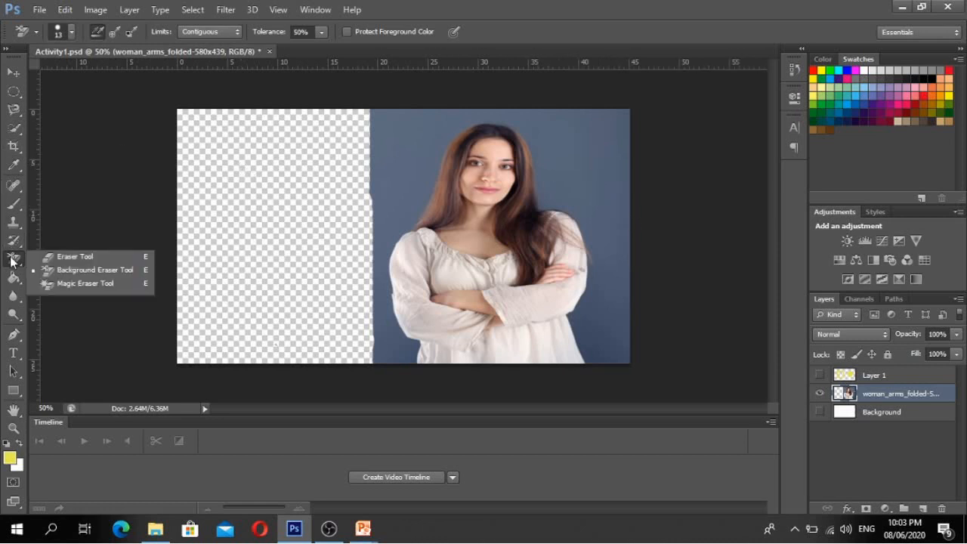
click(71, 283)
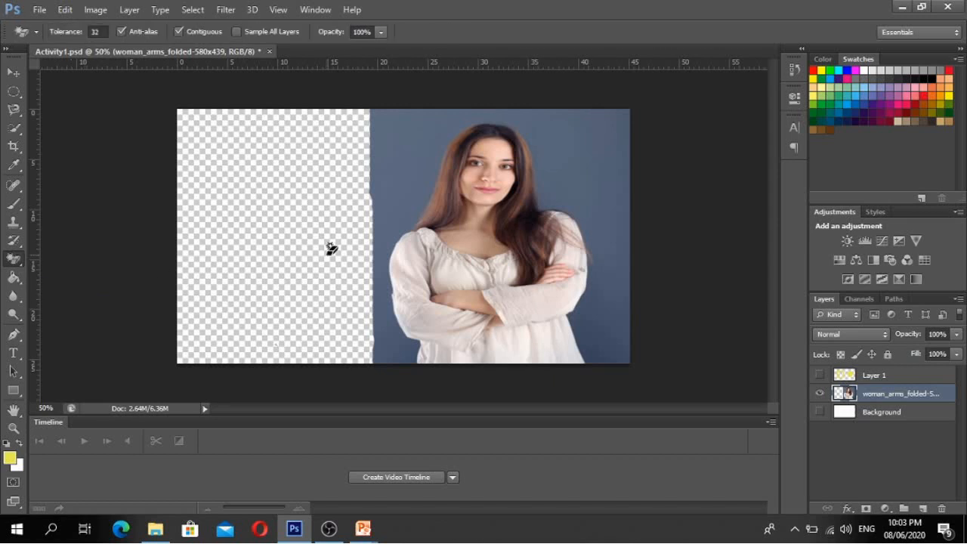
click(587, 155)
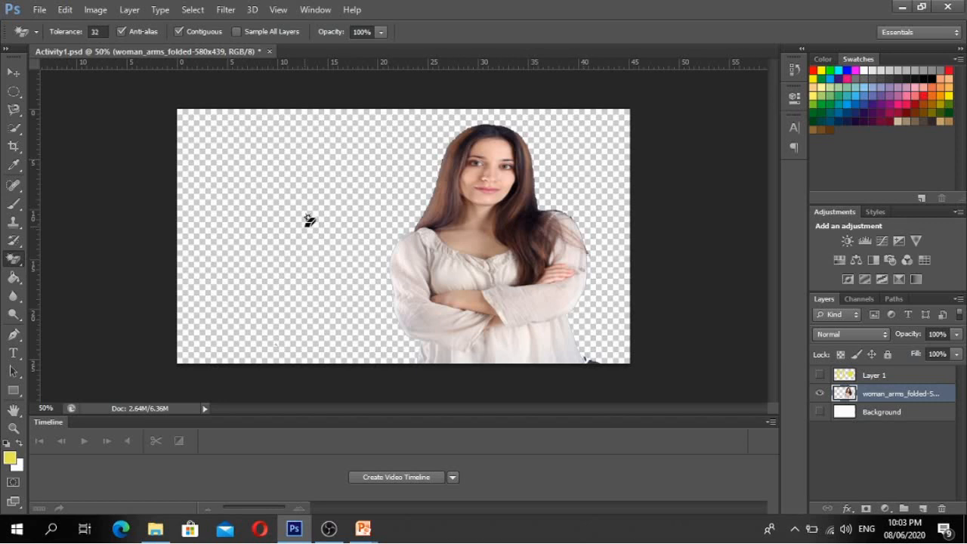
right_click(14, 261)
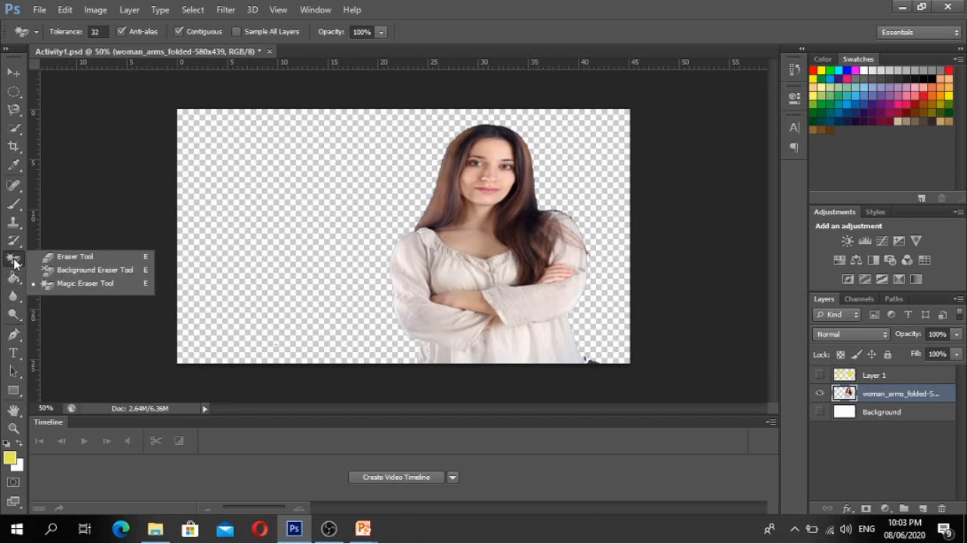
- Undo the erasures, retest the Magic Eraser on backdrop and blouse, then restore the original photo
click(301, 253)
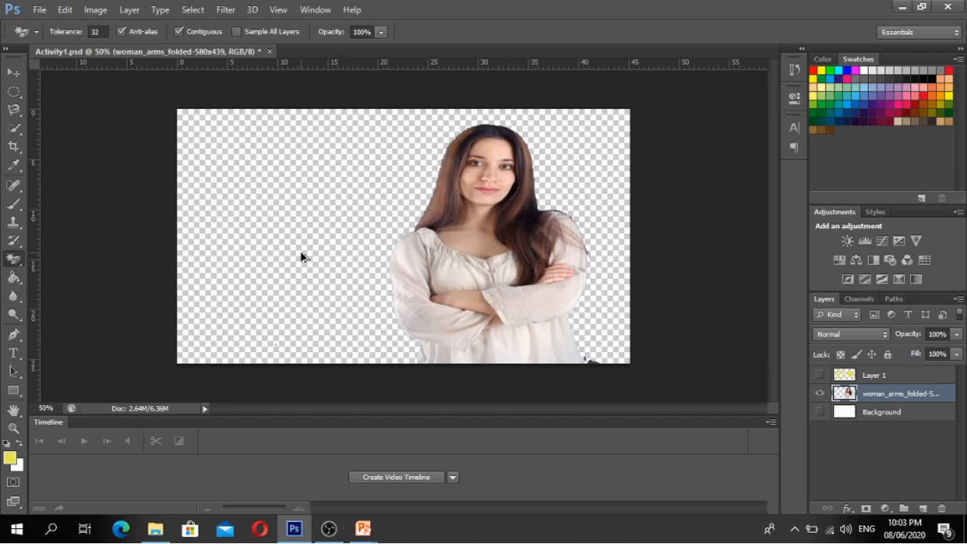
key(ctrl+alt+z)
key(ctrl+alt+z)
key(ctrl+alt+z)
key(ctrl+alt+z)
key(ctrl+alt+z)
key(ctrl+alt+z)
key(ctrl+alt+z)
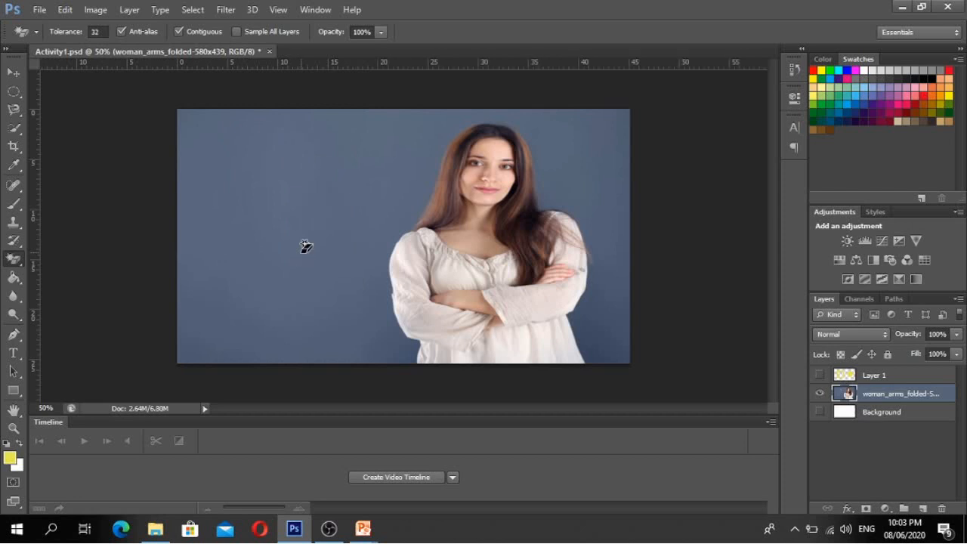
click(291, 182)
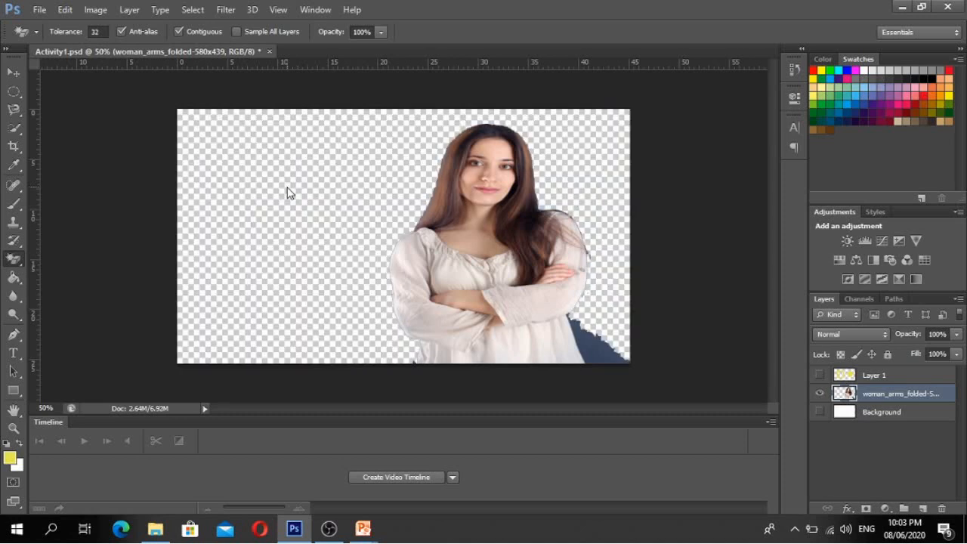
click(597, 355)
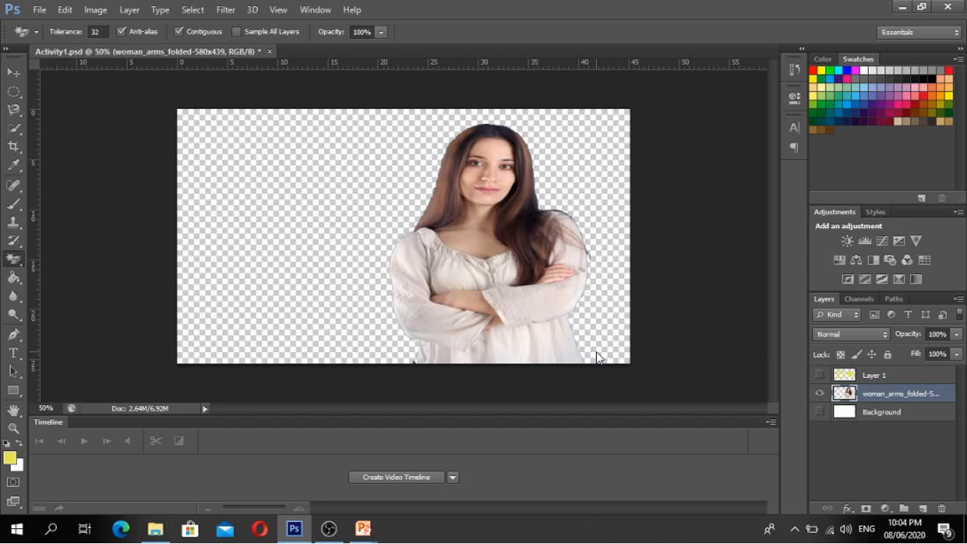
key(ctrl+alt+a)
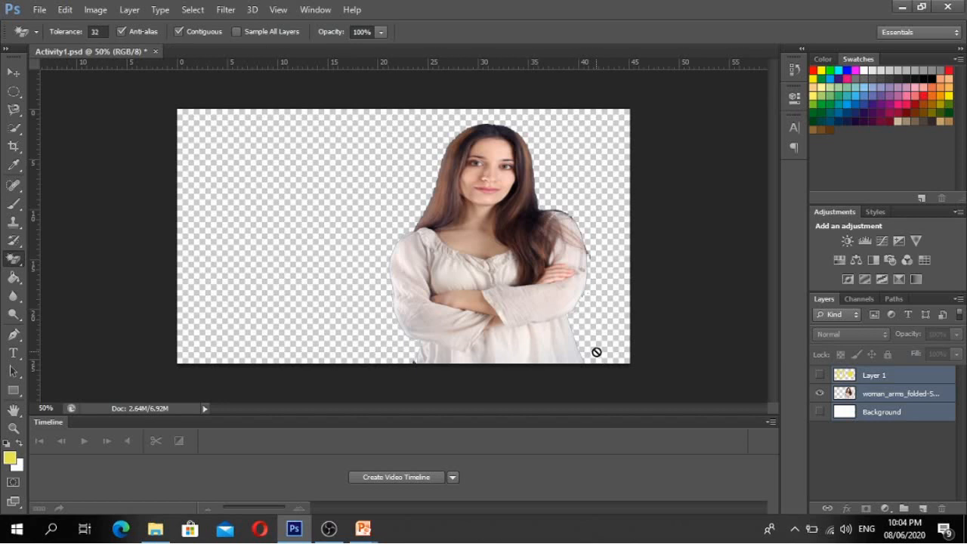
key(ctrl+alt+z)
key(ctrl+alt+z)
key(ctrl+alt+z)
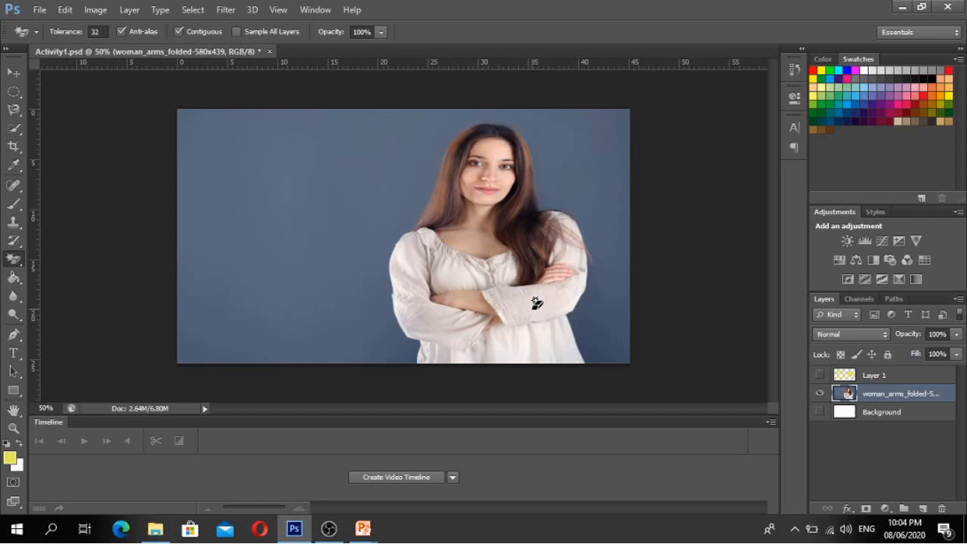
click(532, 314)
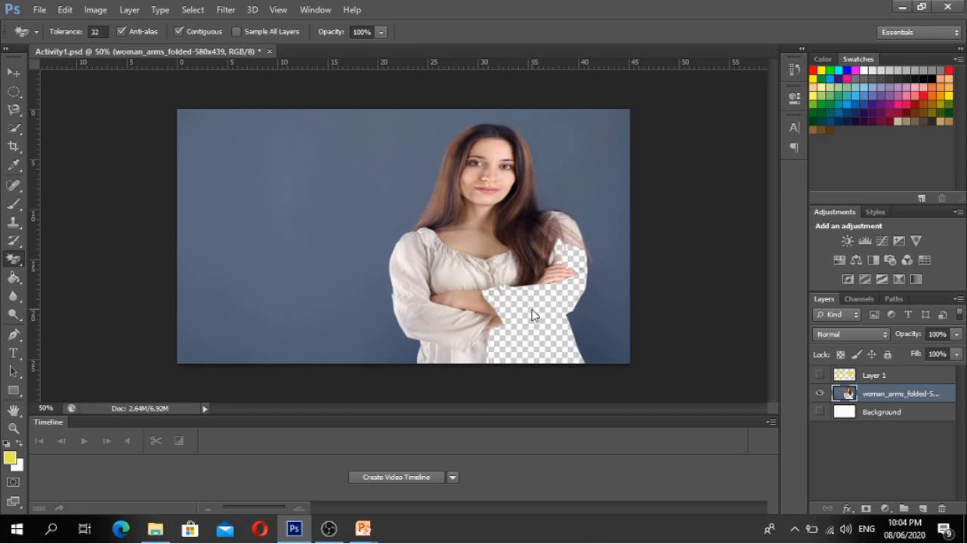
key(ctrl+z)
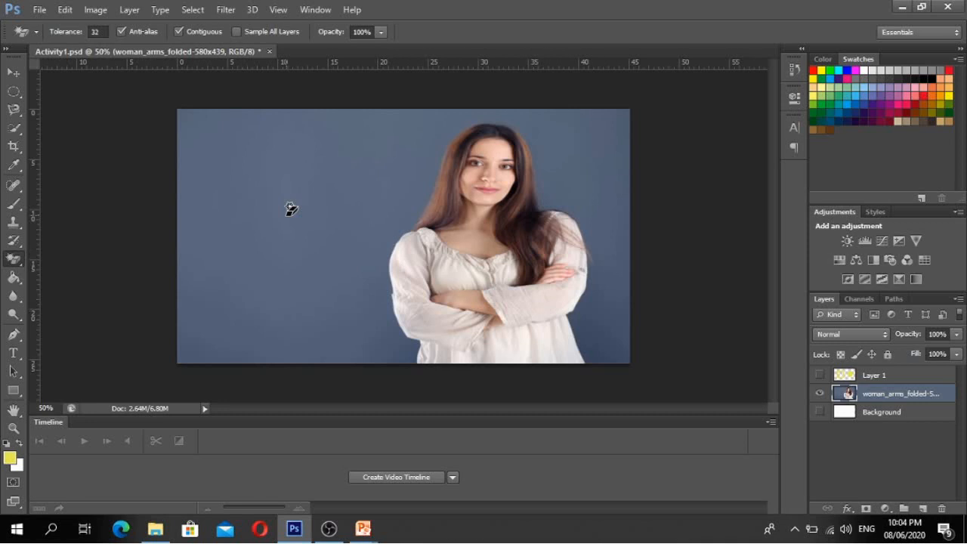
- Advance the slide show to the Paint Bucket Tool slide and return to Activity1.psd
mouse_move(363, 529)
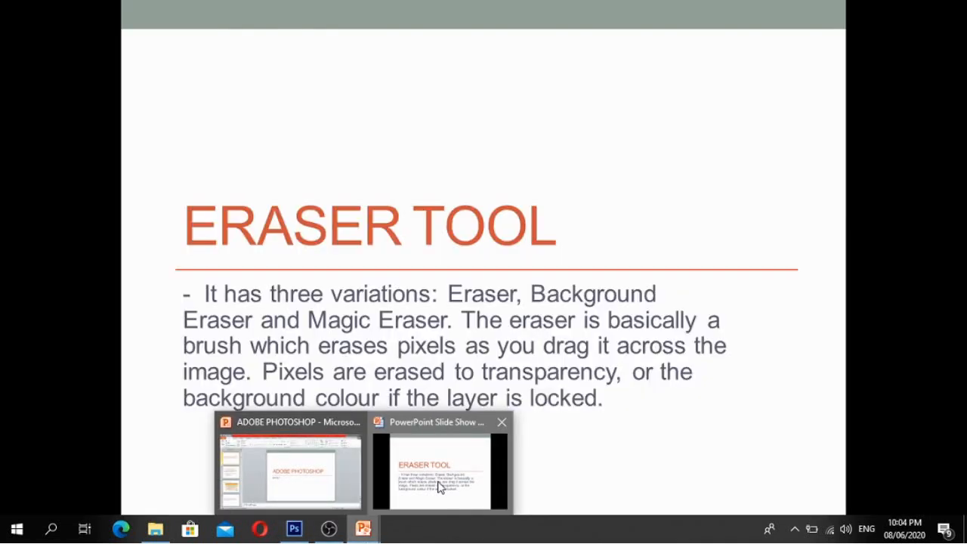
click(441, 488)
key(Right)
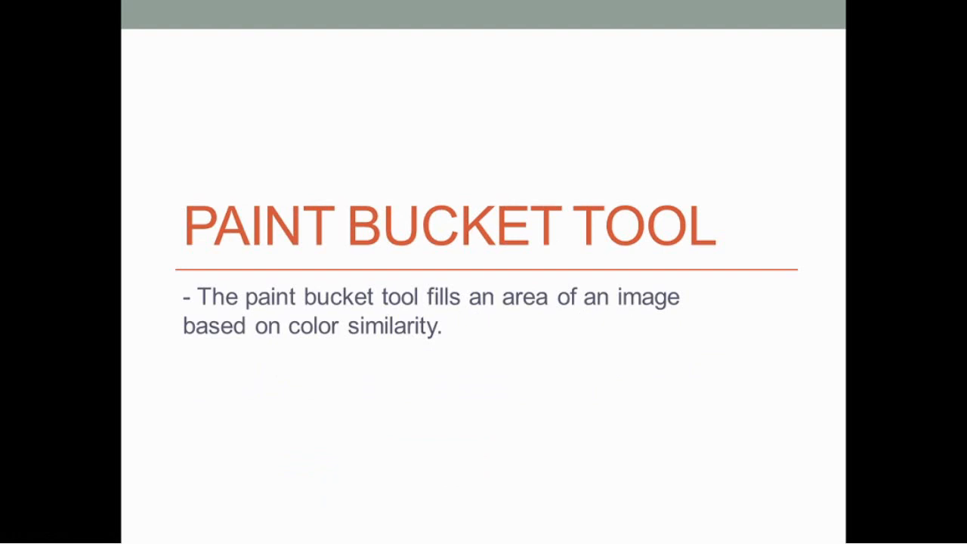
key(alt+Tab)
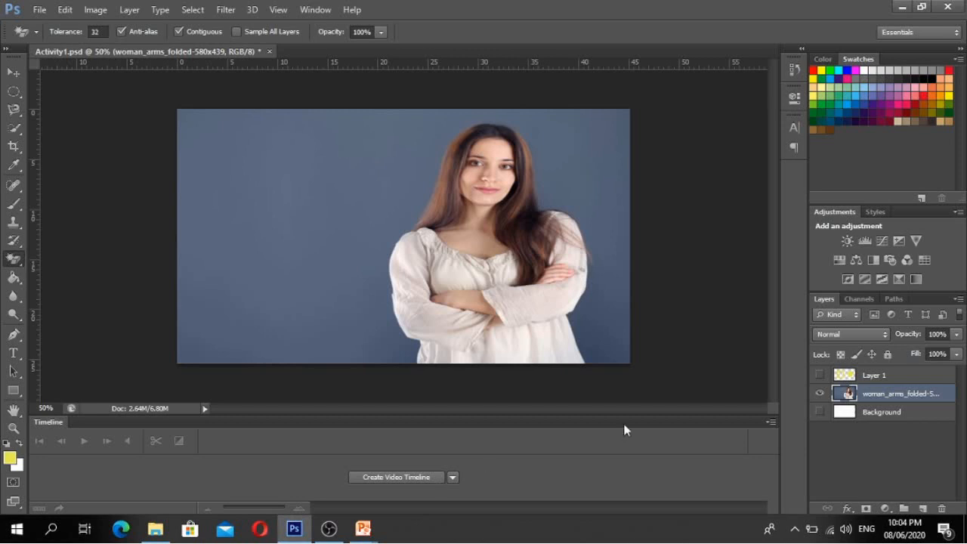
- Hide the woman photo layer, show the white Background, and move it to cover the canvas
click(891, 376)
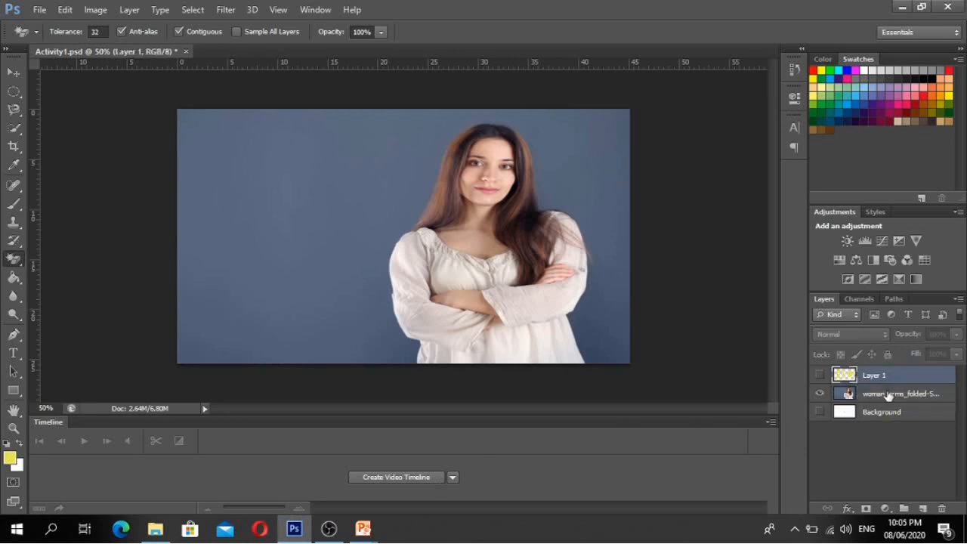
click(889, 394)
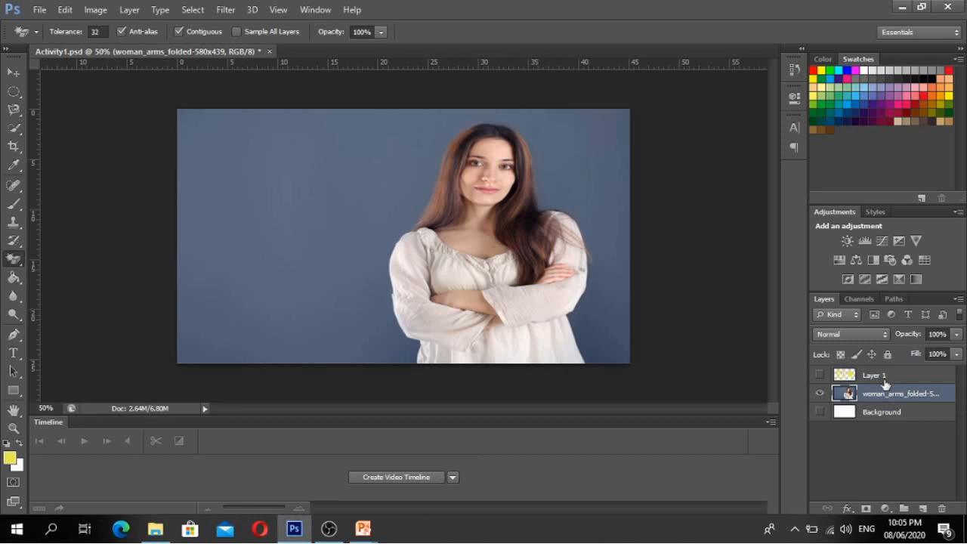
click(821, 395)
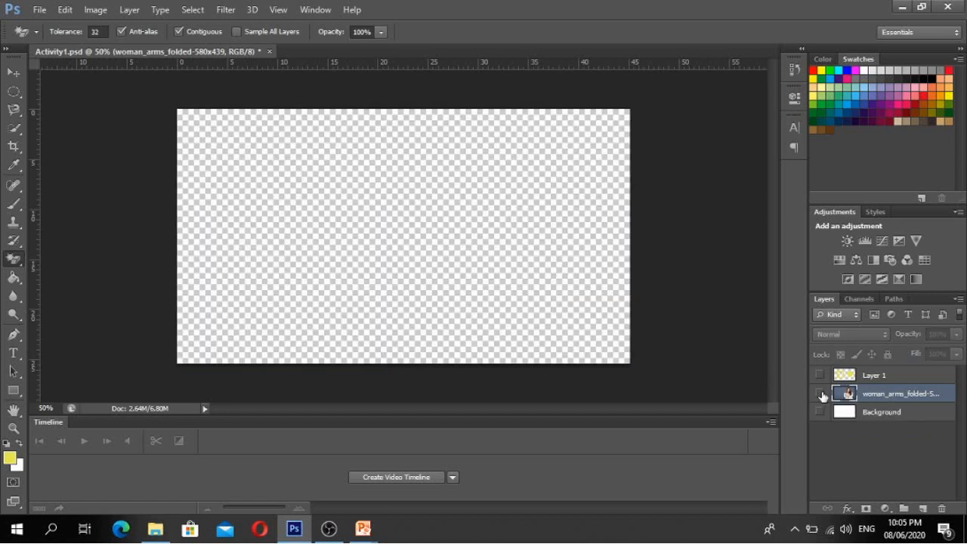
click(820, 413)
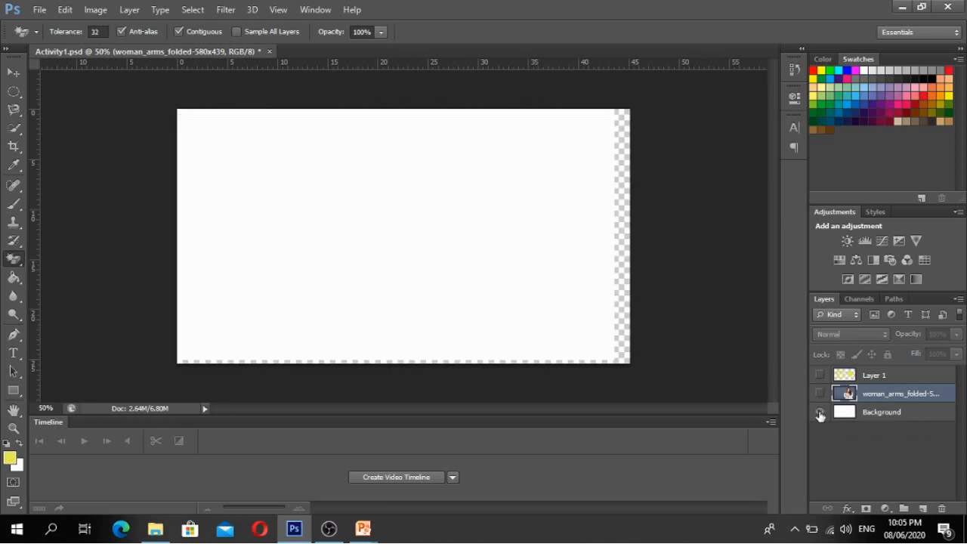
click(15, 72)
drag(302, 190, 319, 195)
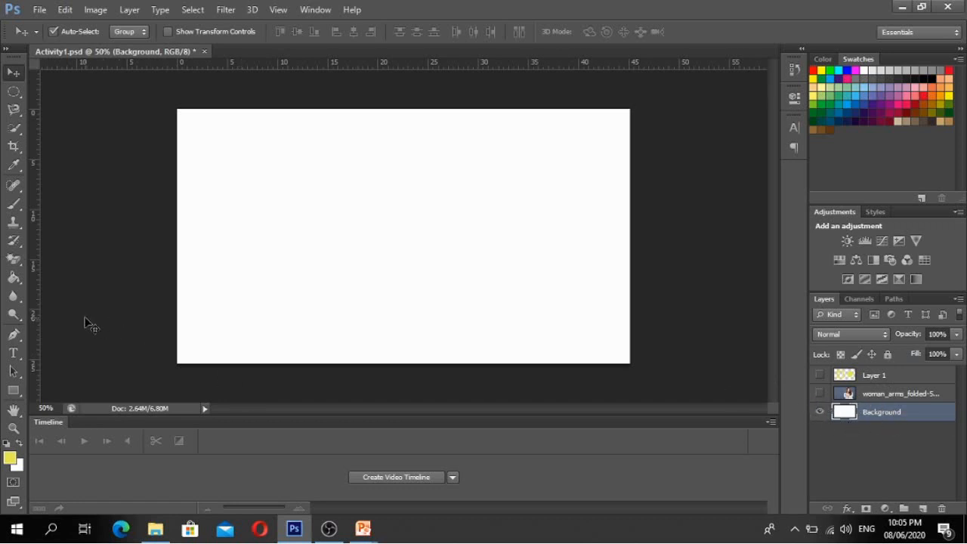
- Swap the Paint Bucket for the Gradient Tool from the fill tool flyout
click(9, 283)
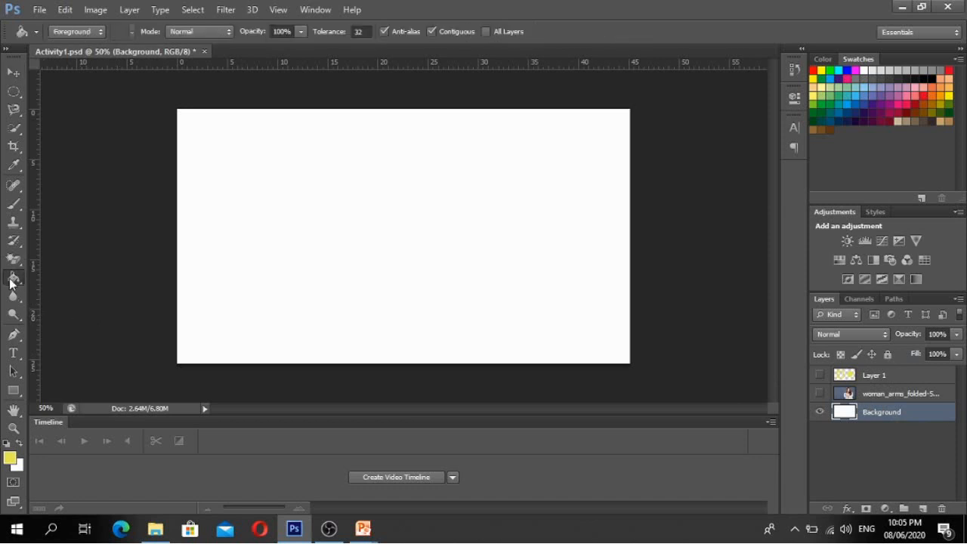
right_click(10, 283)
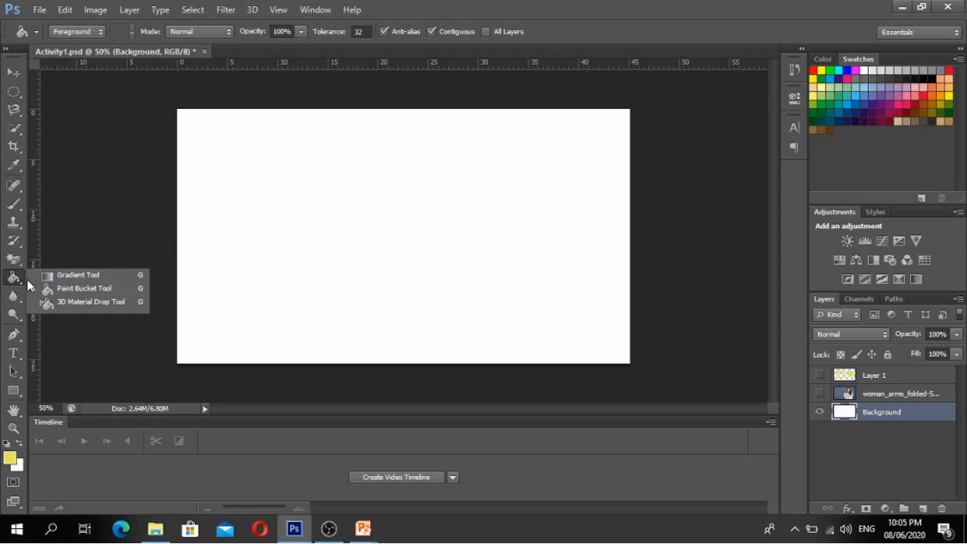
click(87, 276)
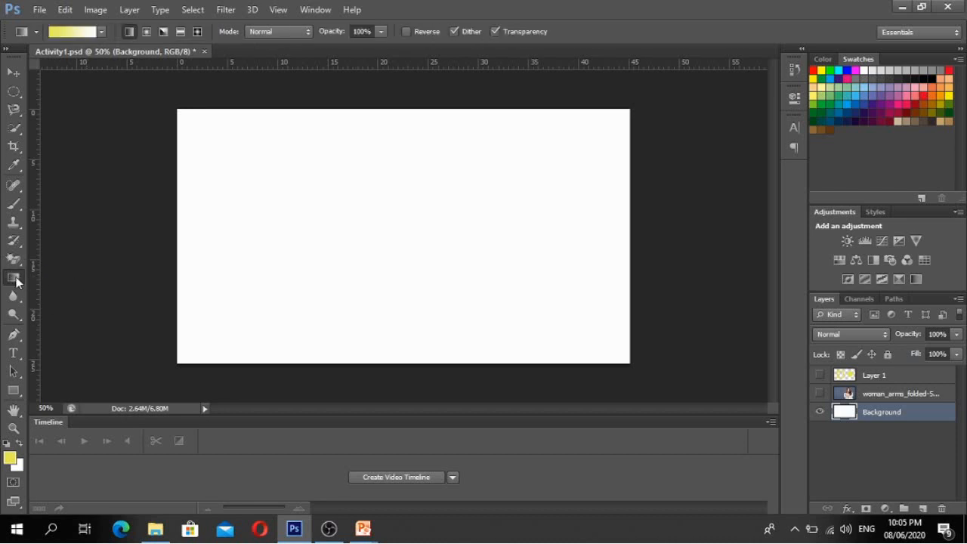
- Keep the Gradient Tool active and open its Gradient Editor
right_click(16, 281)
click(62, 278)
click(74, 33)
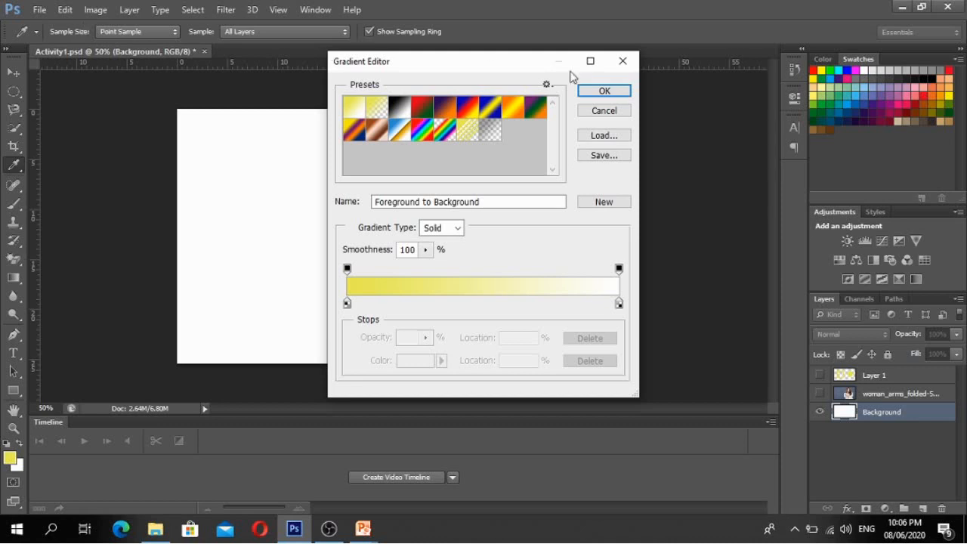
click(621, 62)
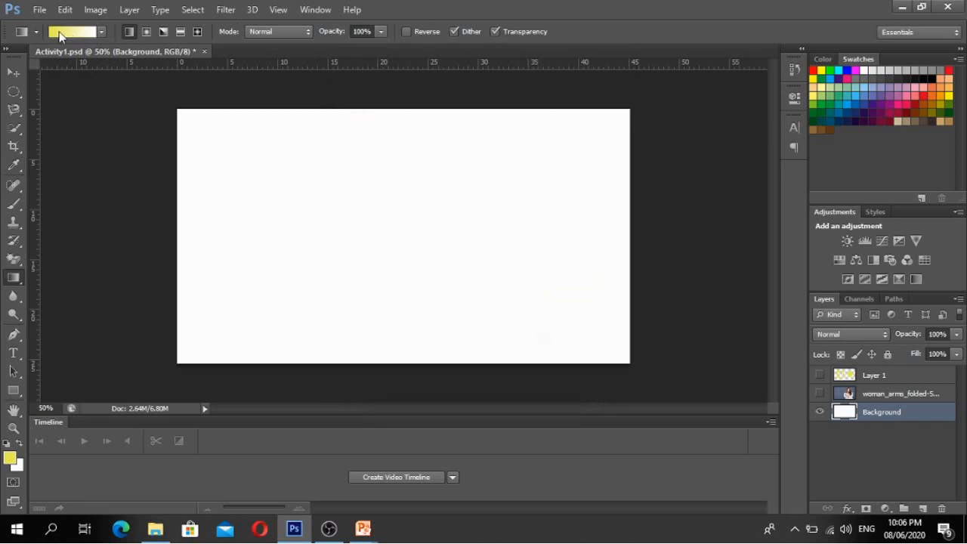
click(77, 31)
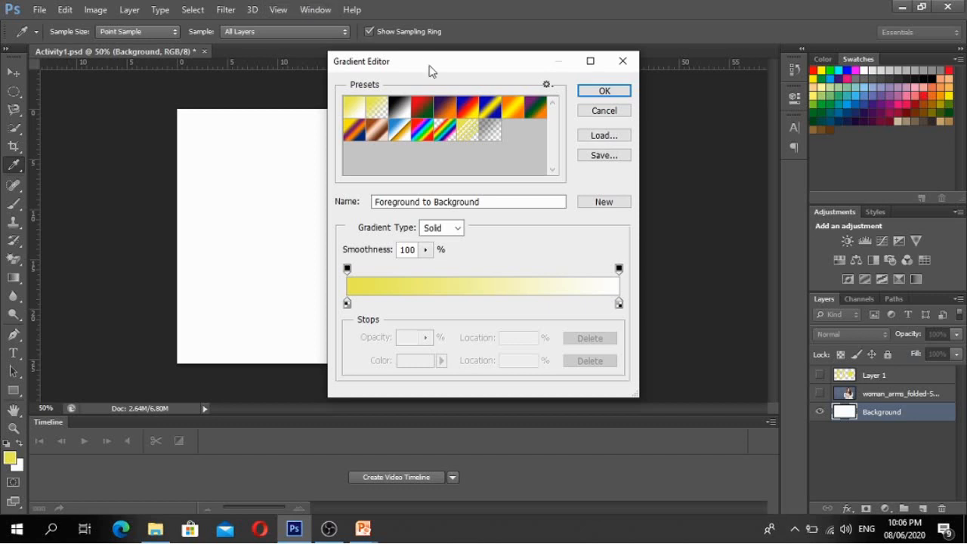
drag(430, 70, 386, 71)
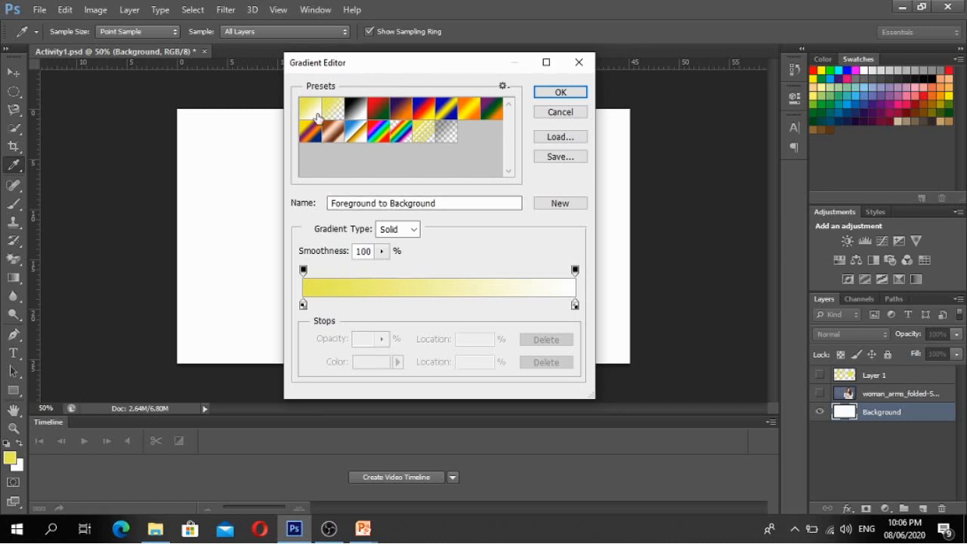
- Apply the Orange, Yellow, Orange preset as a Solid gradient with the yellow stop at 48%
click(376, 114)
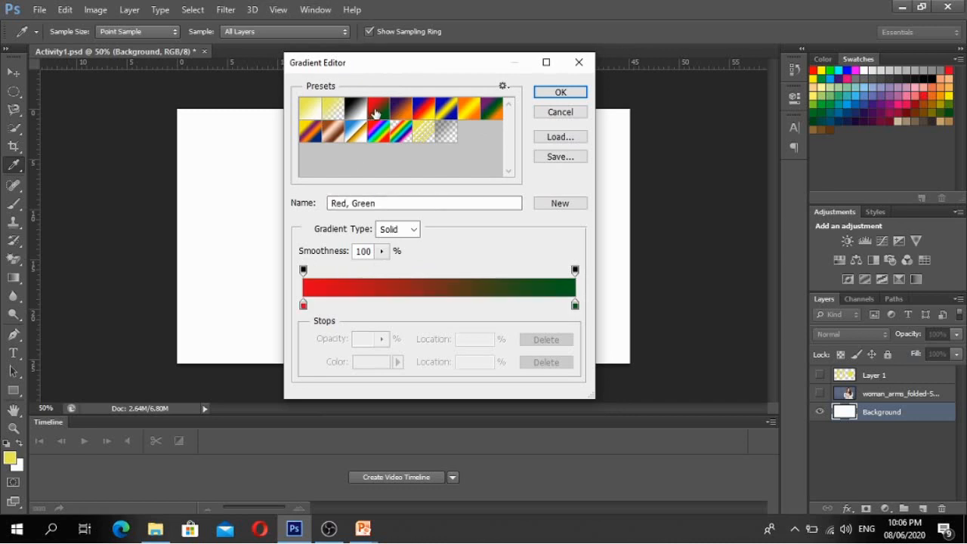
click(422, 115)
click(451, 113)
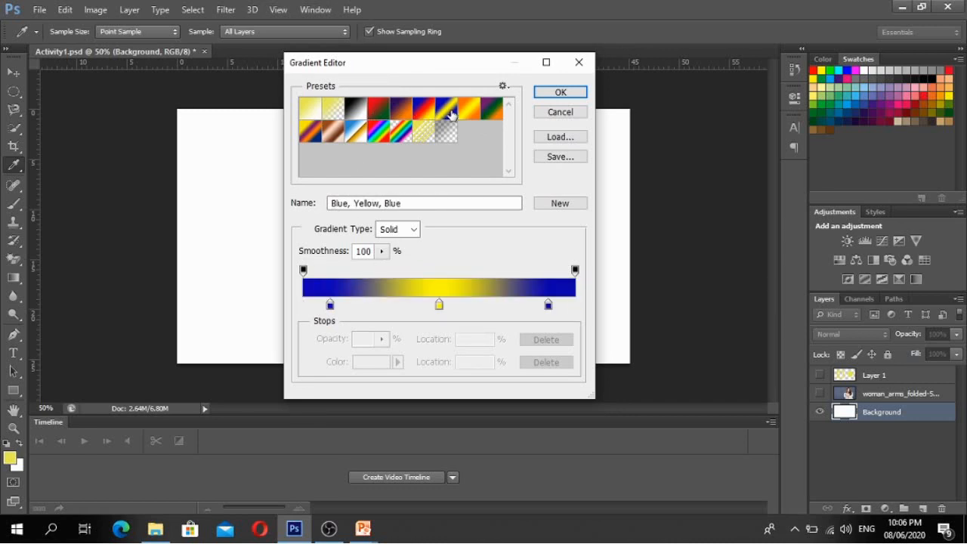
click(468, 114)
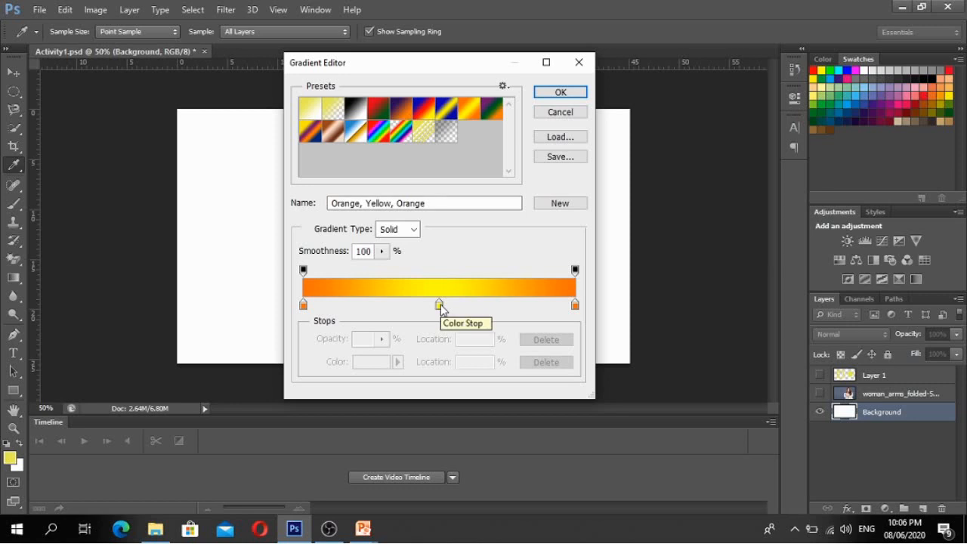
click(415, 233)
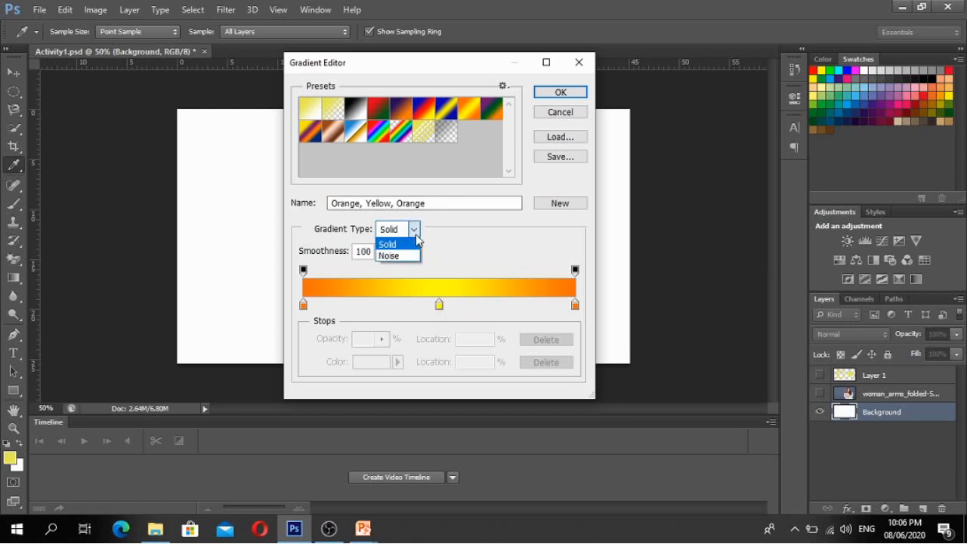
click(415, 243)
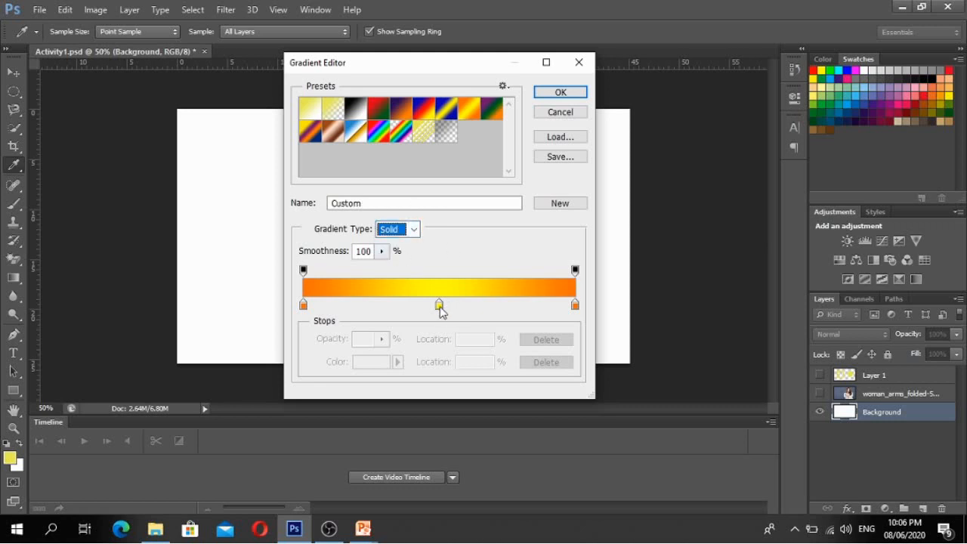
drag(440, 305, 380, 313)
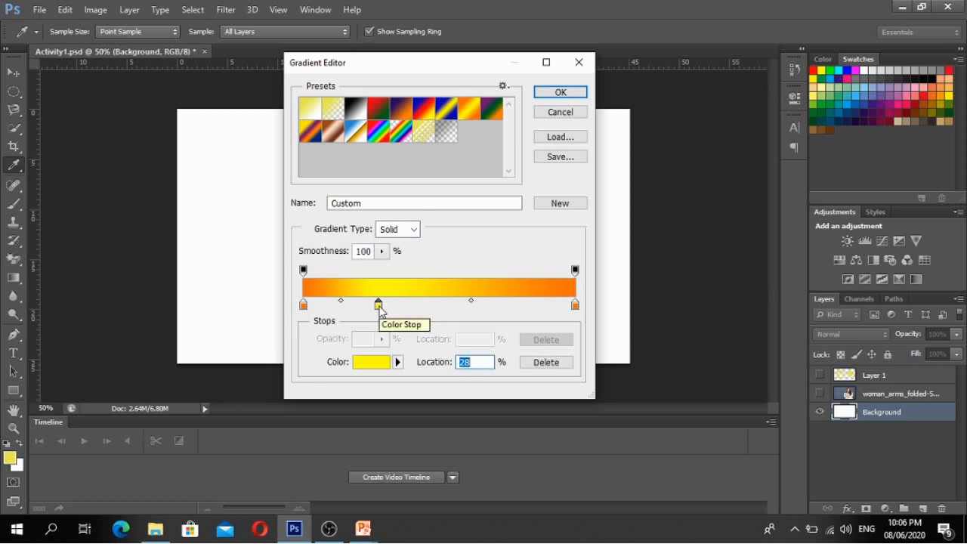
drag(381, 311, 437, 309)
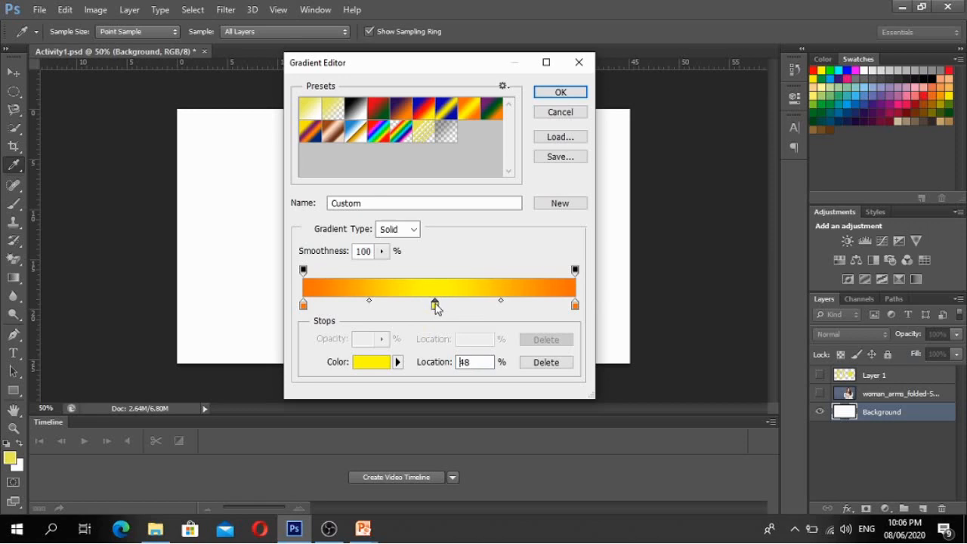
- Inspect the yellow and left orange stop colours, cancelling without changes
double_click(436, 306)
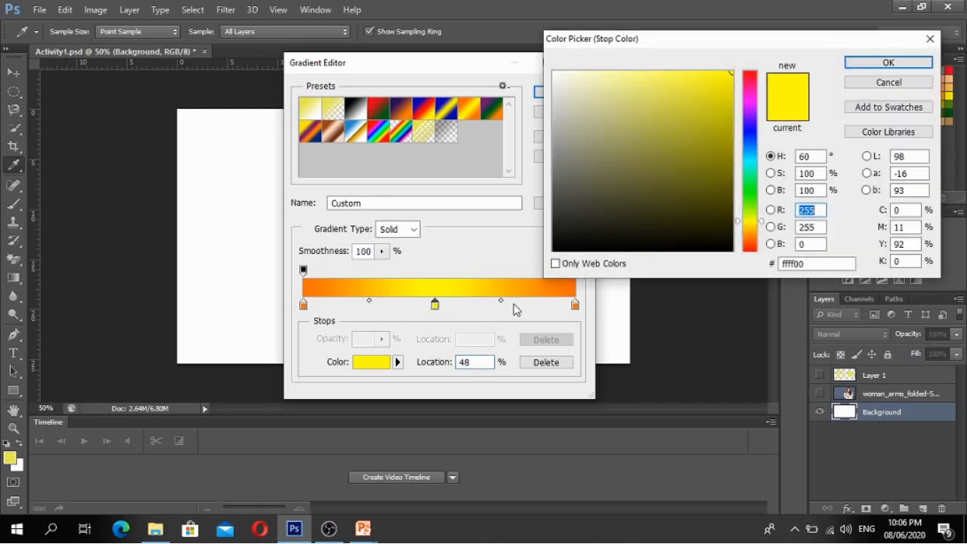
click(869, 62)
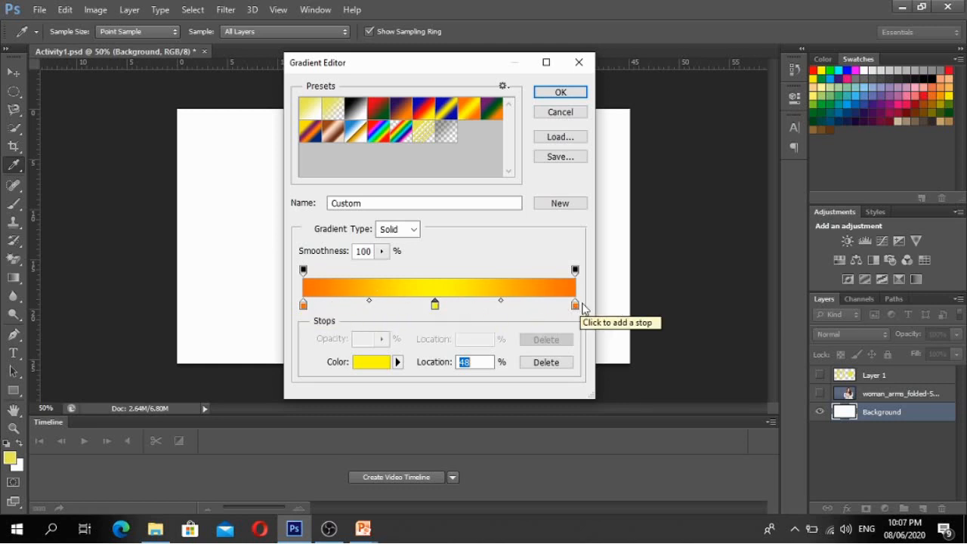
click(303, 305)
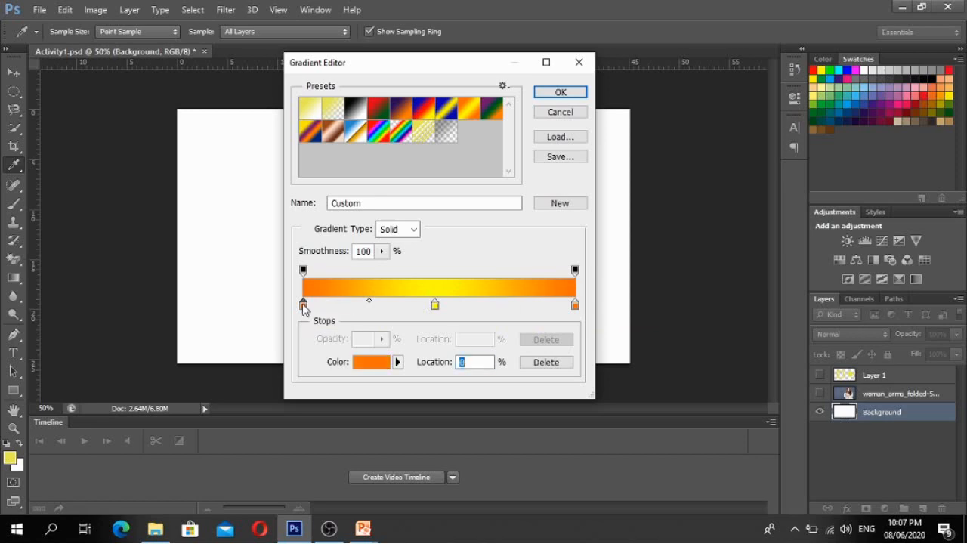
click(370, 365)
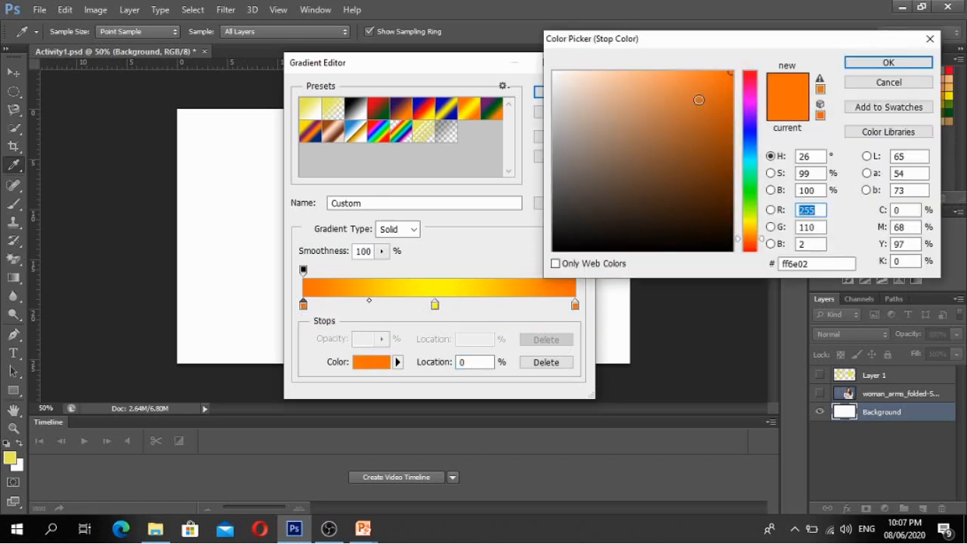
click(889, 62)
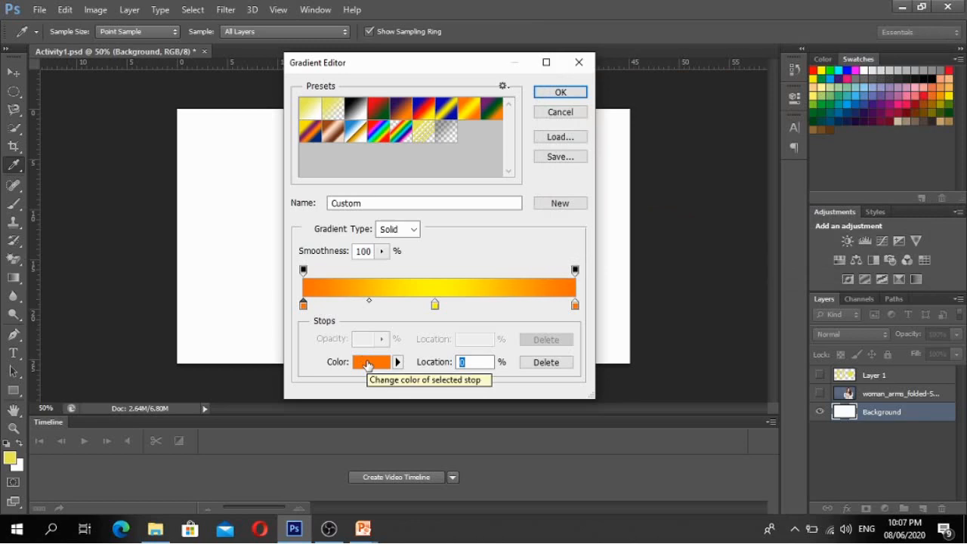
- Try new left-stop colours, discard them, and accept the orange–yellow–orange gradient
click(368, 366)
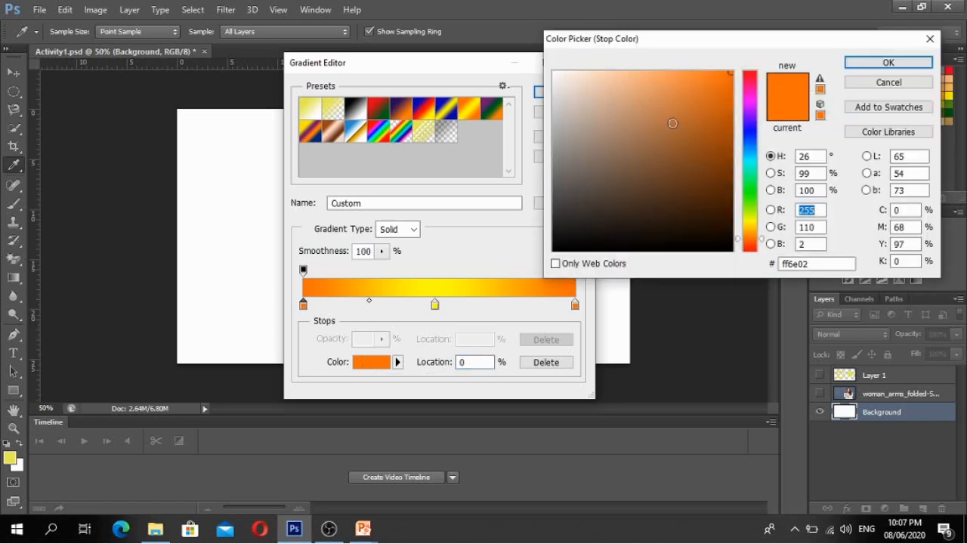
click(618, 94)
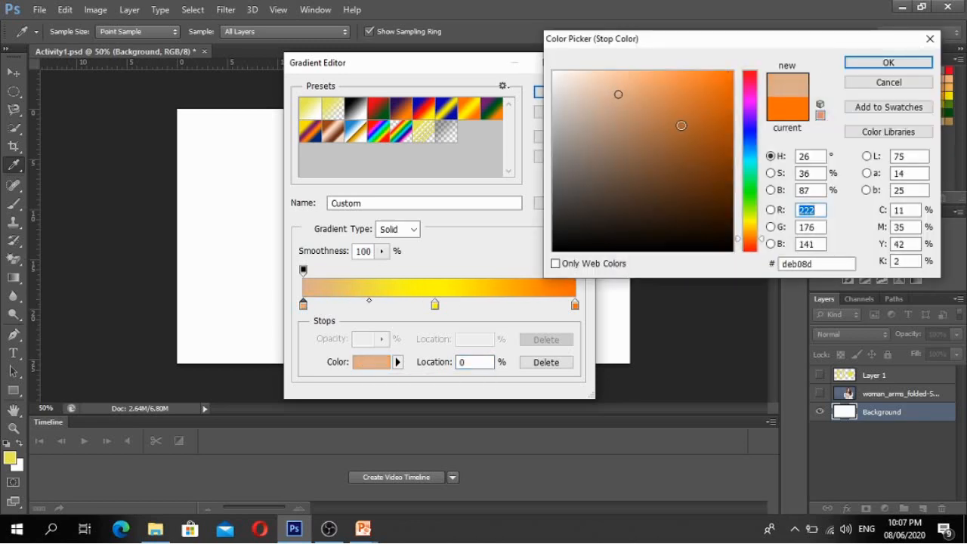
click(706, 143)
mouse_move(707, 143)
mouse_down()
mouse_move(680, 199)
mouse_move(623, 211)
mouse_up()
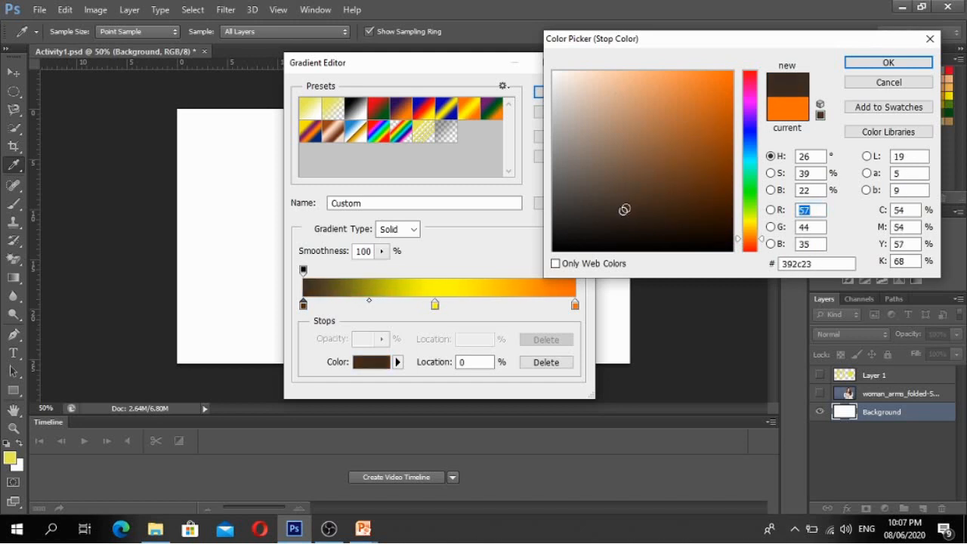
drag(624, 211, 680, 122)
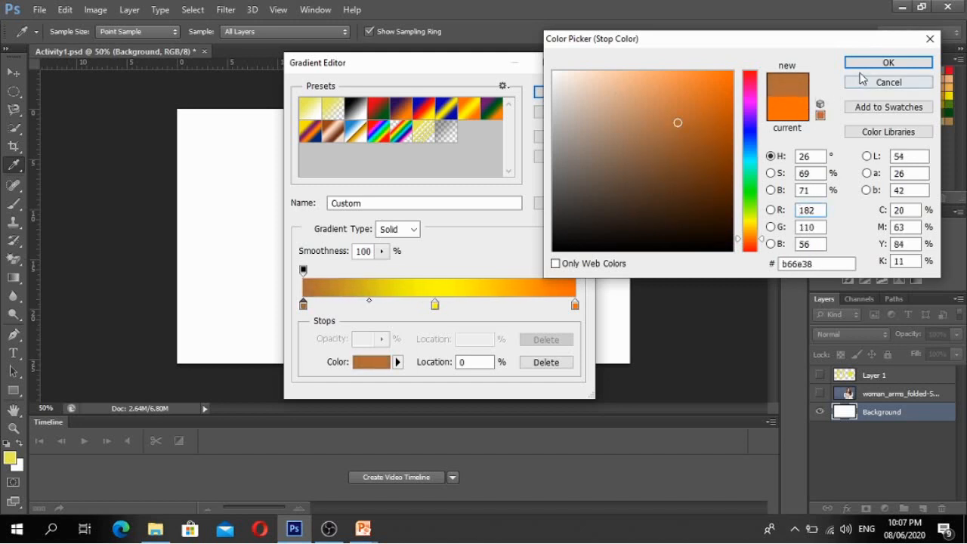
click(931, 40)
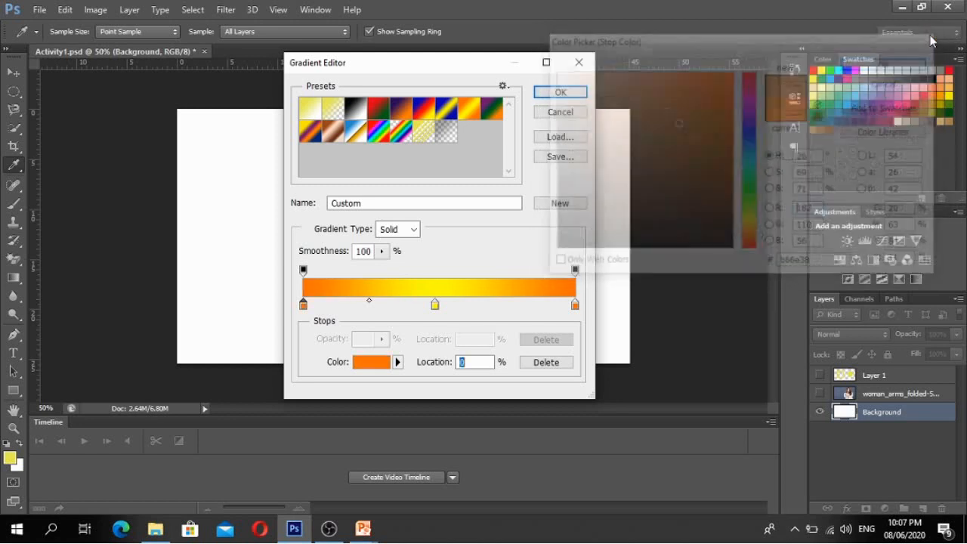
click(436, 306)
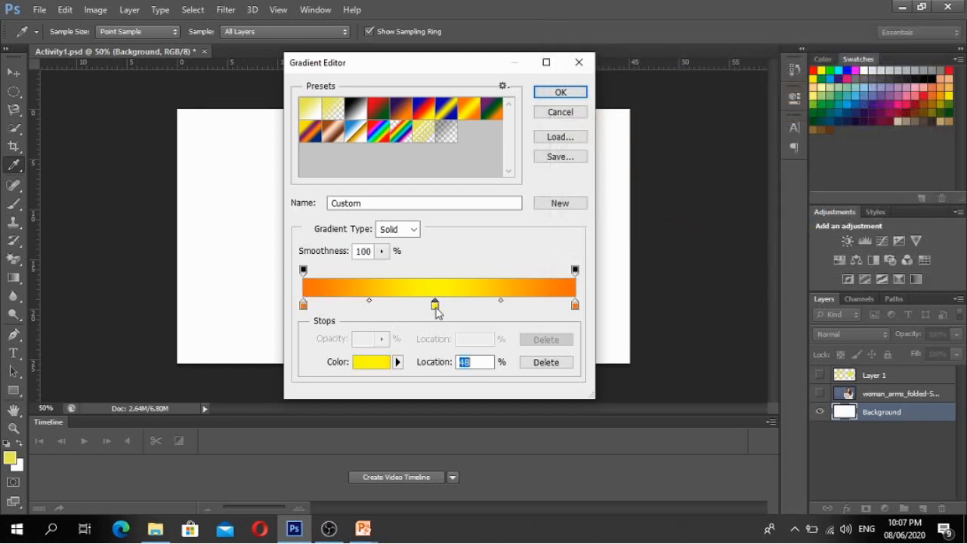
click(575, 306)
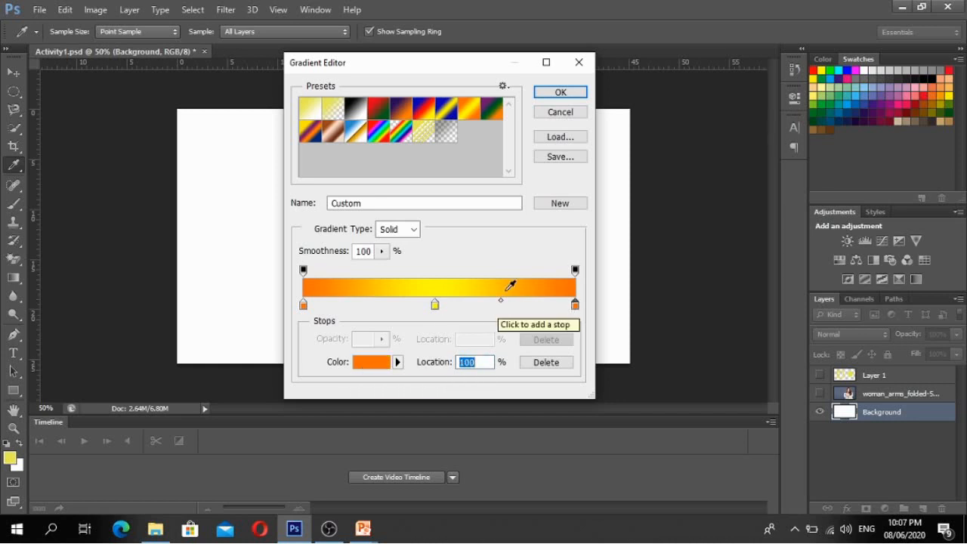
click(564, 99)
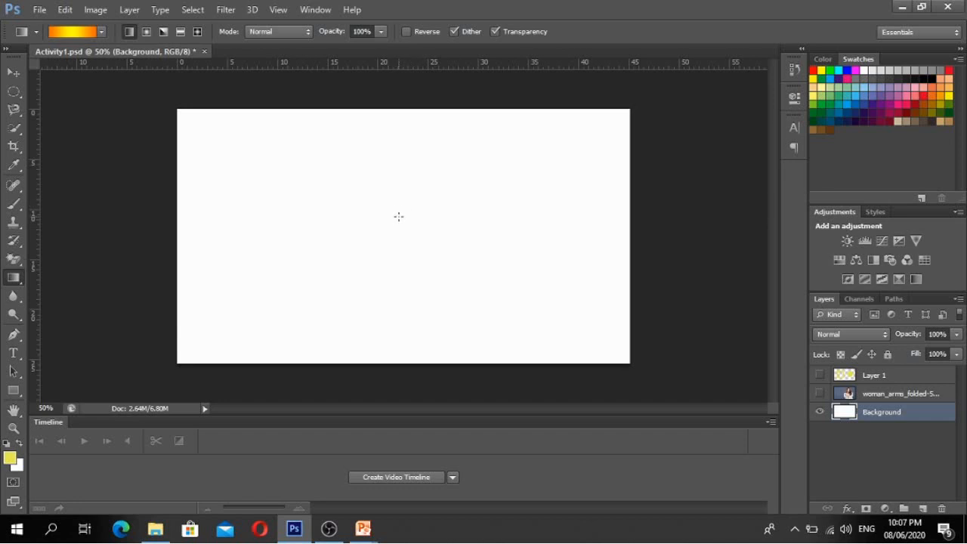
drag(399, 217, 521, 297)
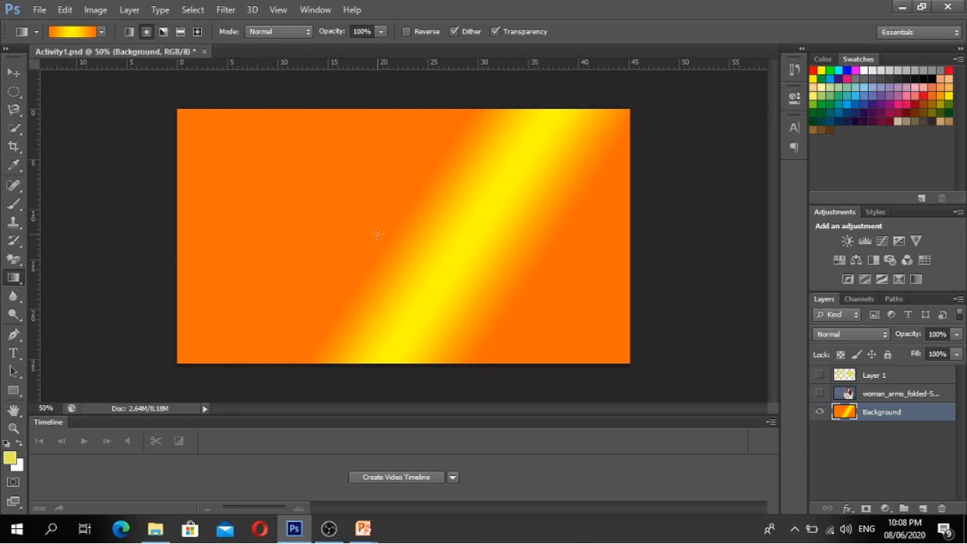
key(ctrl+z)
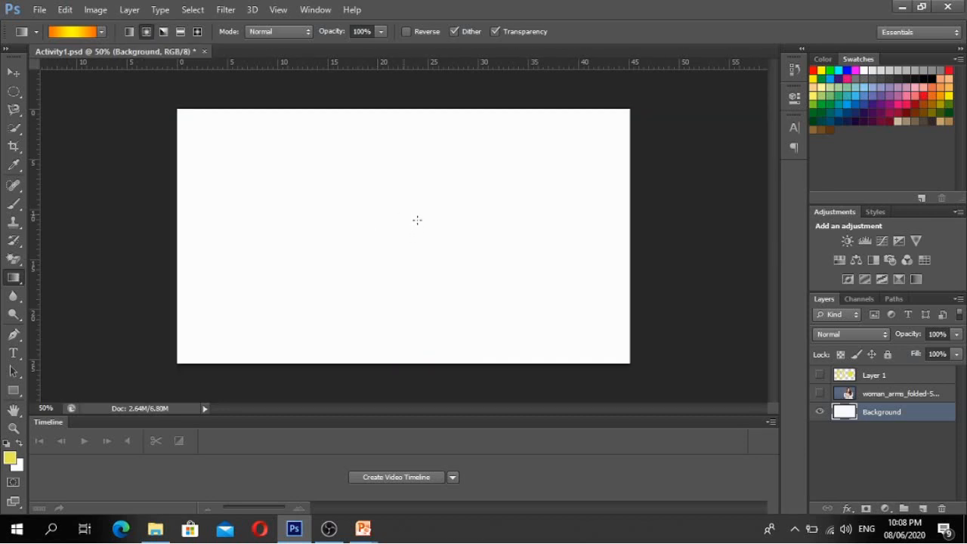
drag(405, 215, 472, 257)
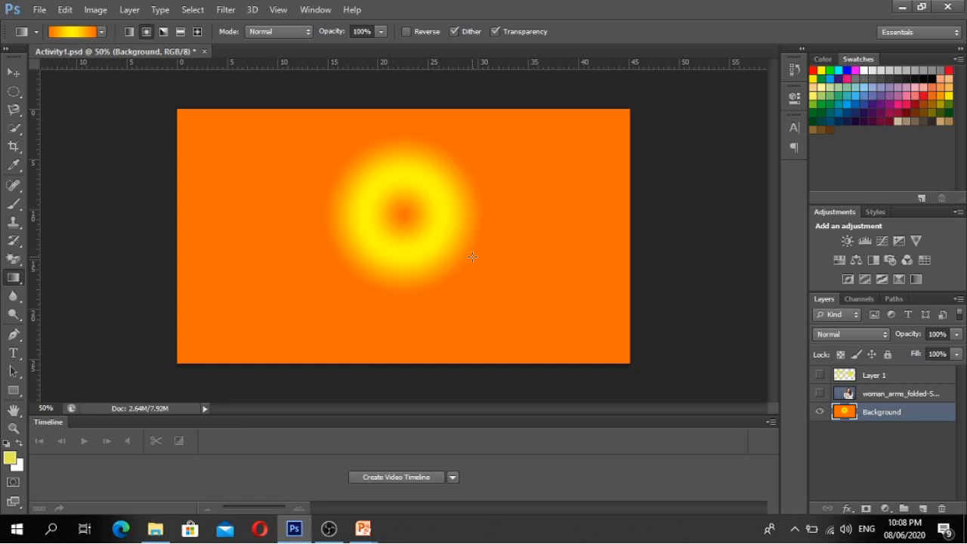
key(ctrl+z)
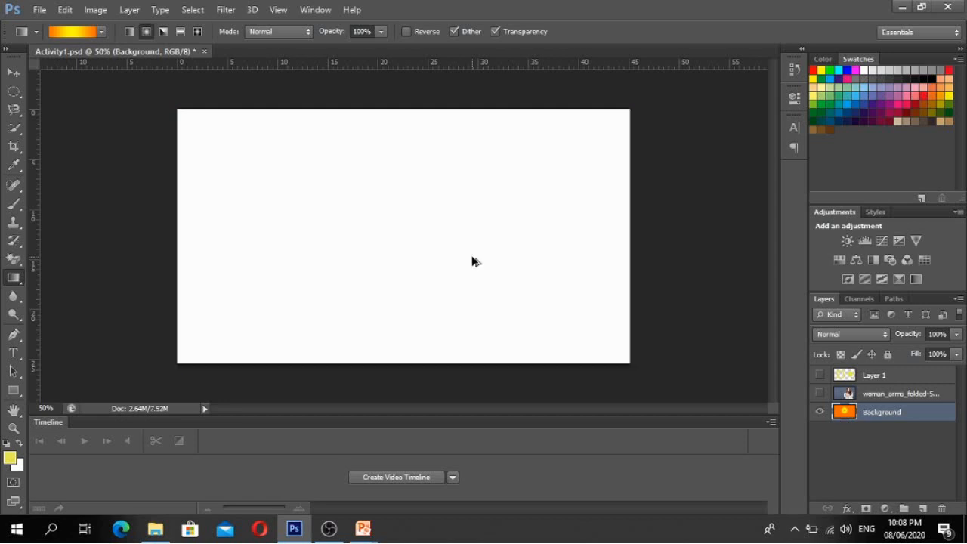
drag(415, 227, 557, 314)
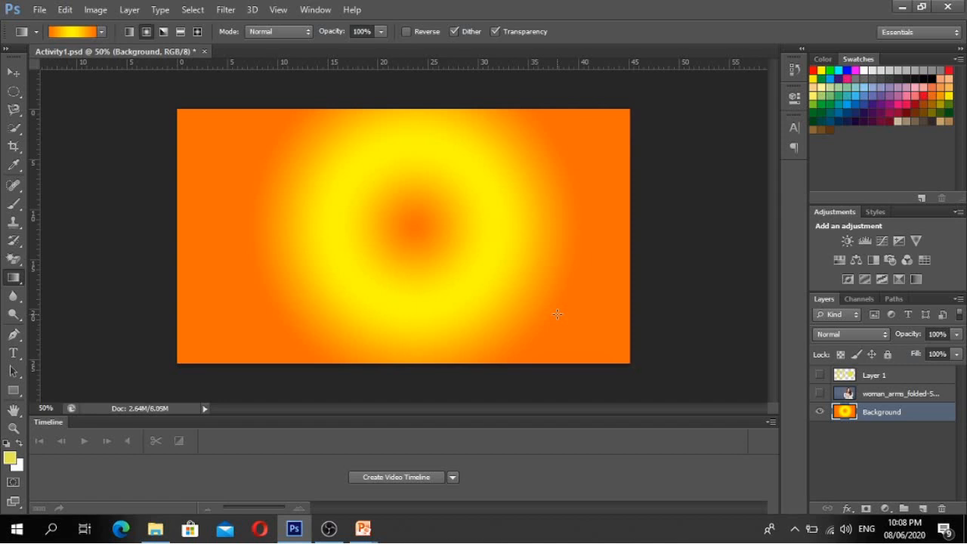
key(ctrl+z)
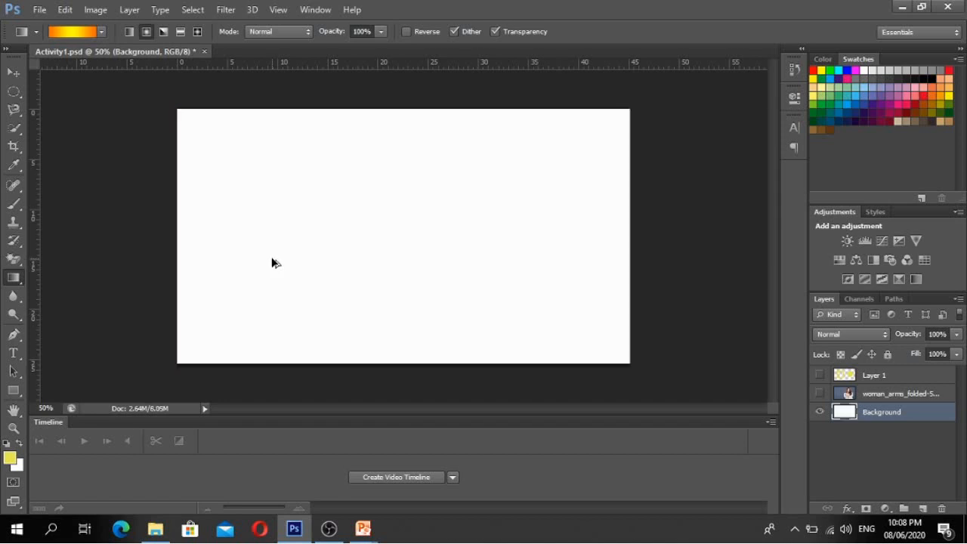
- Switch to the Paint Bucket Tool and set the foreground colour to pinkish red ff3a72
right_click(18, 281)
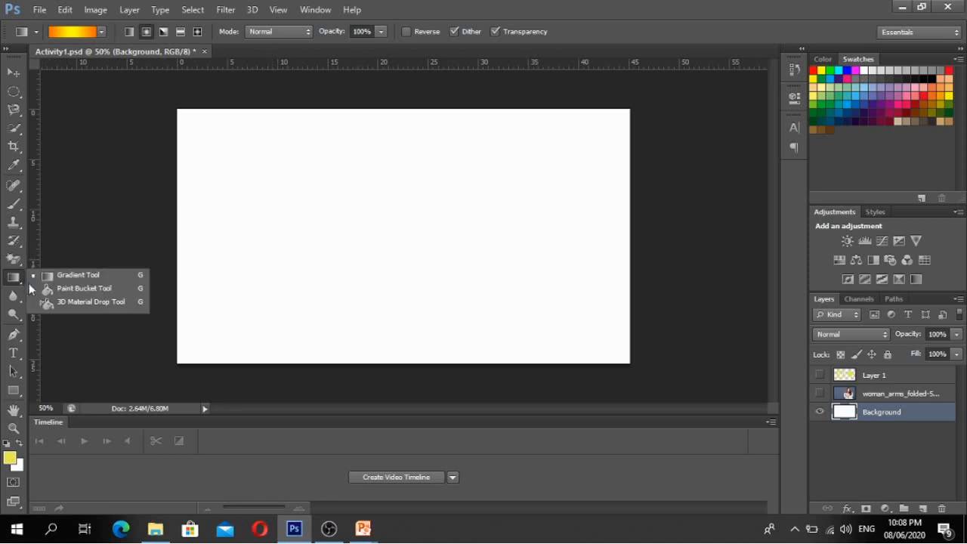
click(51, 289)
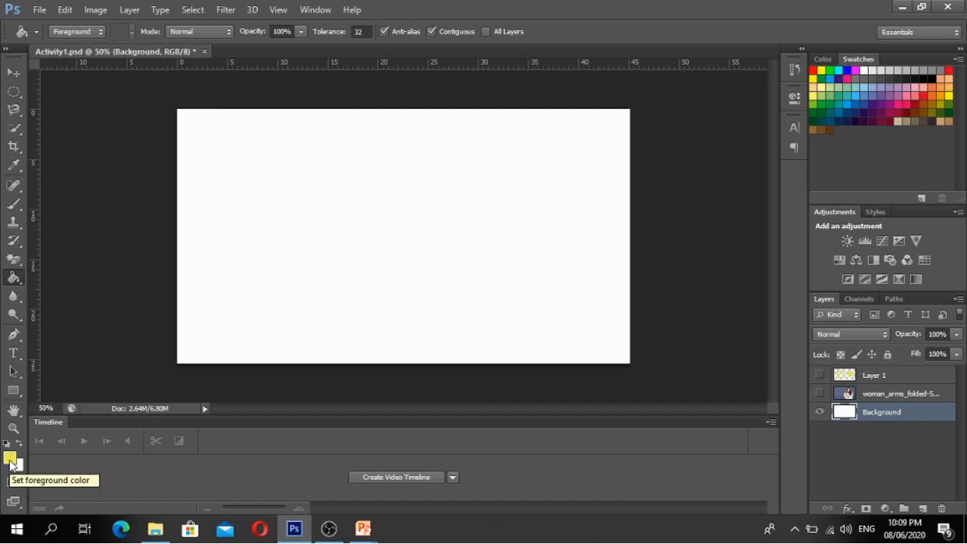
click(10, 458)
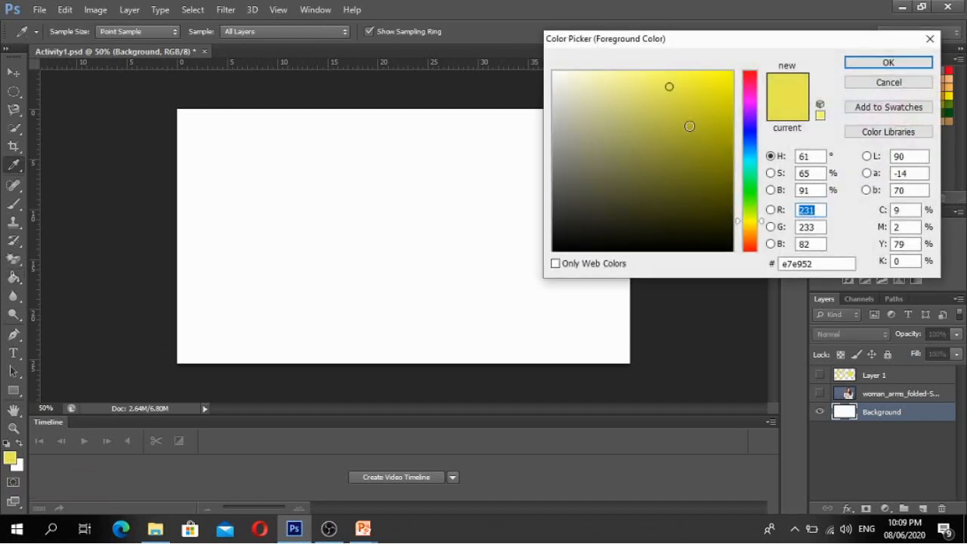
drag(691, 124, 721, 76)
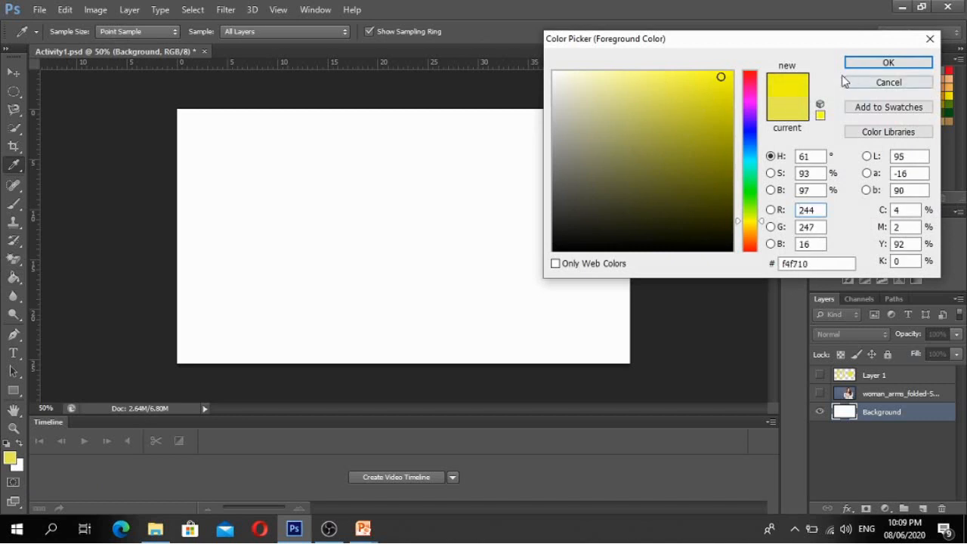
click(749, 90)
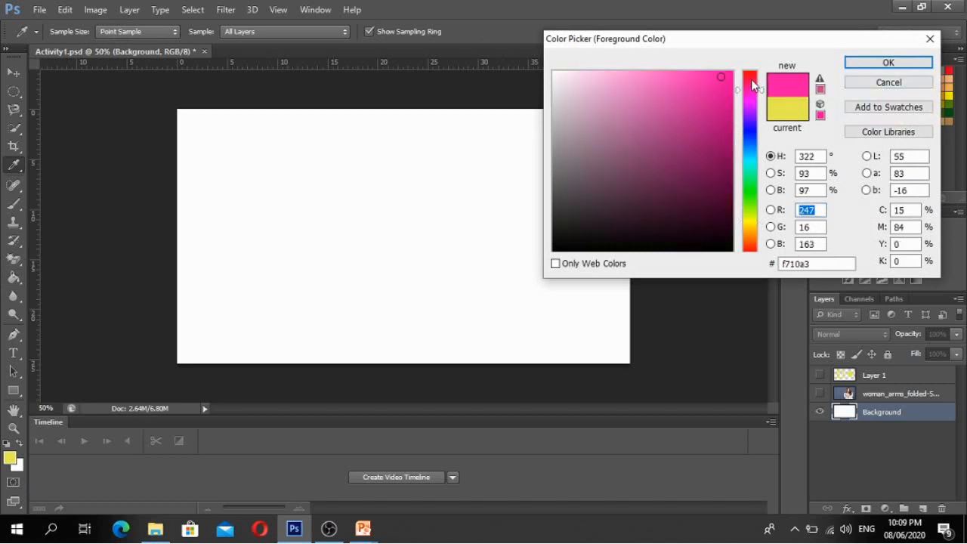
click(751, 79)
drag(713, 76, 692, 65)
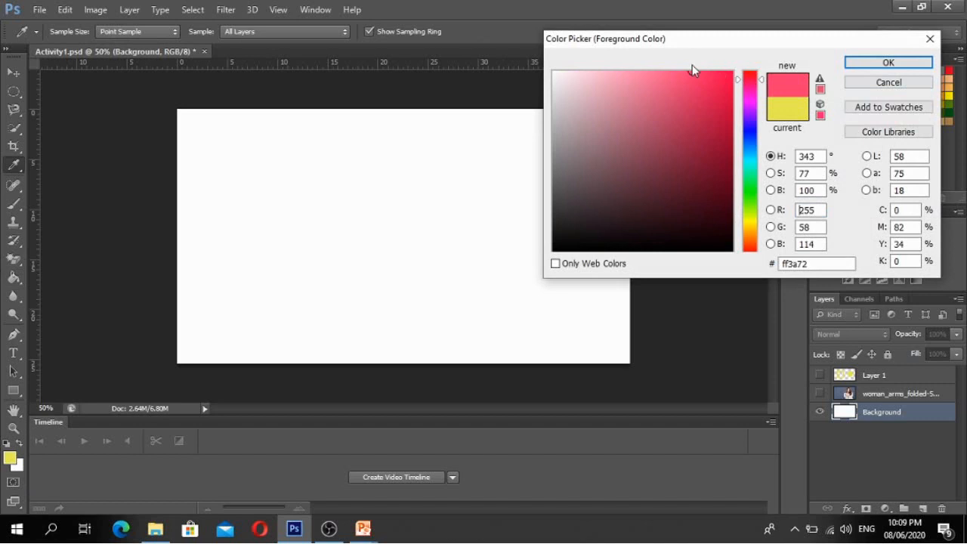
click(889, 63)
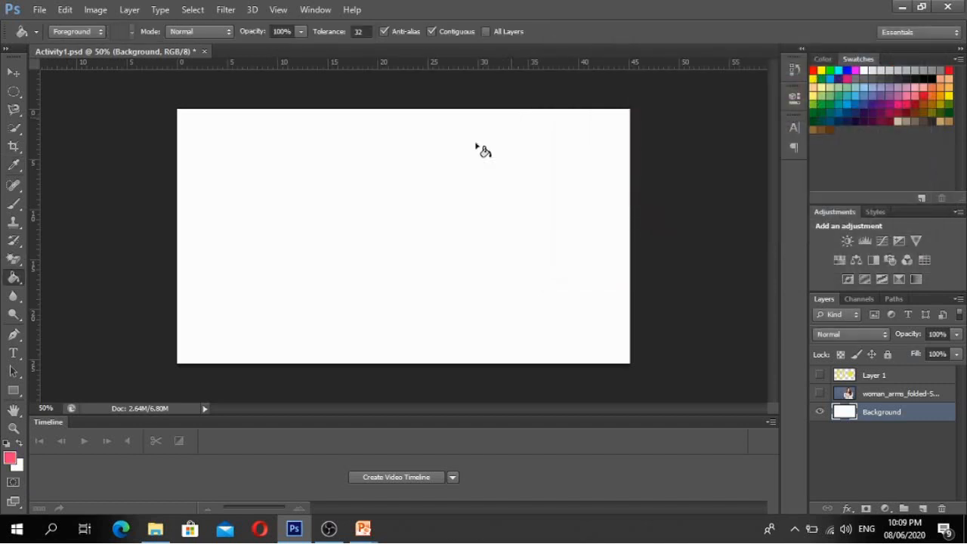
- Fill the white canvas with pinkish red, then advance the PowerPoint slide show one slide
click(394, 198)
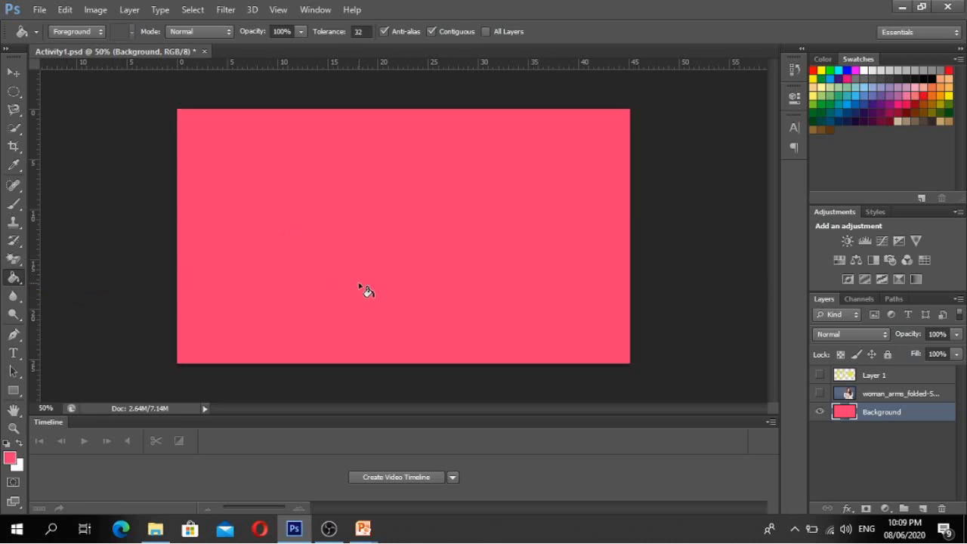
mouse_move(364, 528)
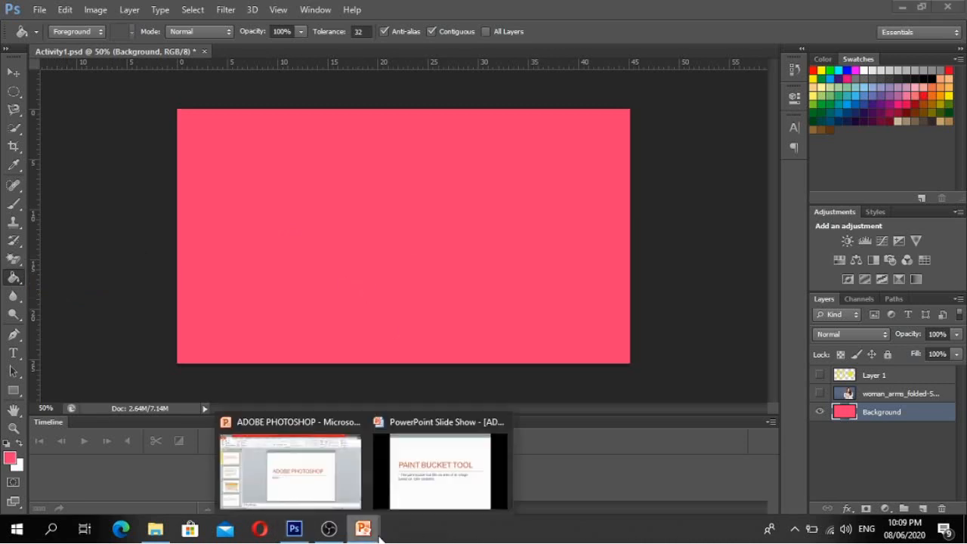
click(446, 482)
key(Right)
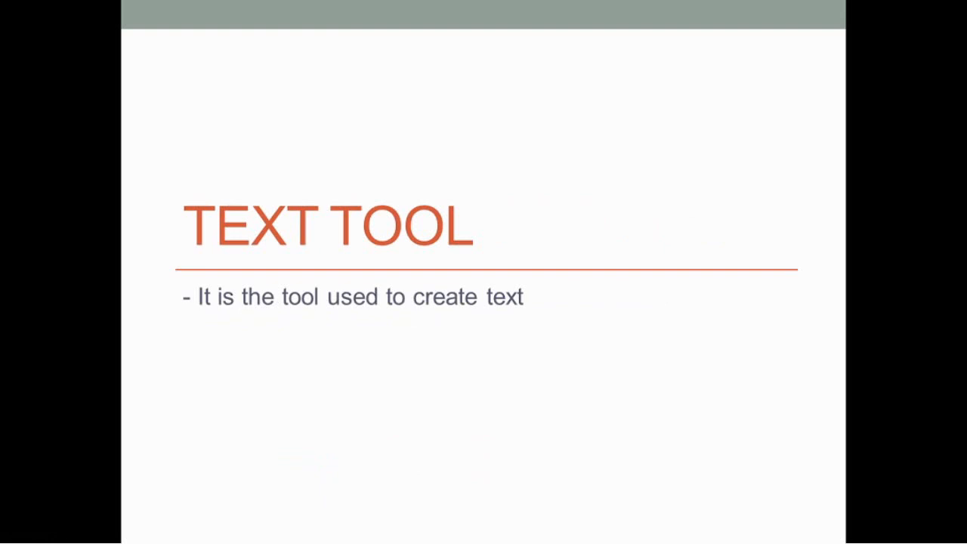
- Switch from the PowerPoint slide show back to Photoshop
key(alt+shift+Tab)
key(alt+shift+Tab)
key(alt+shift+Tab)
key(alt+shift+Tab)
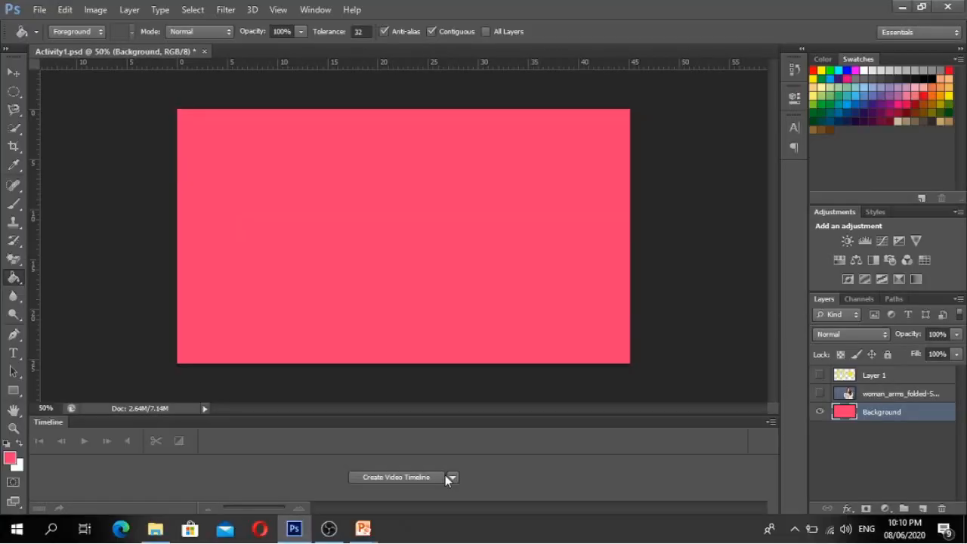
- Show and select the woman photo layer, then pick the Horizontal Type tool
click(822, 393)
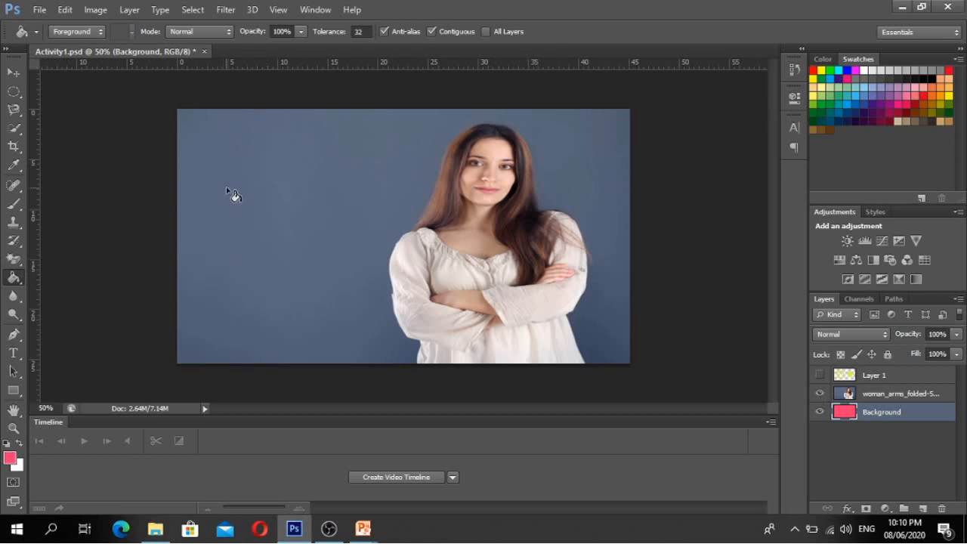
click(872, 400)
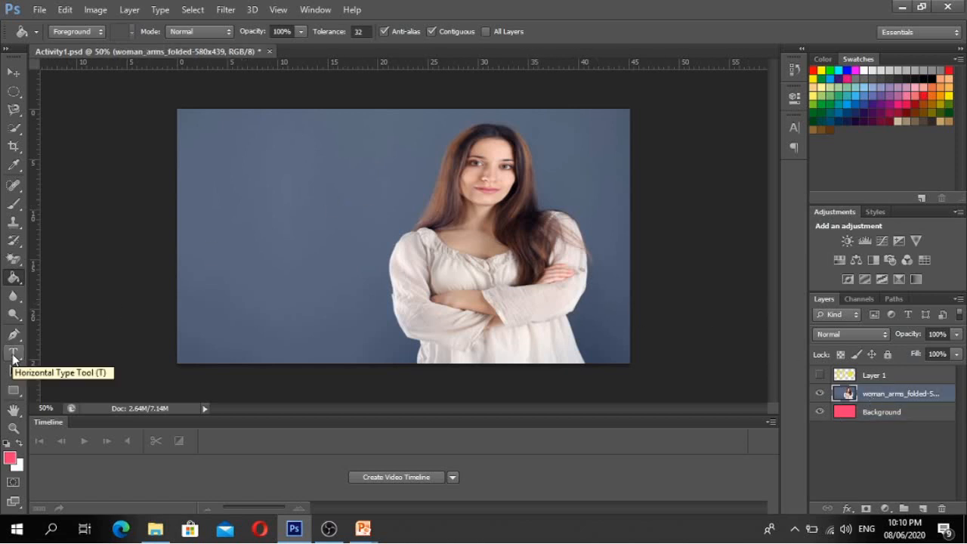
click(13, 359)
click(13, 356)
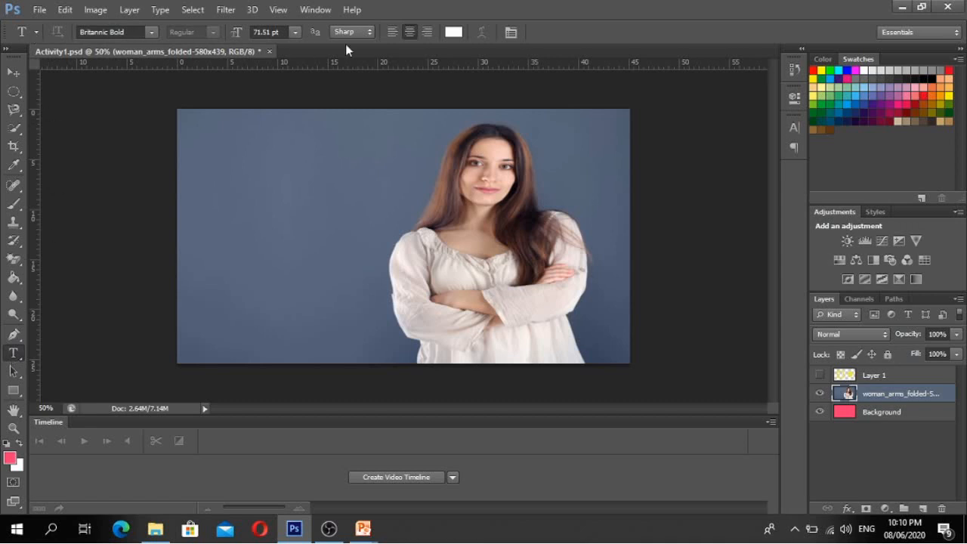
- Check type settings: Britannic Bold, 71.51 pt, Sharp anti-aliasing, white, via the Character panel
click(151, 32)
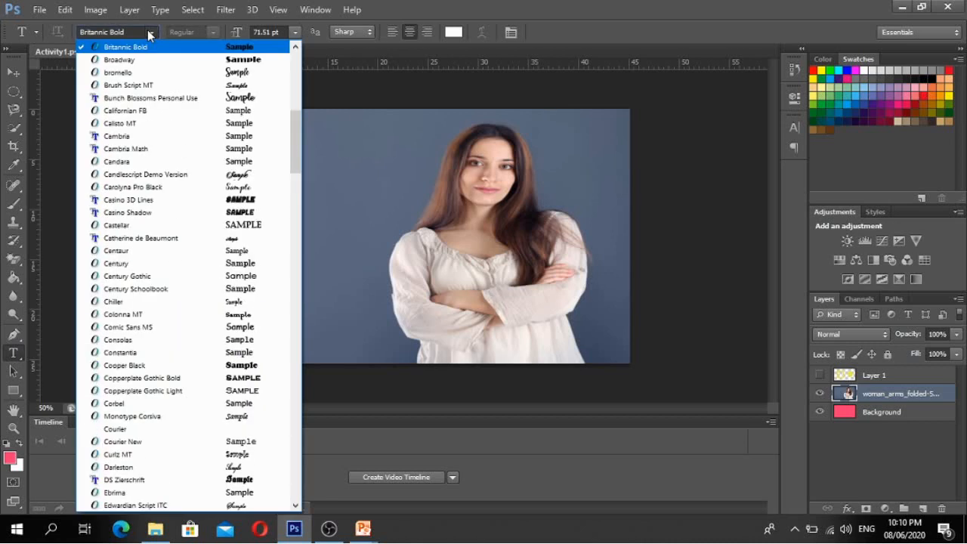
click(300, 32)
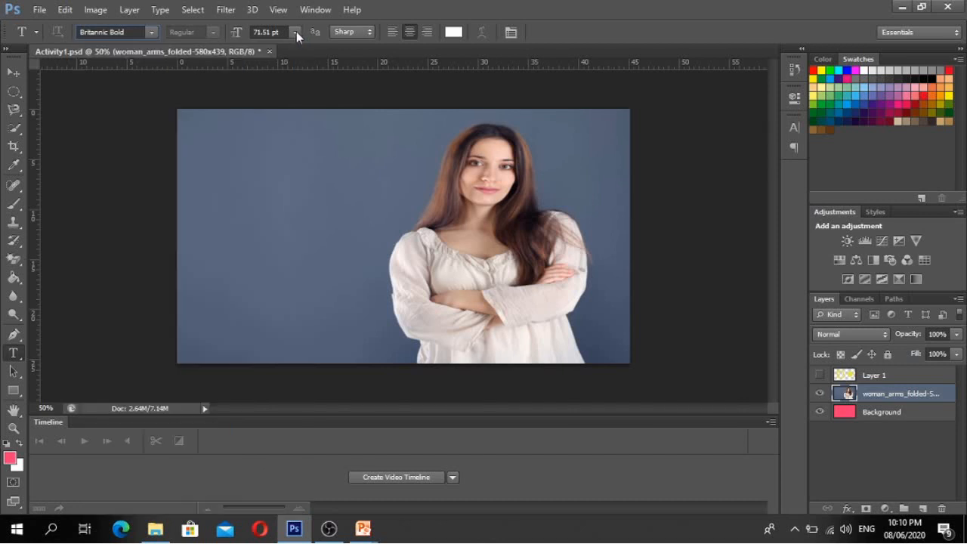
click(295, 32)
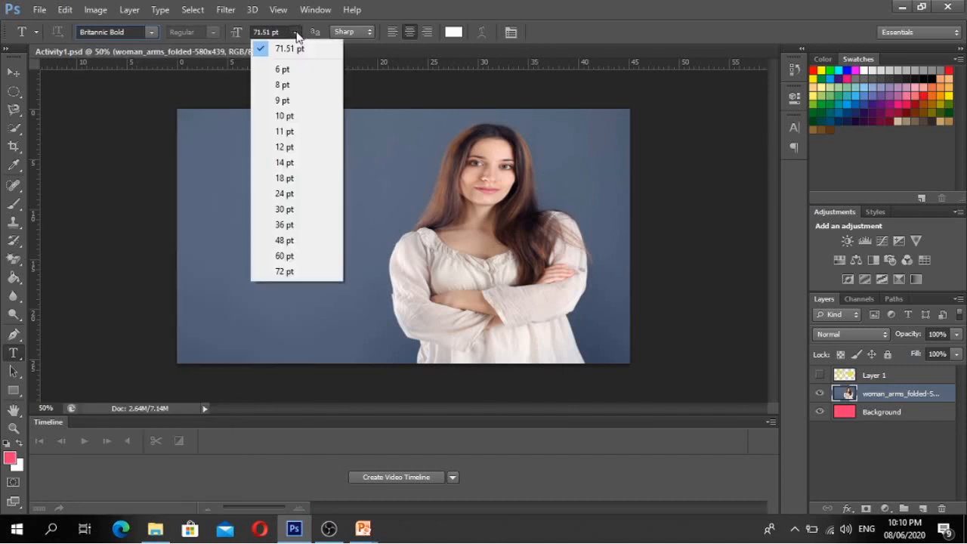
click(354, 31)
click(353, 31)
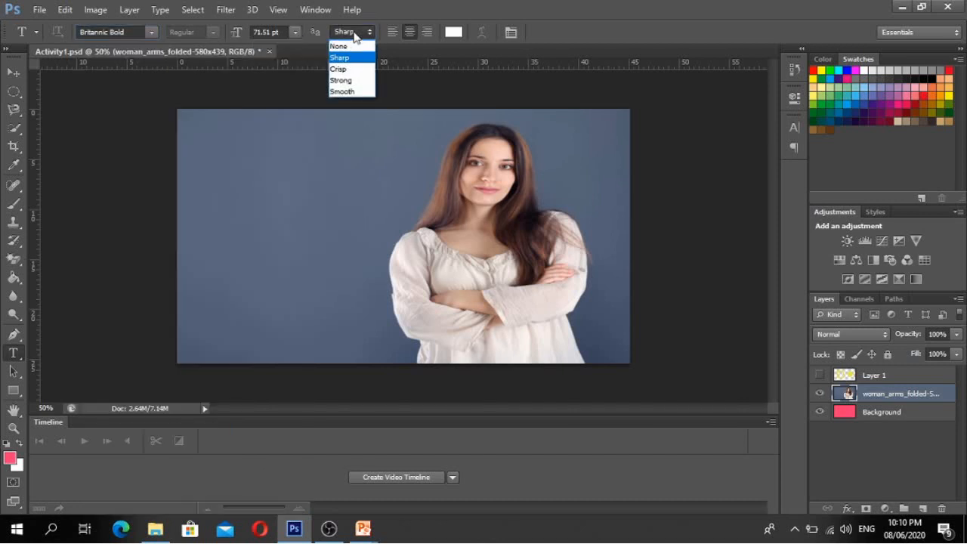
click(412, 35)
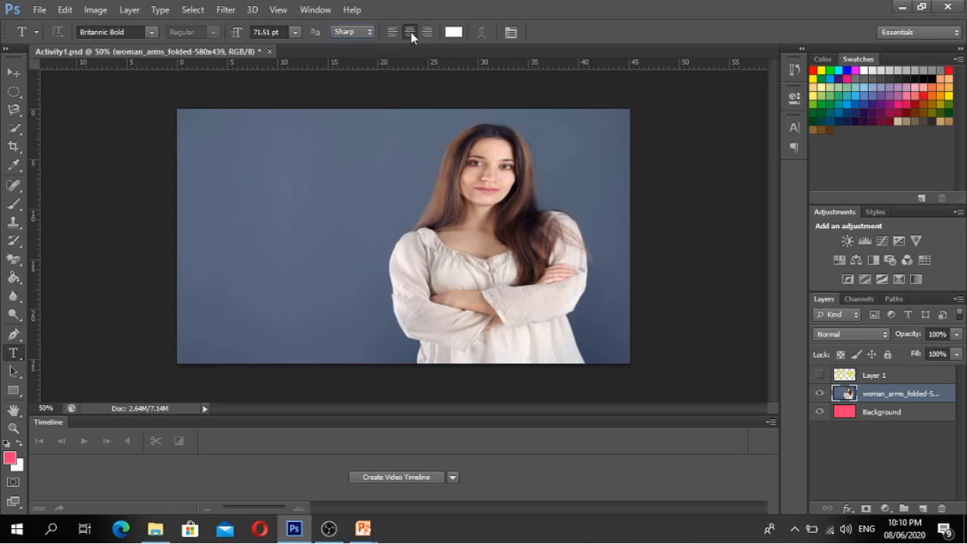
click(453, 32)
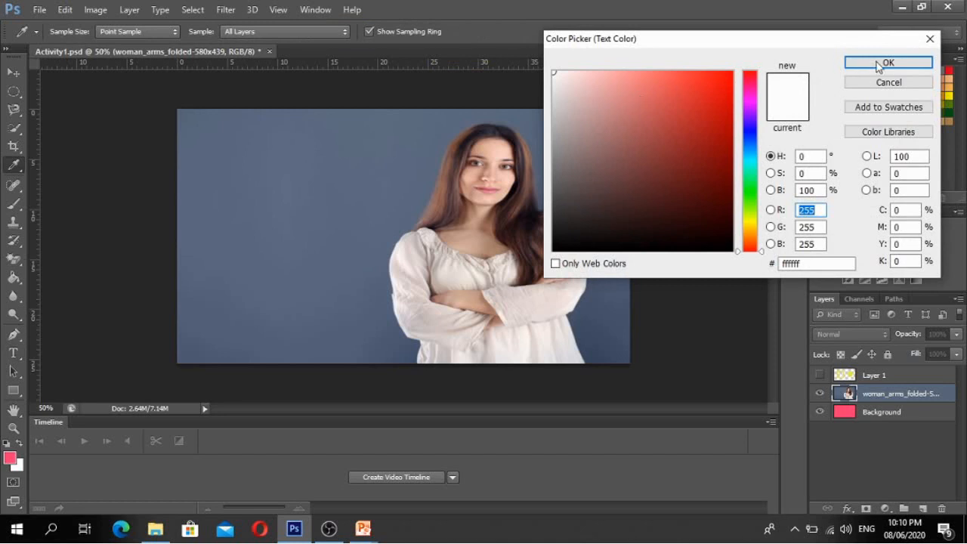
click(930, 40)
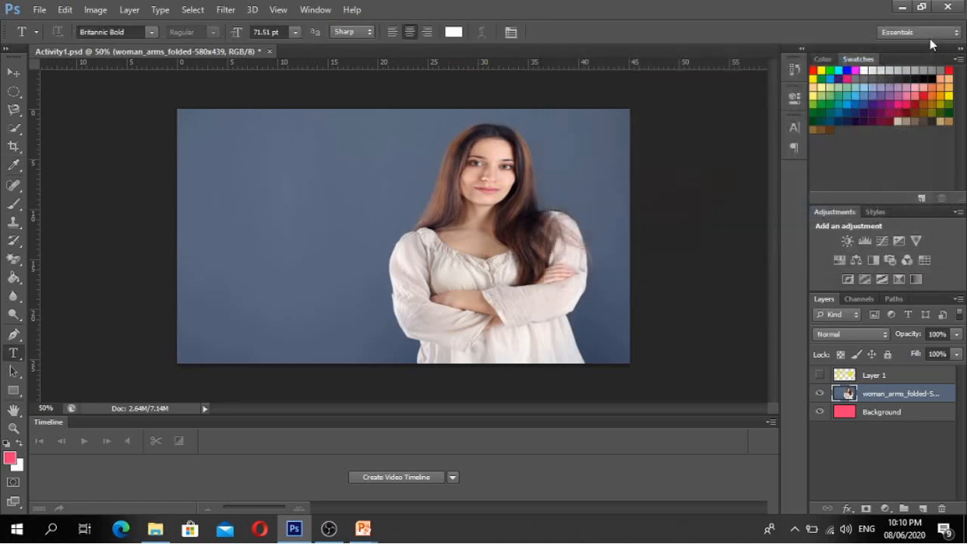
click(511, 32)
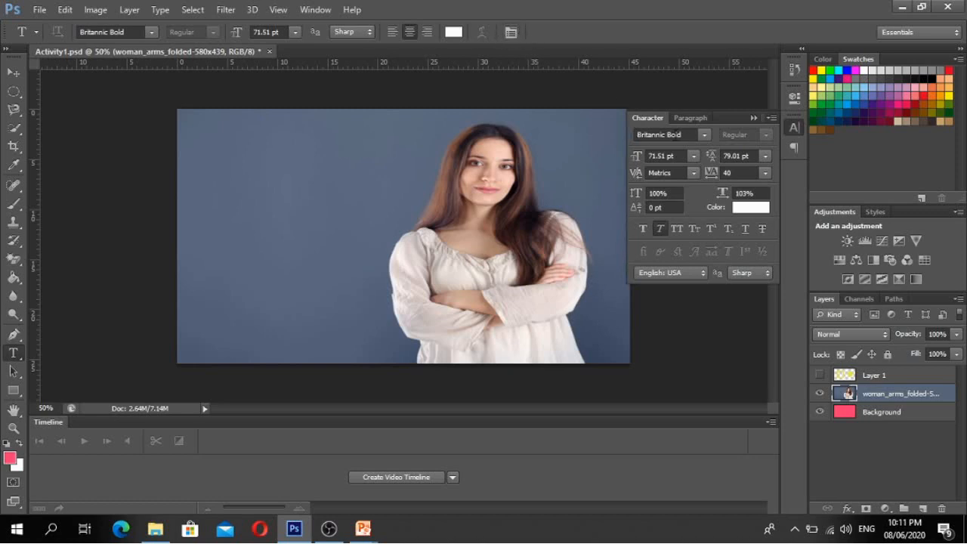
click(704, 138)
click(705, 137)
click(15, 76)
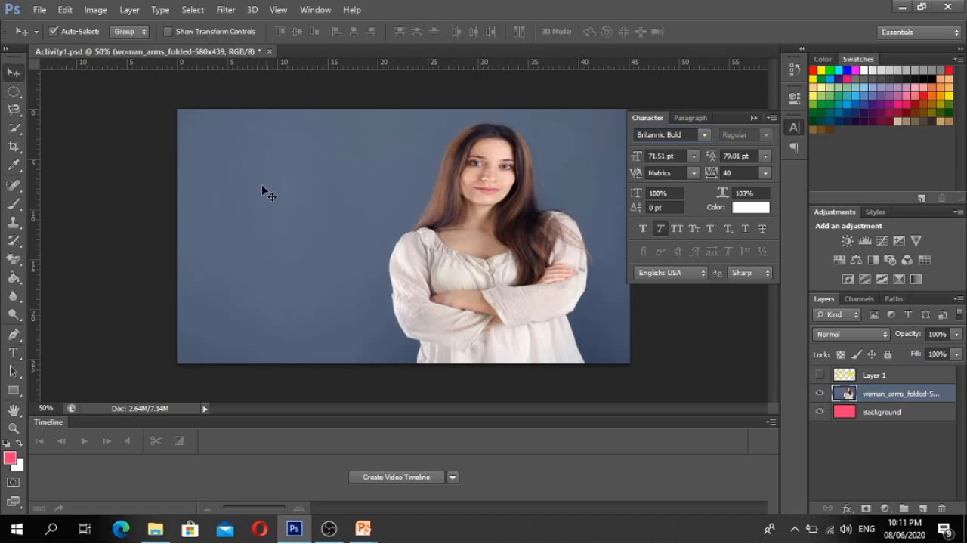
click(14, 353)
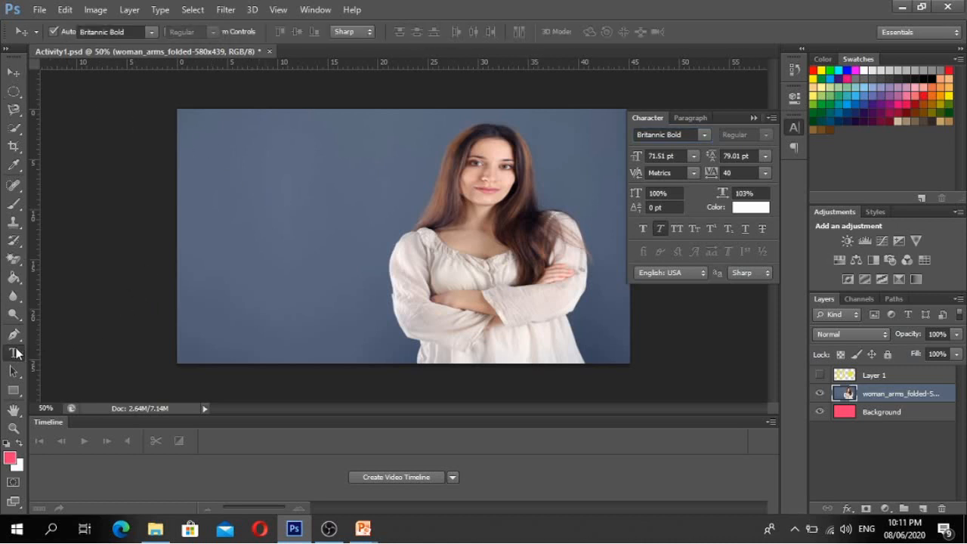
click(216, 160)
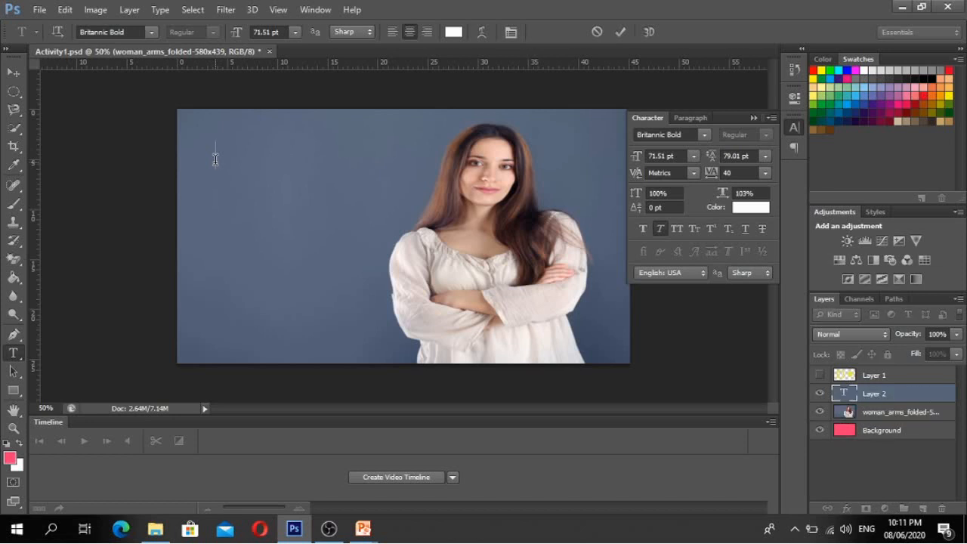
text(H)
key(BackSpace)
text(pho)
key(BackSpace)
key(BackSpace)
key(BackSpace)
text(PHOTOSHOP)
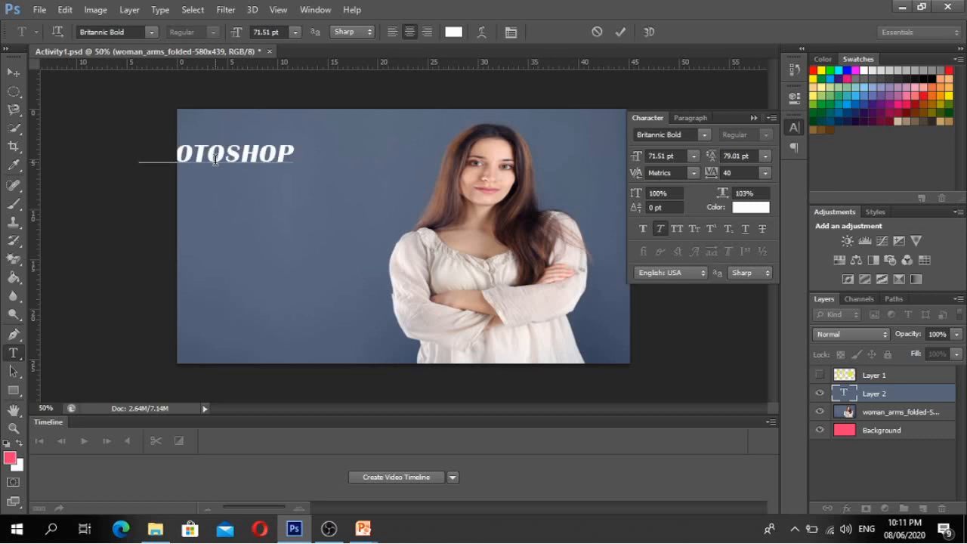
drag(346, 208, 420, 220)
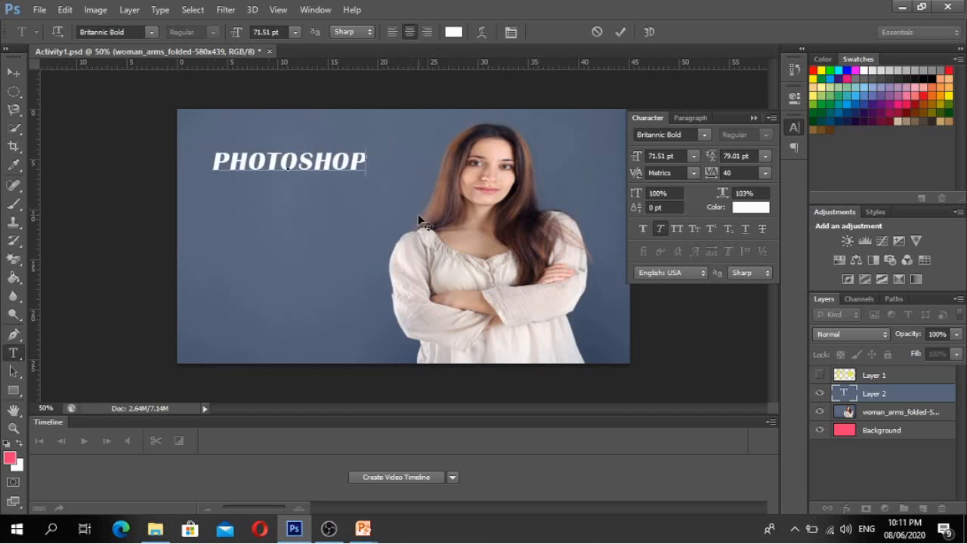
text(a)
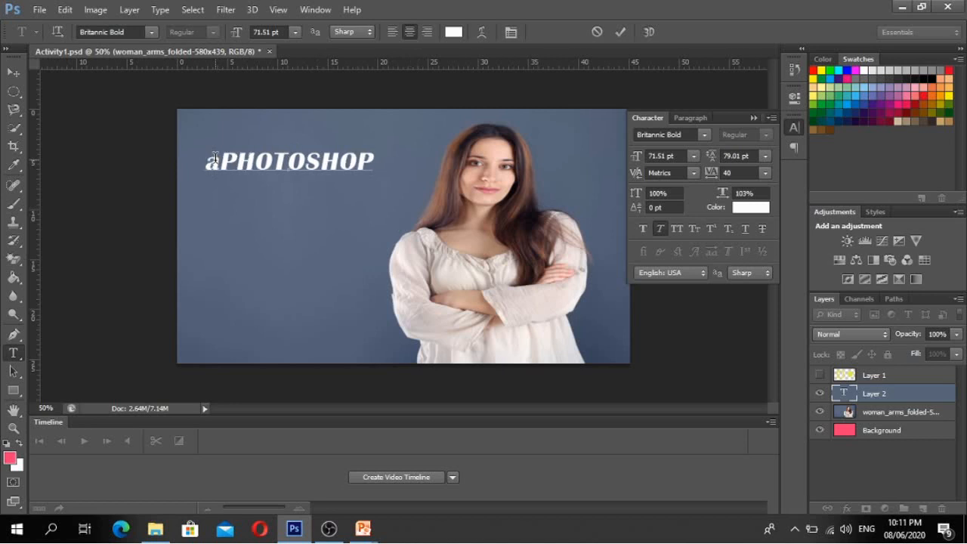
key(BackSpace)
text(A)
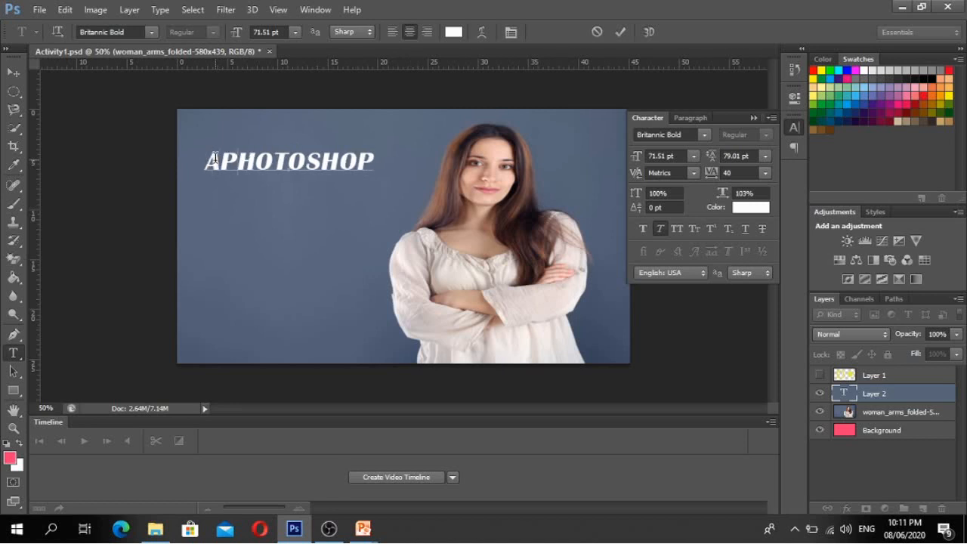
text(DOBE)
key(Return)
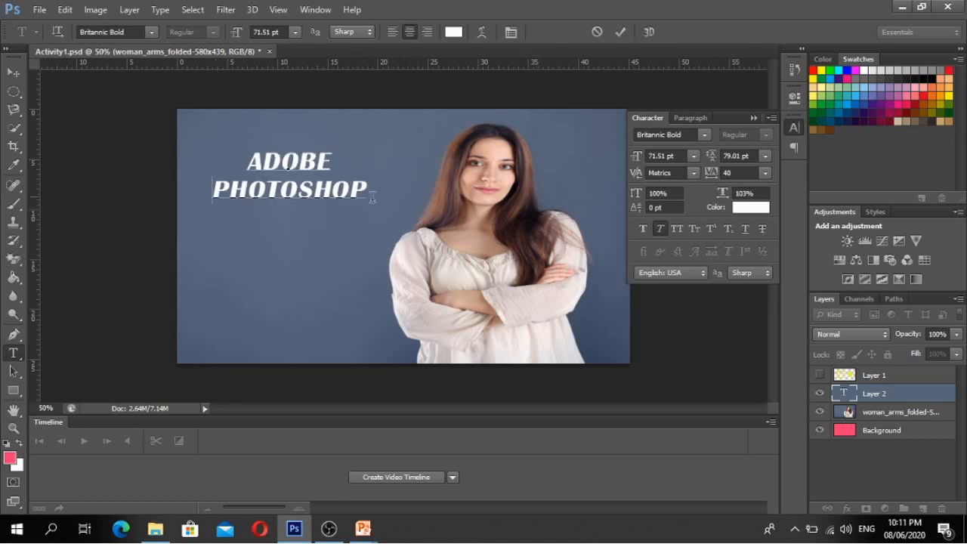
click(367, 189)
key(Return)
text(TUTORIA)
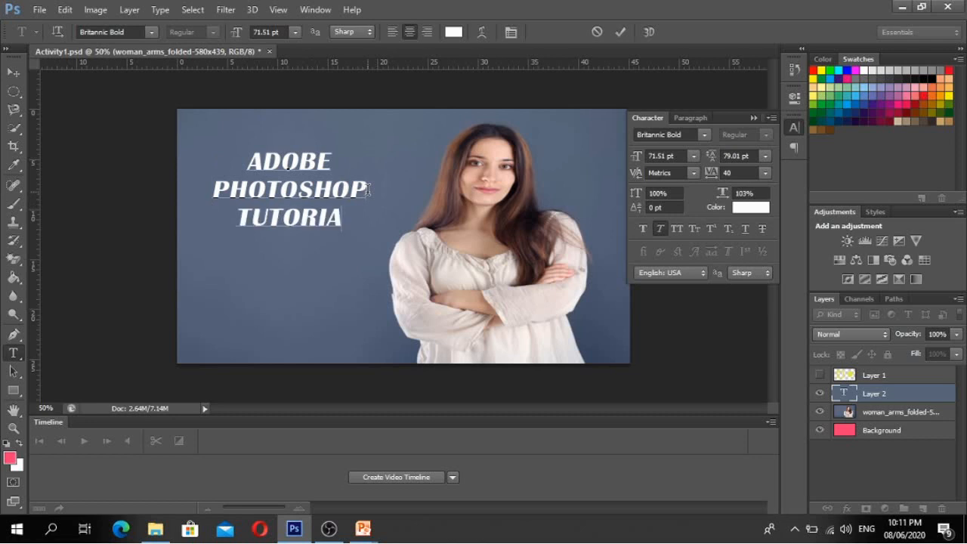
text(L)
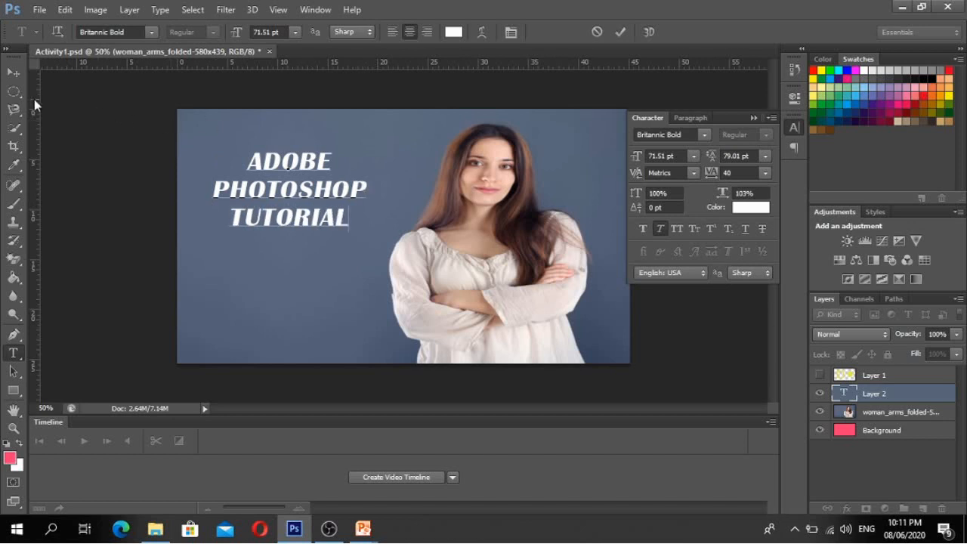
click(13, 72)
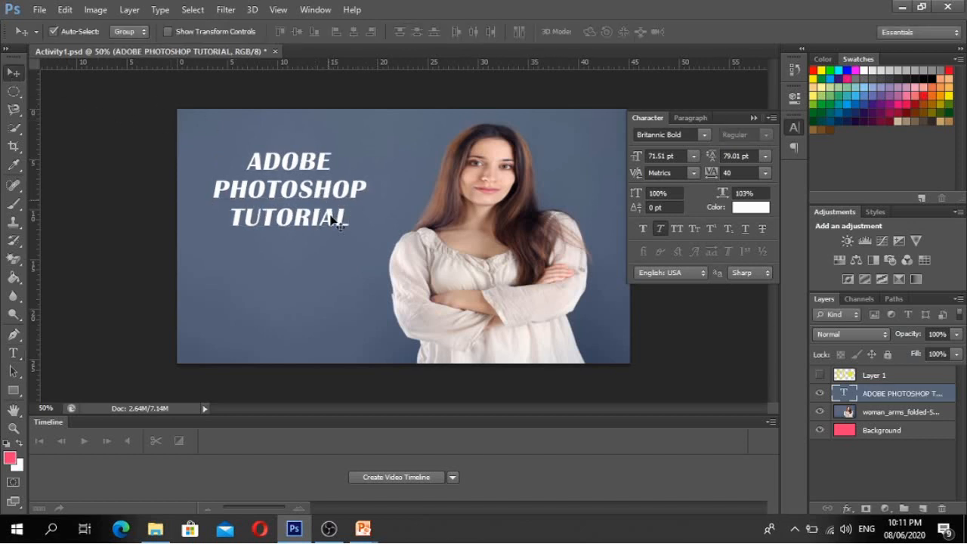
drag(318, 189, 329, 220)
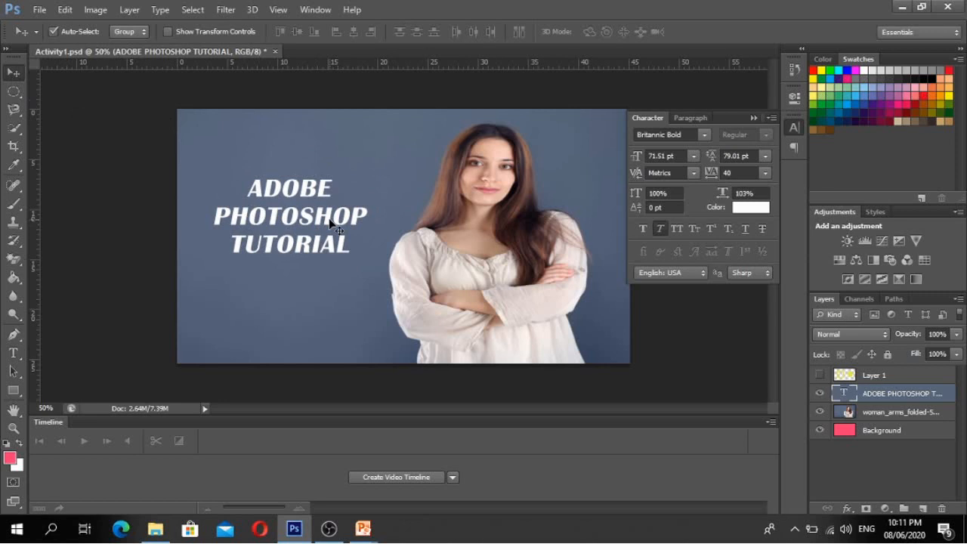
key(Delete)
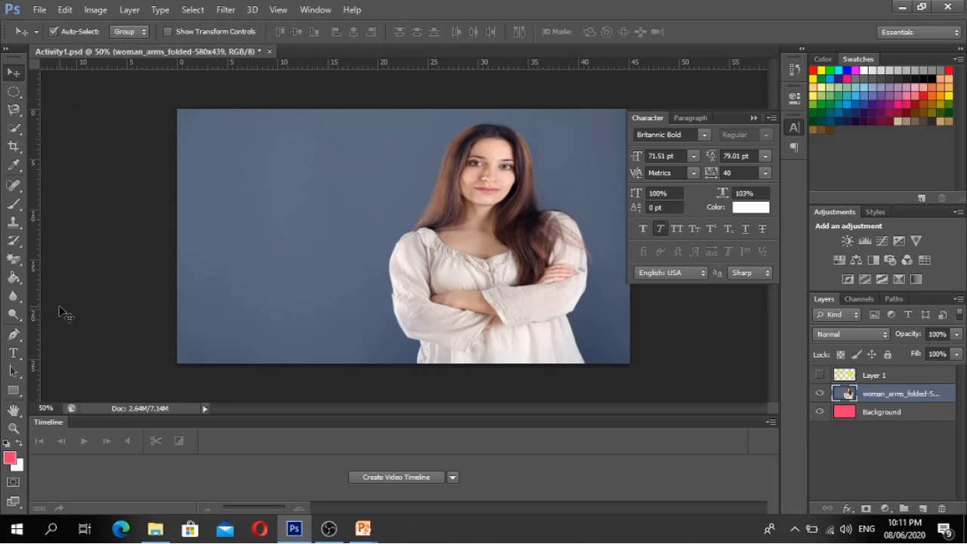
- Draw a text box left of the woman and type ADOBE / PHOTOSHOP / TUTORIAL on three lines
click(12, 353)
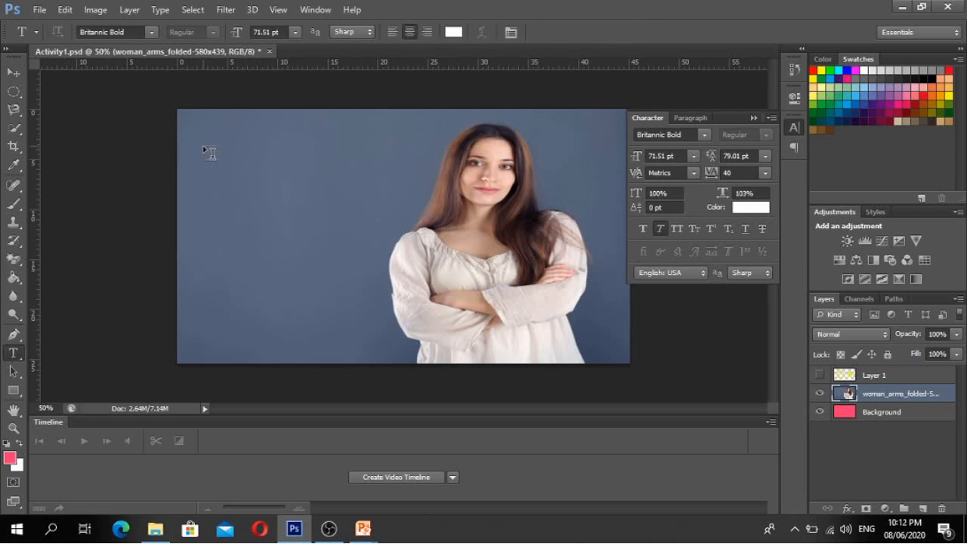
drag(211, 155, 384, 310)
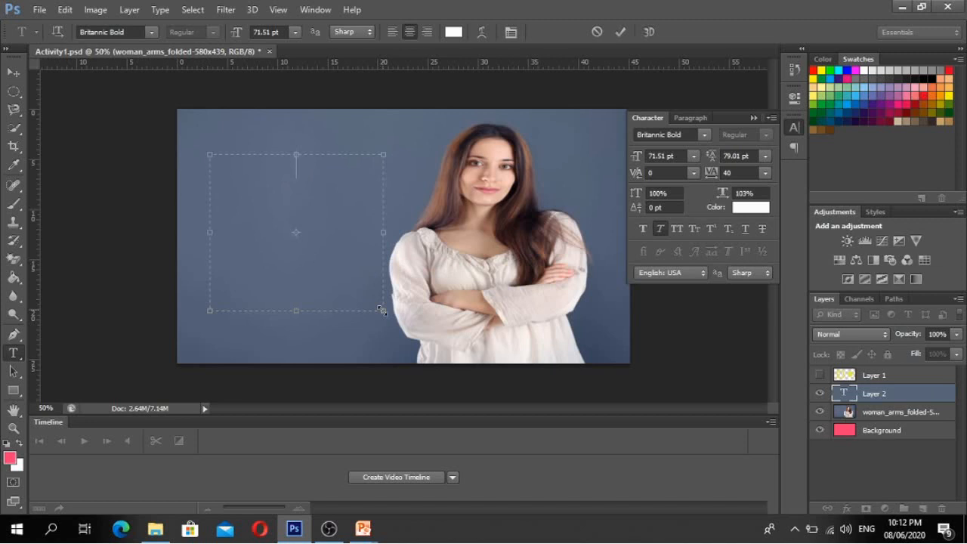
text(ADO)
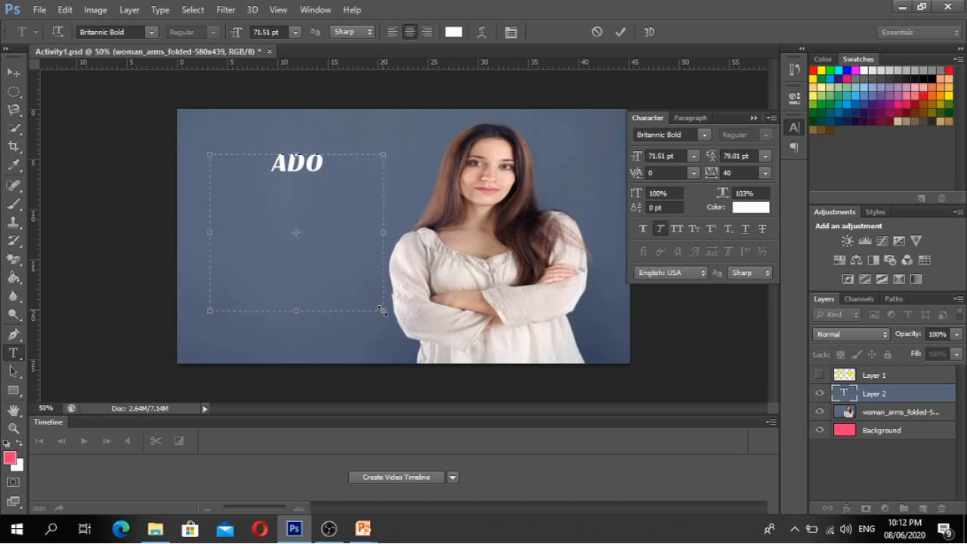
text(BE)
key(Return)
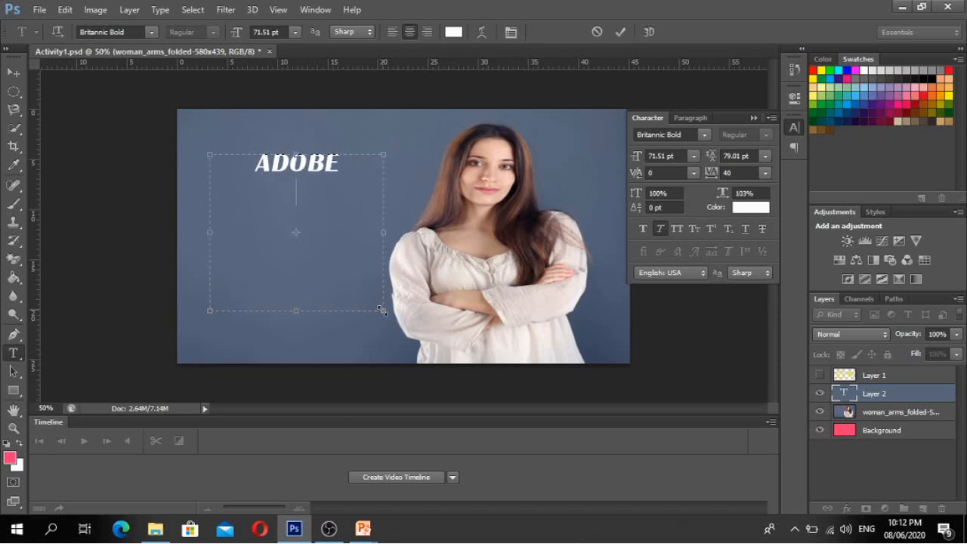
text(P    )
text(SHOP)
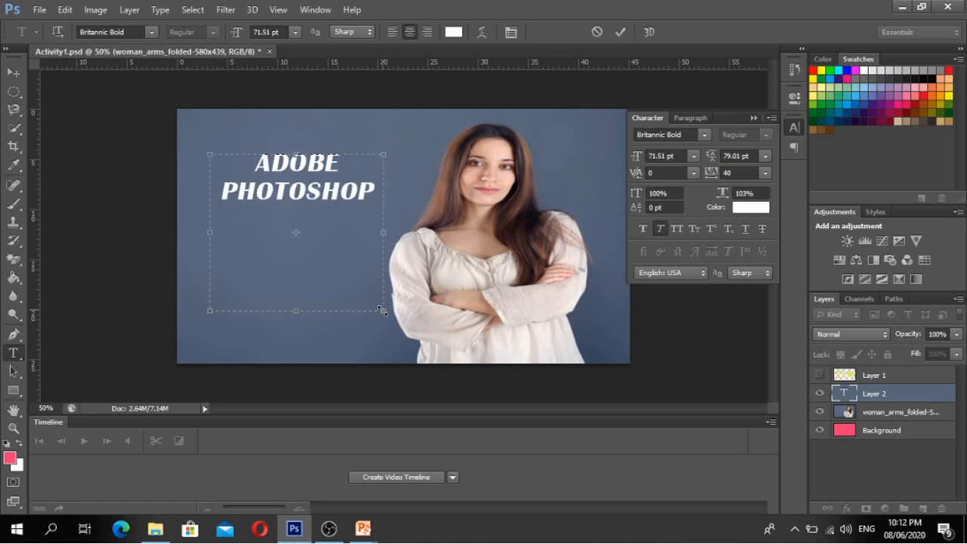
key(Return)
text(TUTORIAL)
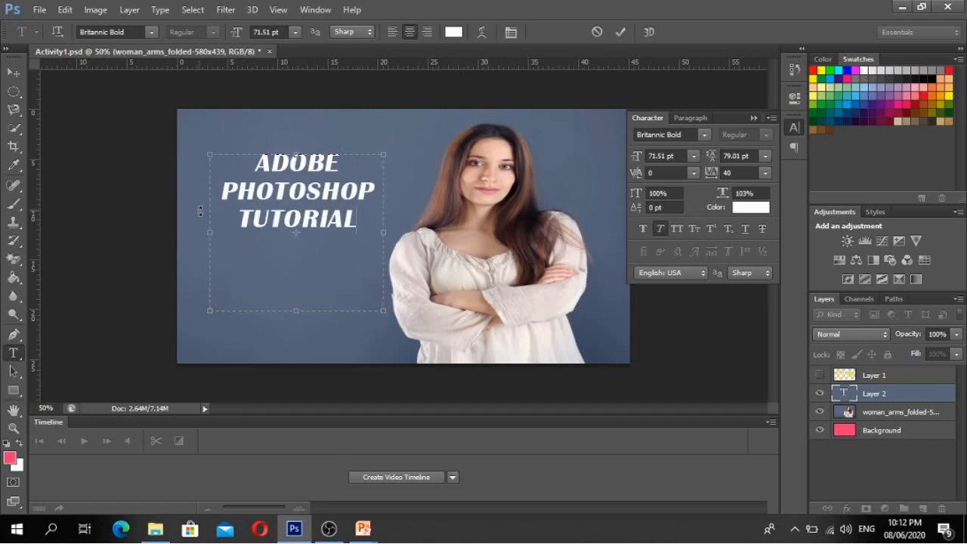
- Select the three title lines and confirm the font stays Britannic Bold
drag(257, 162, 358, 220)
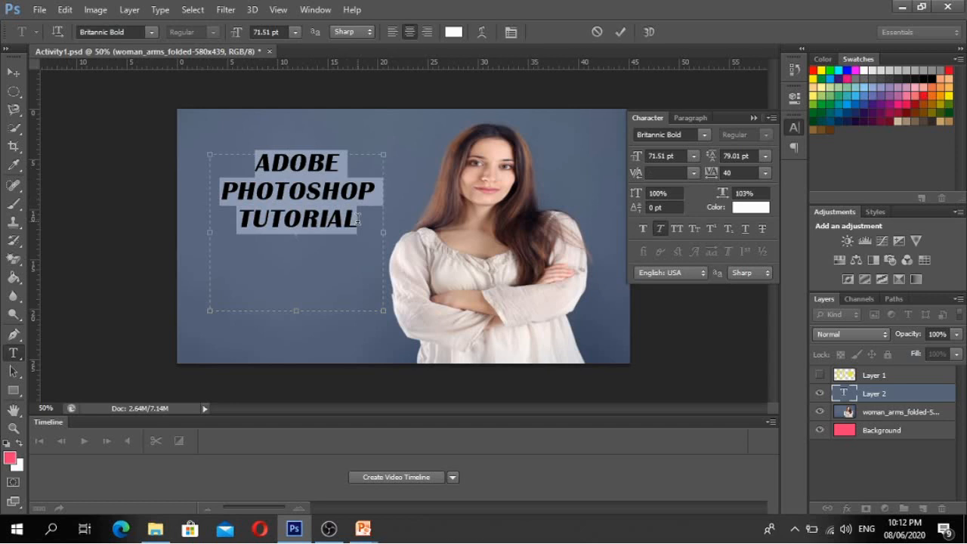
click(358, 219)
drag(358, 219, 260, 164)
click(703, 135)
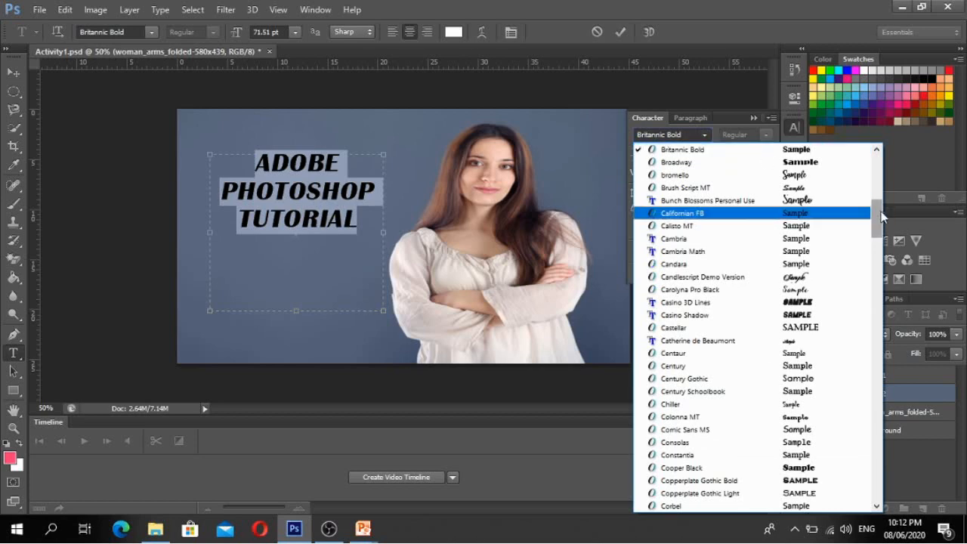
mouse_move(877, 211)
mouse_down()
mouse_move(883, 350)
mouse_move(878, 211)
mouse_up()
click(445, 36)
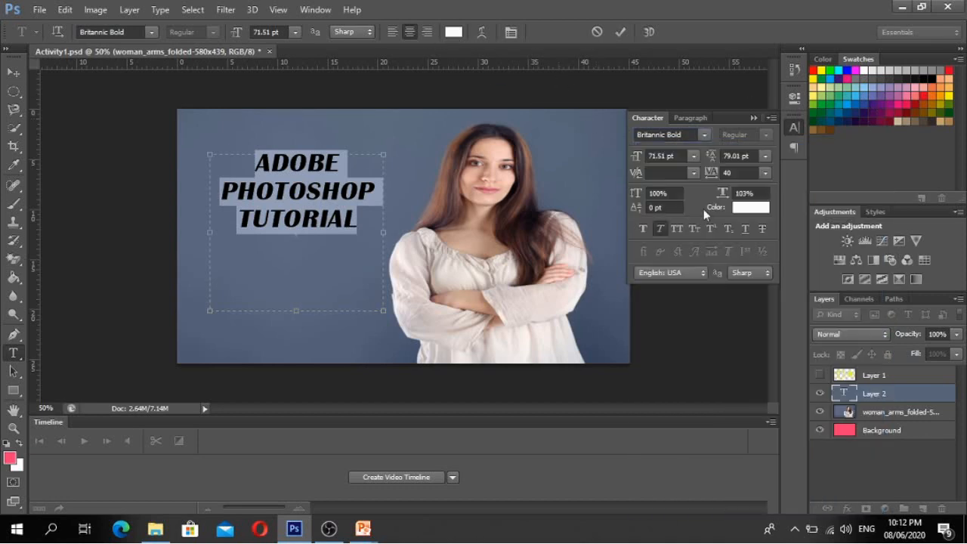
- Colour the title text bright yellow
click(739, 212)
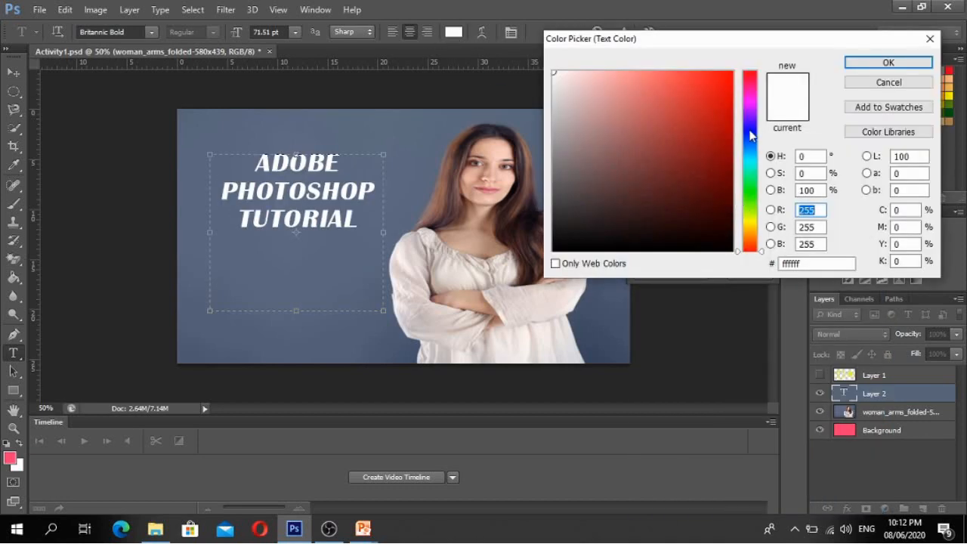
click(749, 127)
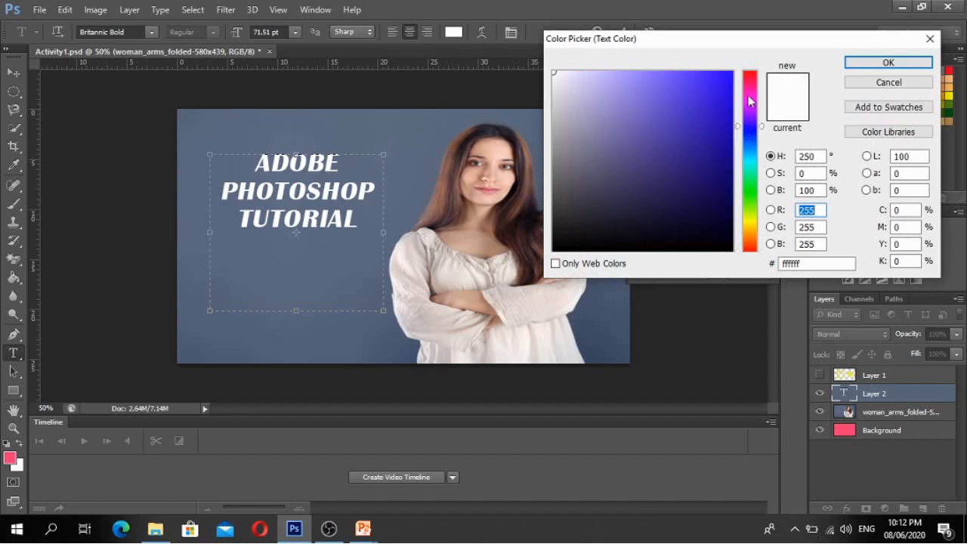
click(749, 95)
click(717, 90)
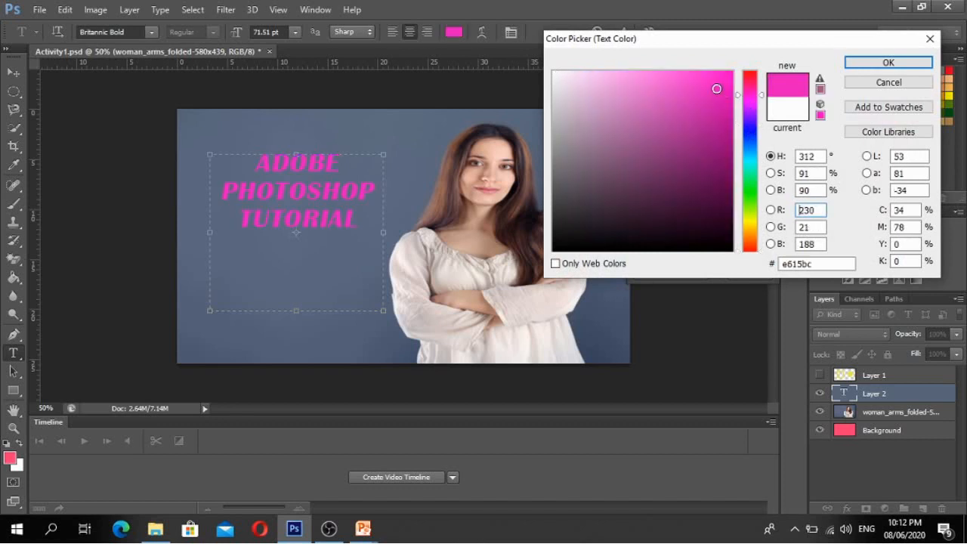
click(750, 201)
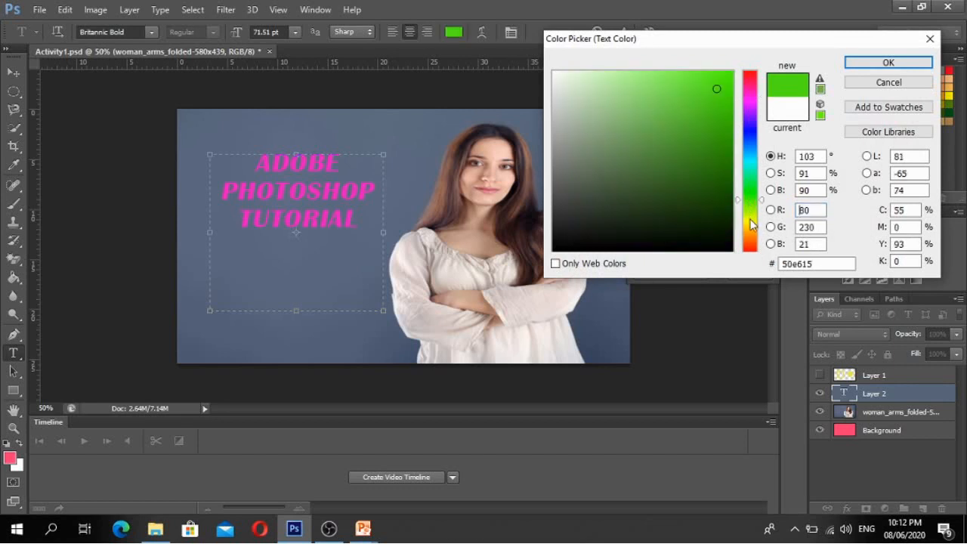
click(750, 224)
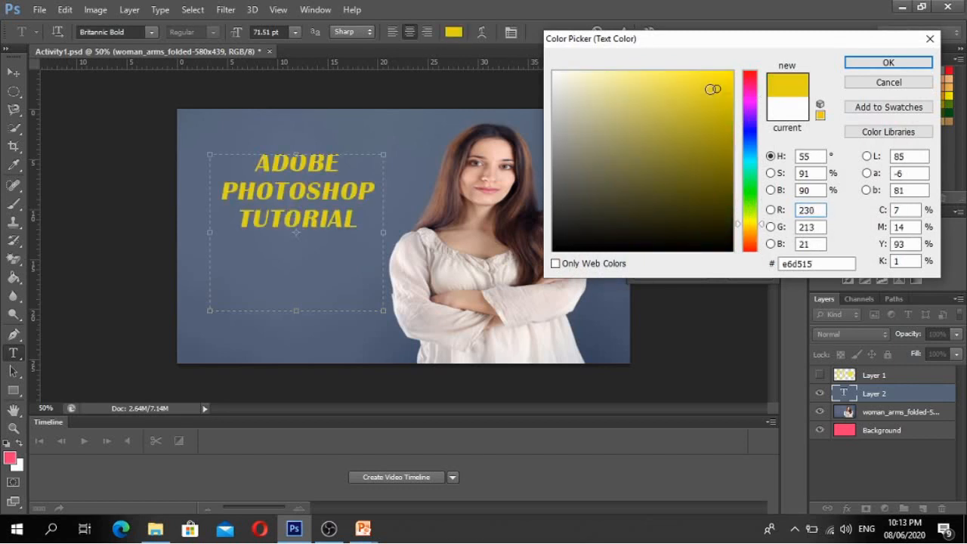
drag(716, 90, 728, 74)
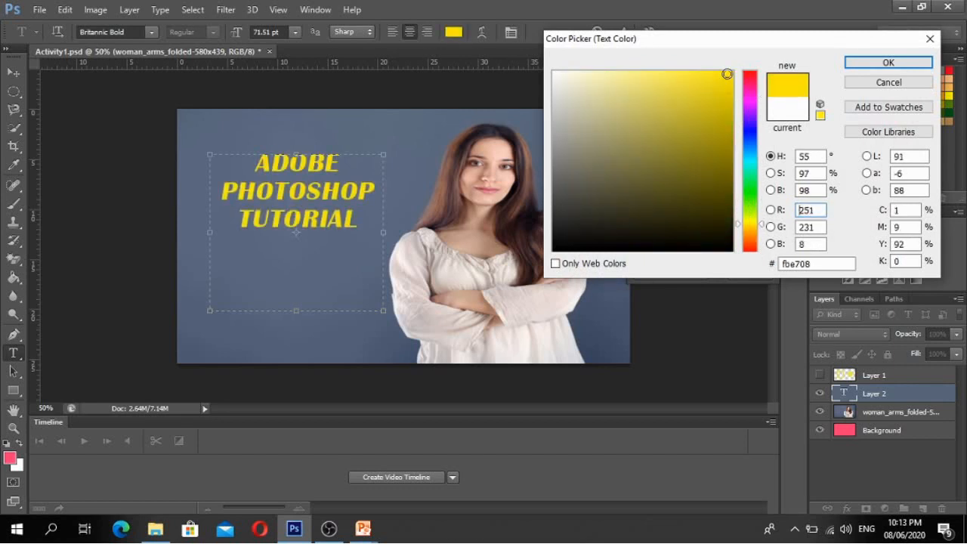
click(859, 66)
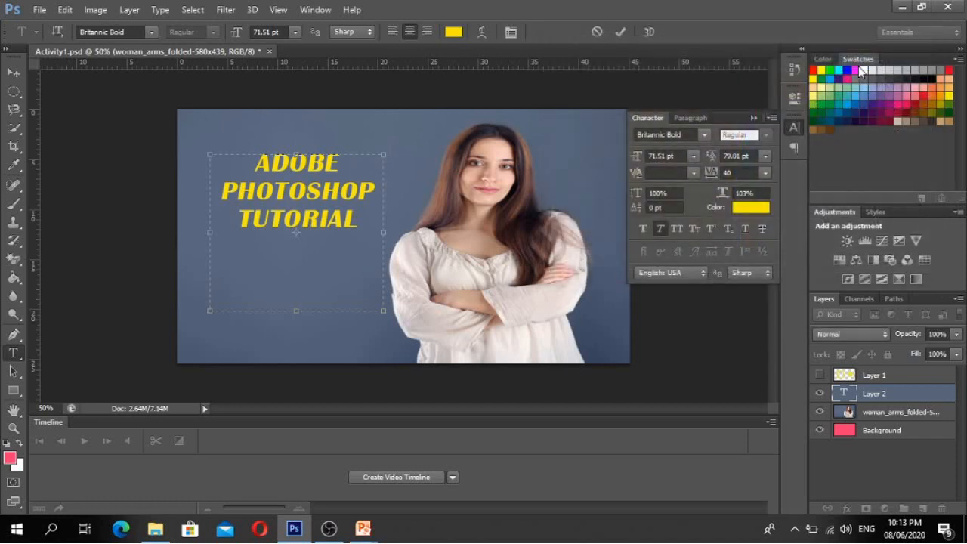
click(357, 179)
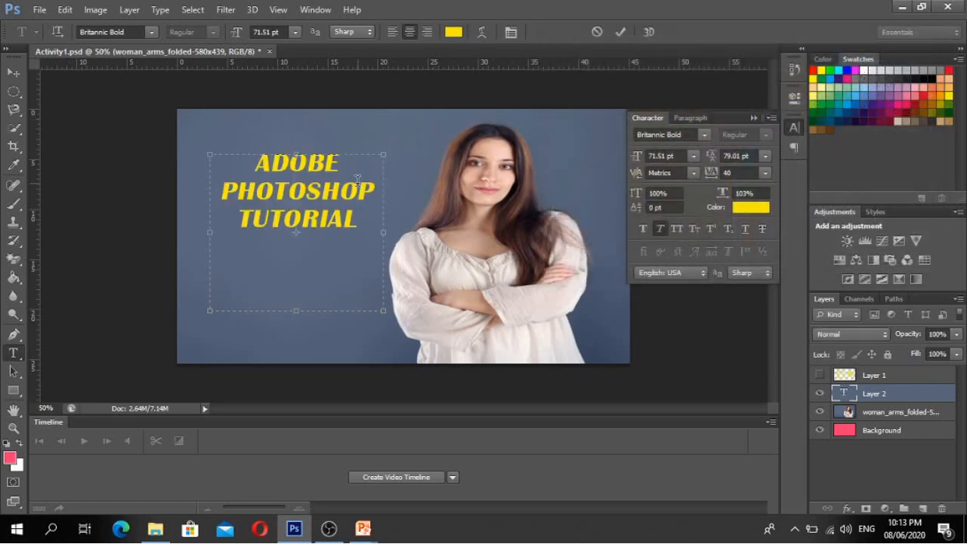
- Set the whole title's font size to 80 pt
key(ctrl+a)
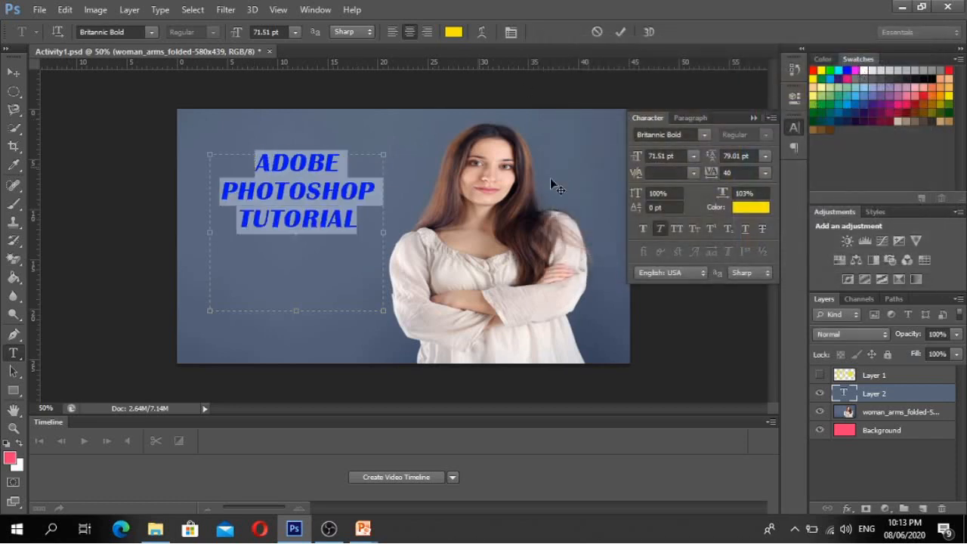
click(637, 161)
text(120)
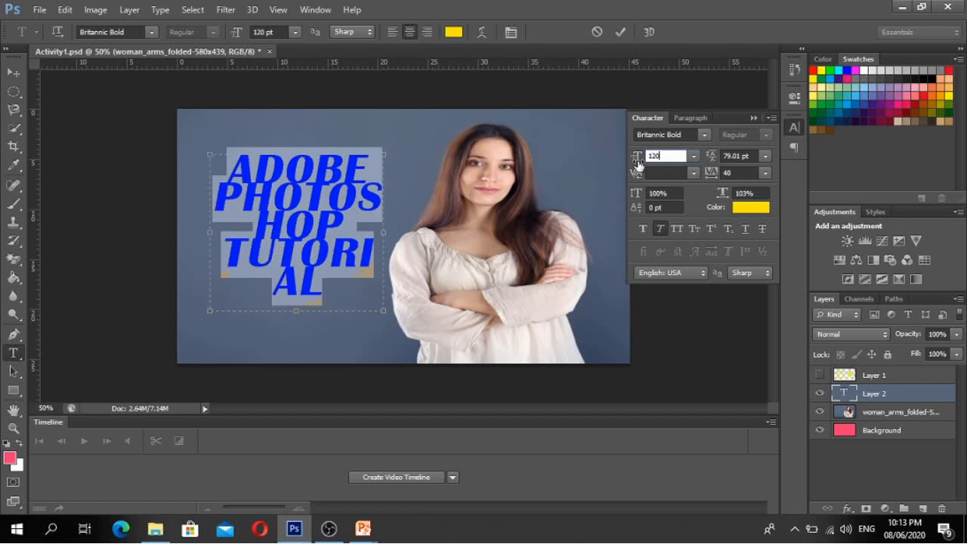
click(634, 161)
text(100)
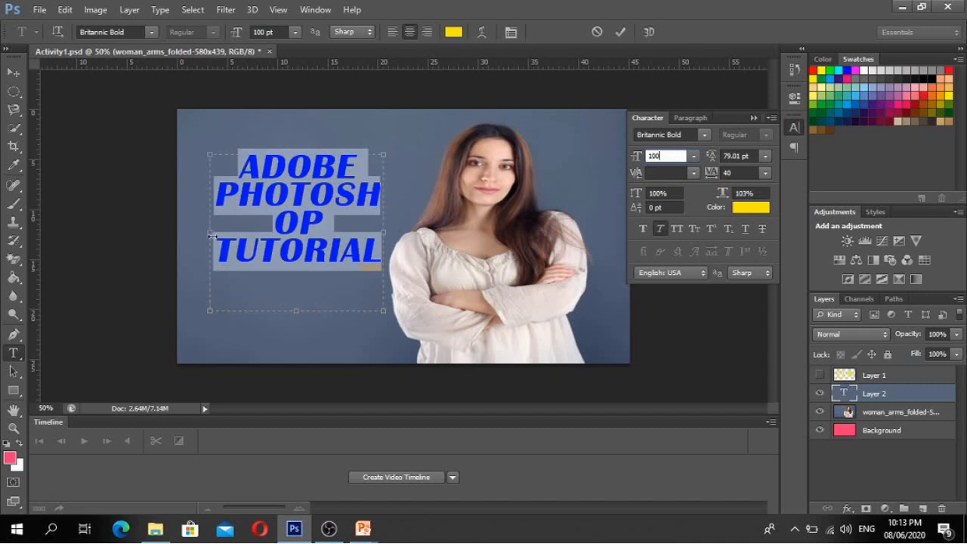
text(80)
key(Return)
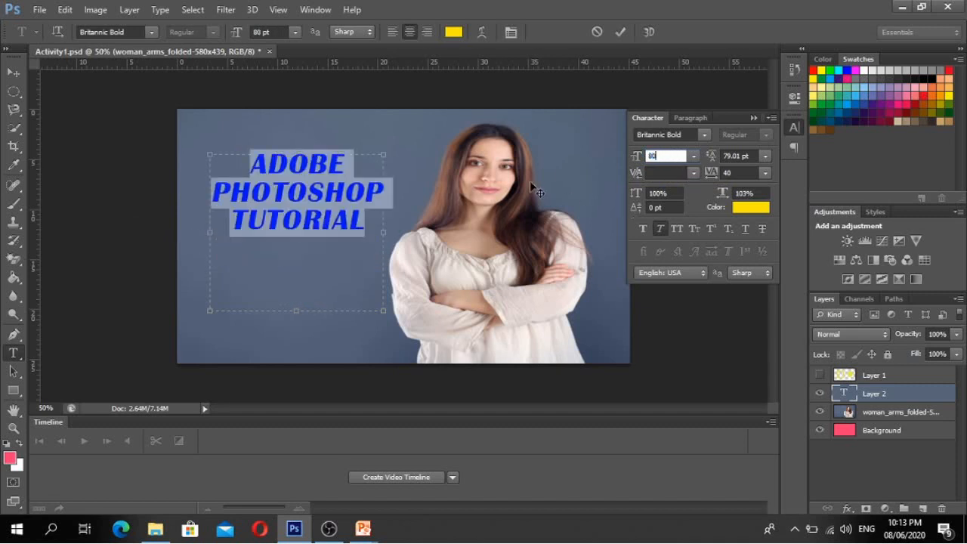
- Move the title slightly lower and collapse the Character panel
click(15, 73)
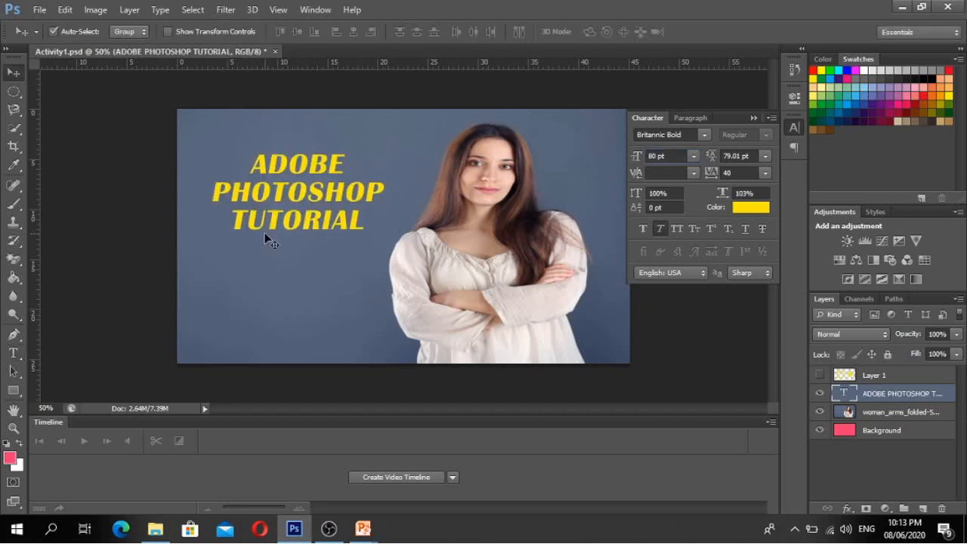
drag(333, 229, 336, 252)
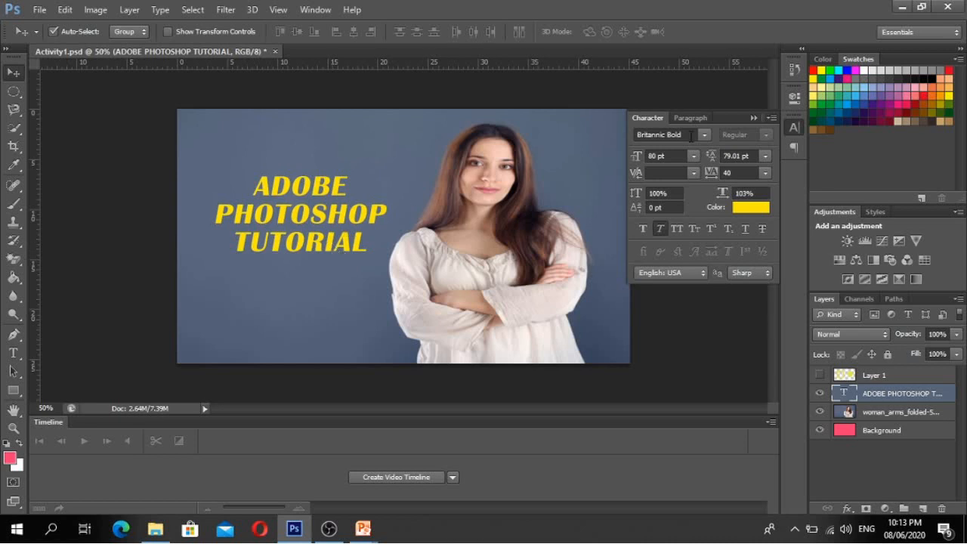
click(754, 120)
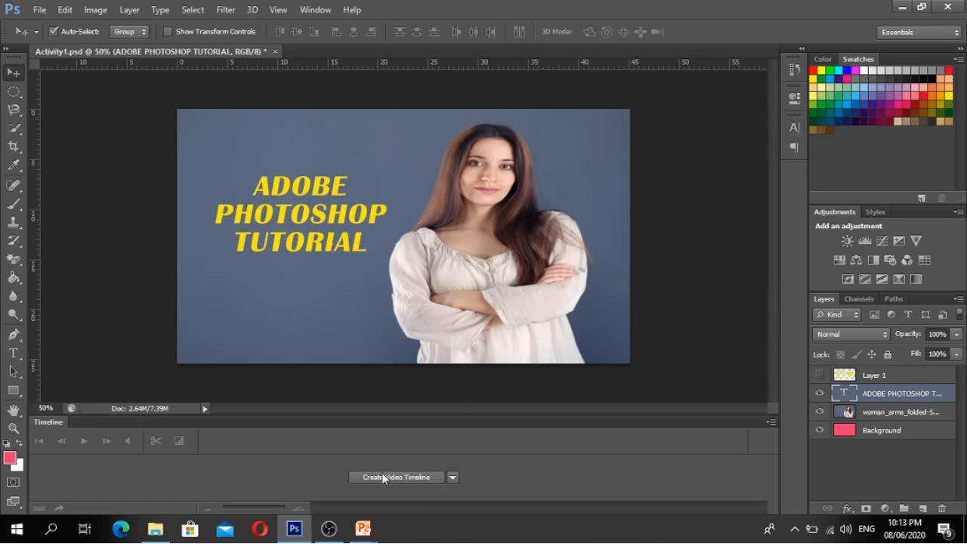
click(373, 535)
- Show the TEXT TOOL slide full-screen, then return to the Photoshop design
click(441, 468)
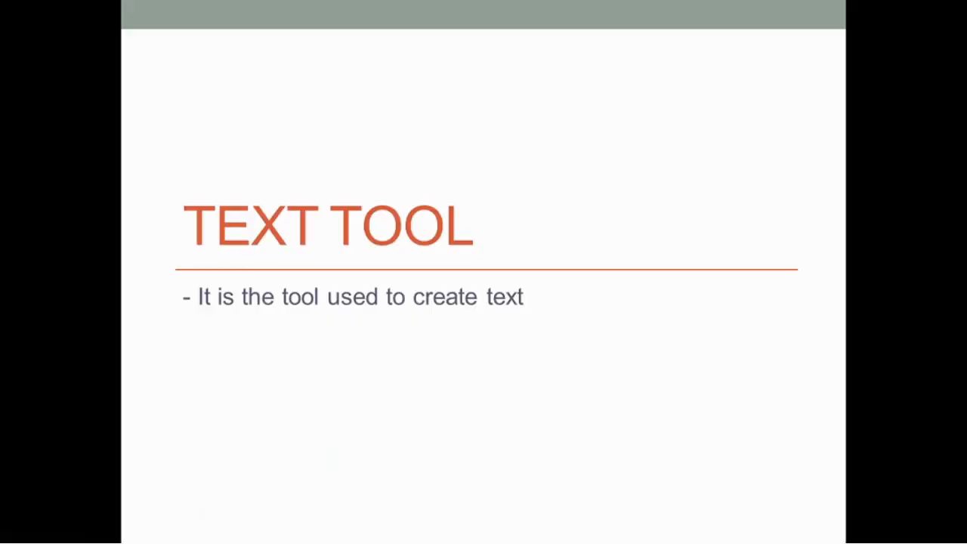
key(alt+Tab)
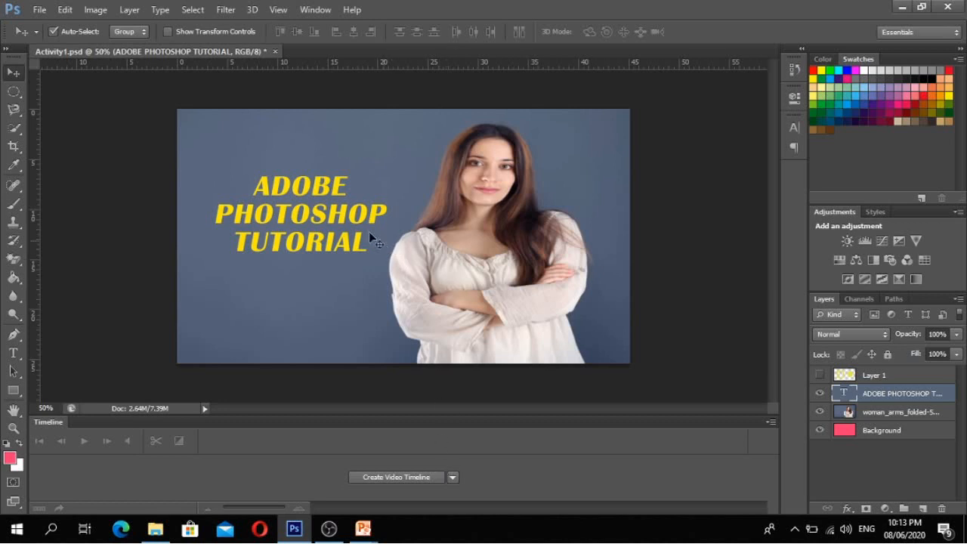
- Nudge the yellow title right and down, then back left beside the woman
drag(338, 215, 351, 223)
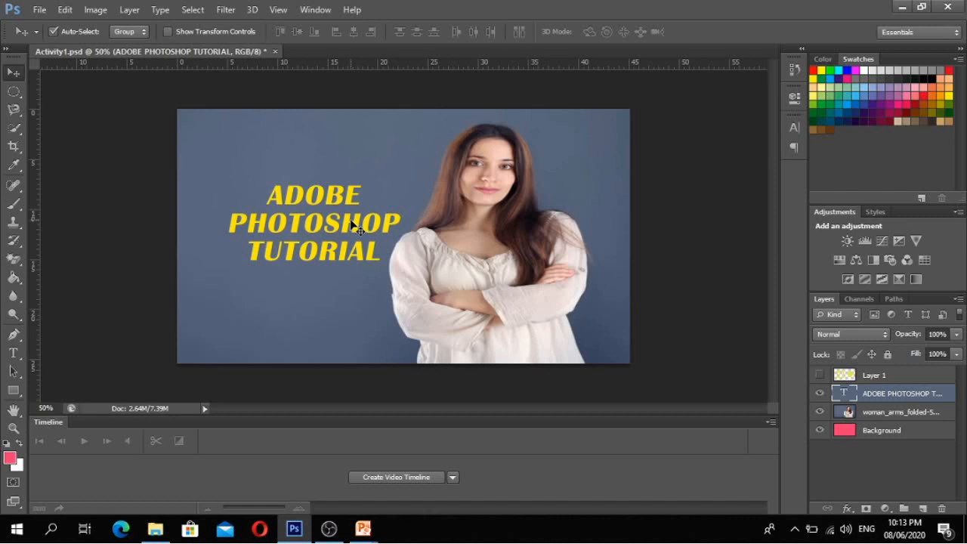
drag(351, 221, 332, 222)
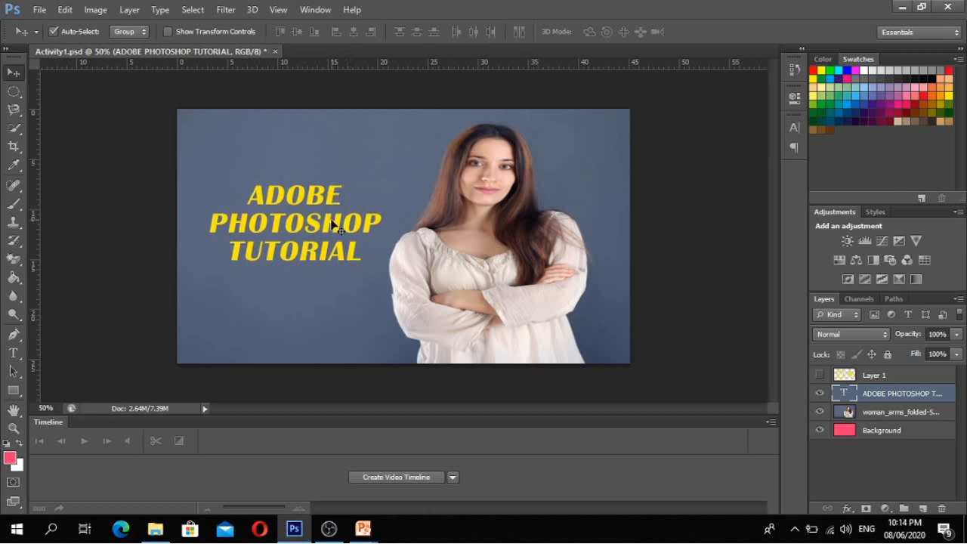